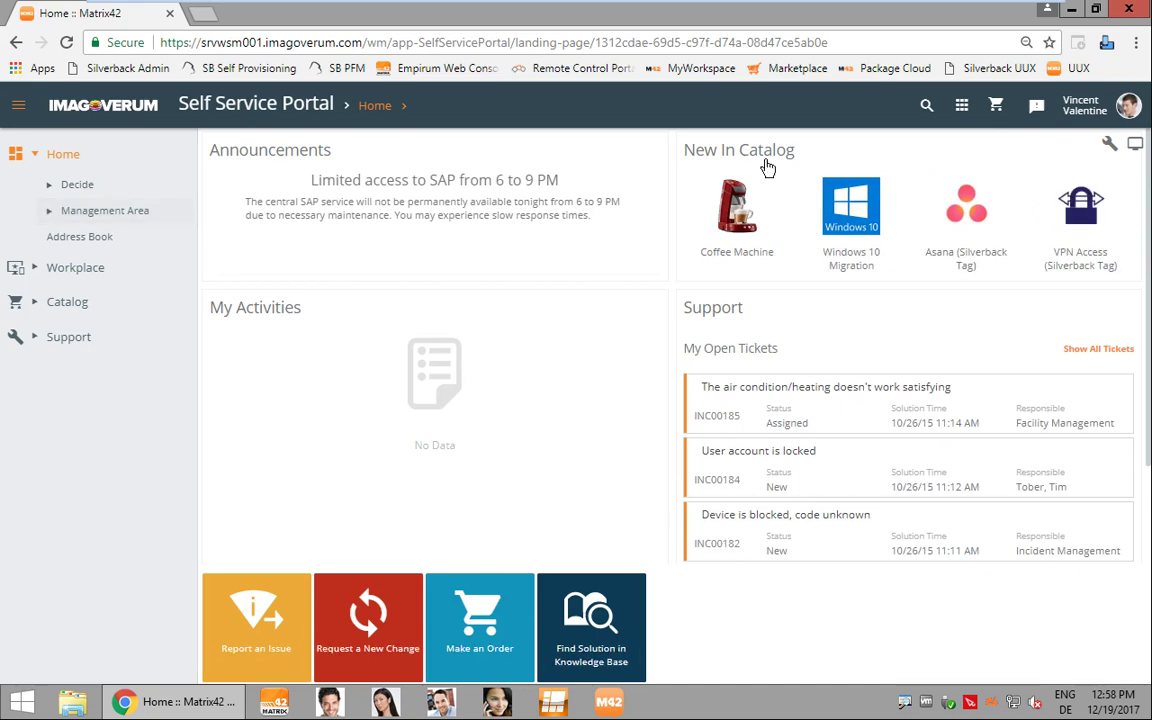
Find the New Employee service in the Service Catalog's service portfolio by searching "new empl" and open it for editing
click(963, 106)
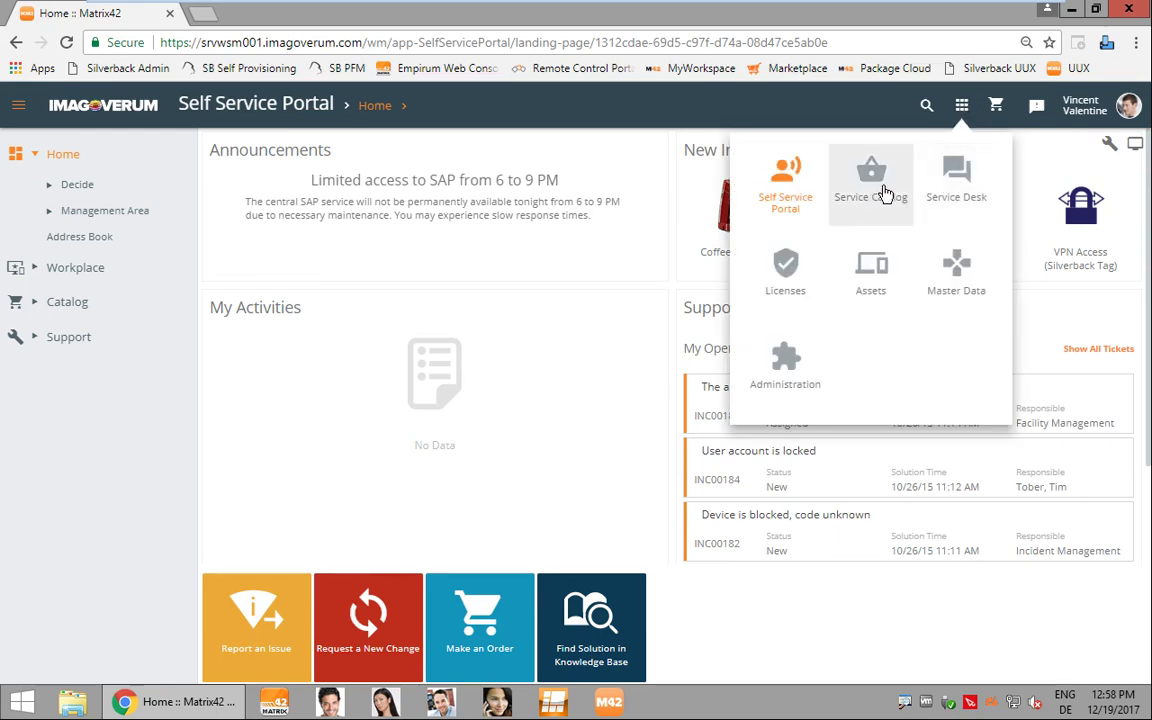
click(874, 178)
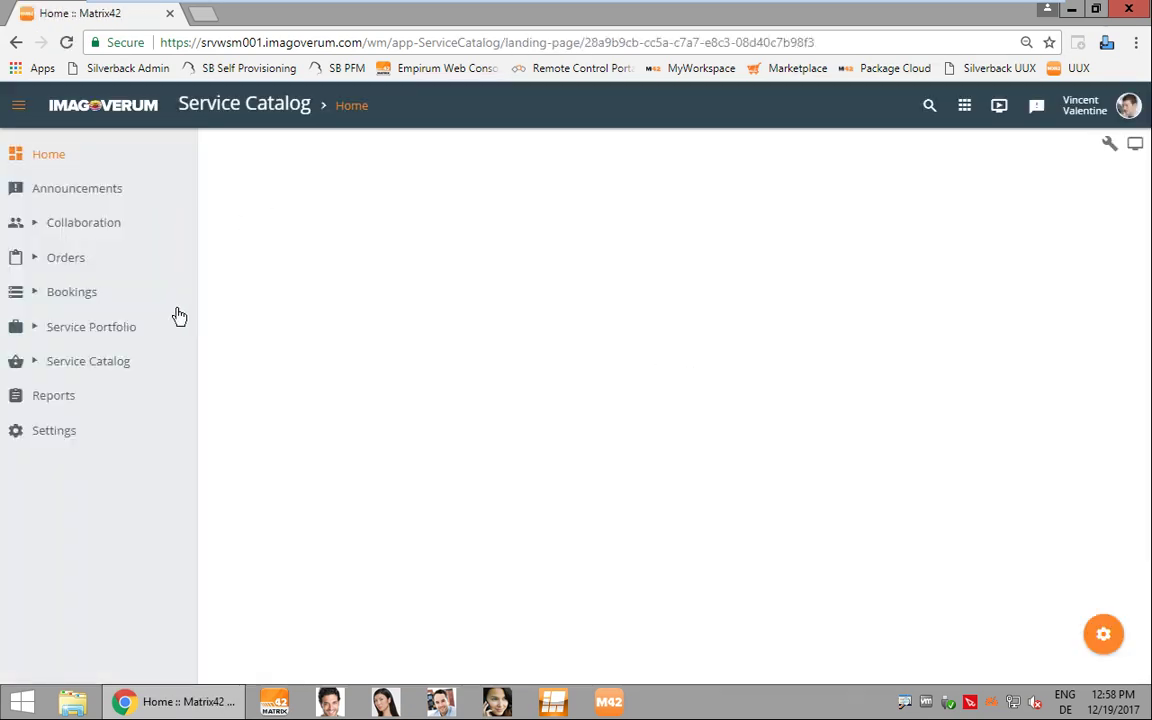
click(115, 337)
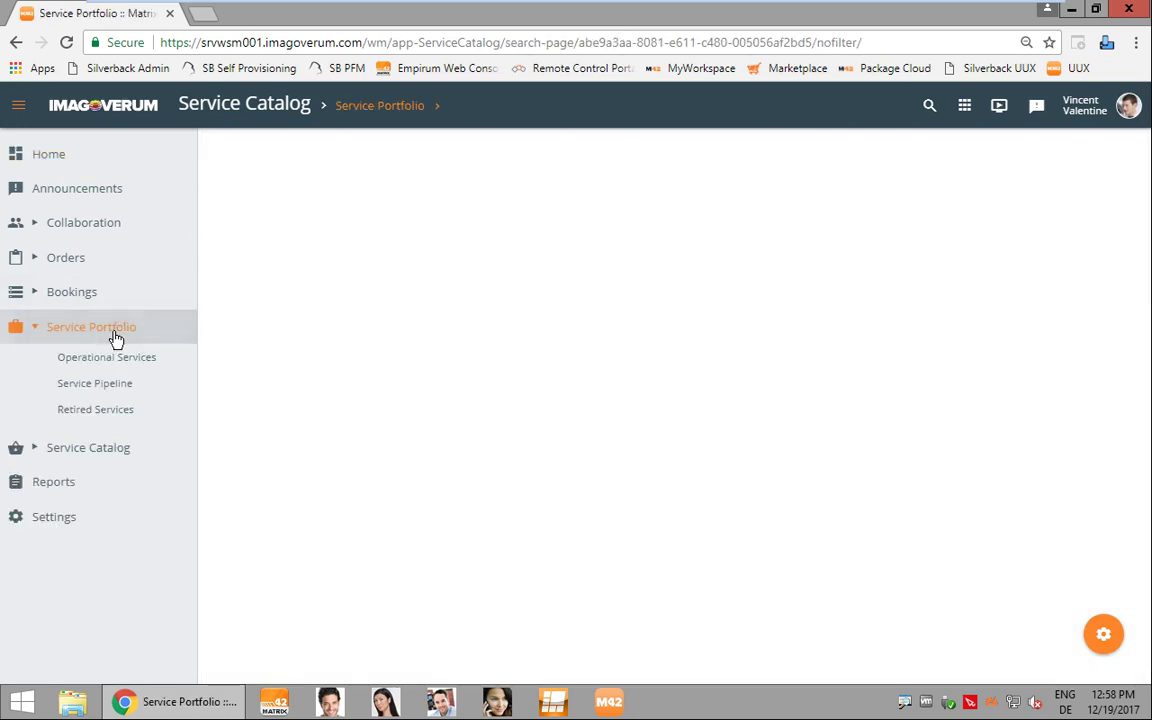
click(264, 145)
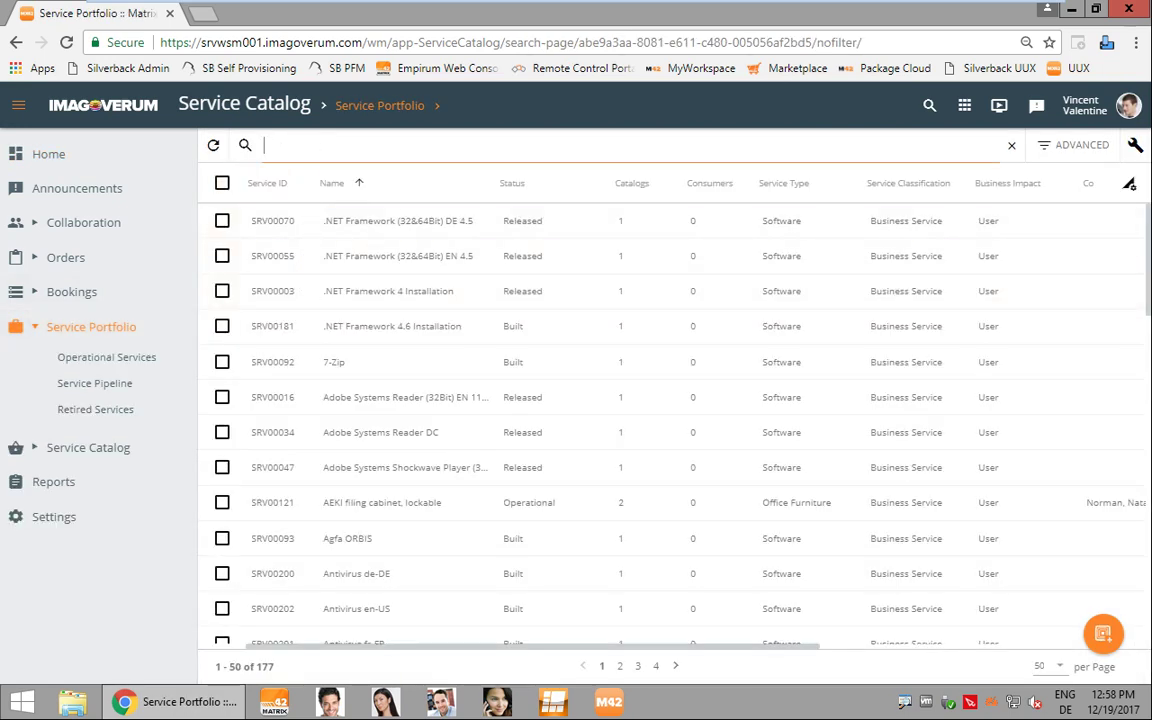
text(new empl)
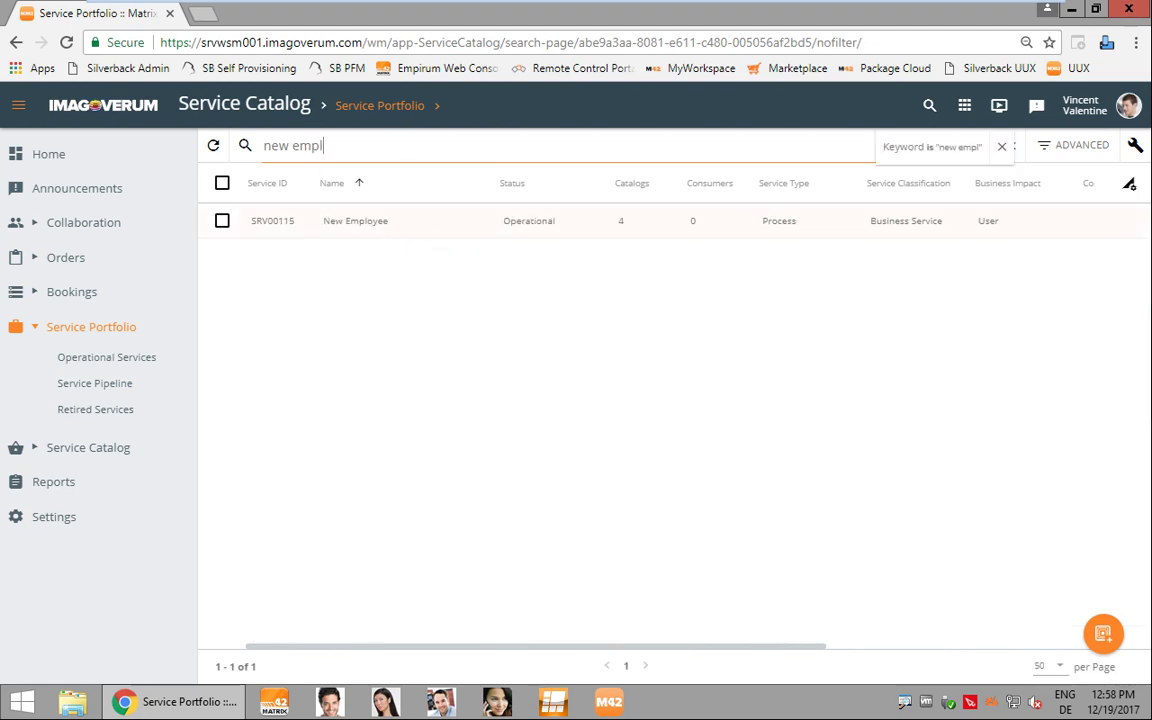
right_click(371, 225)
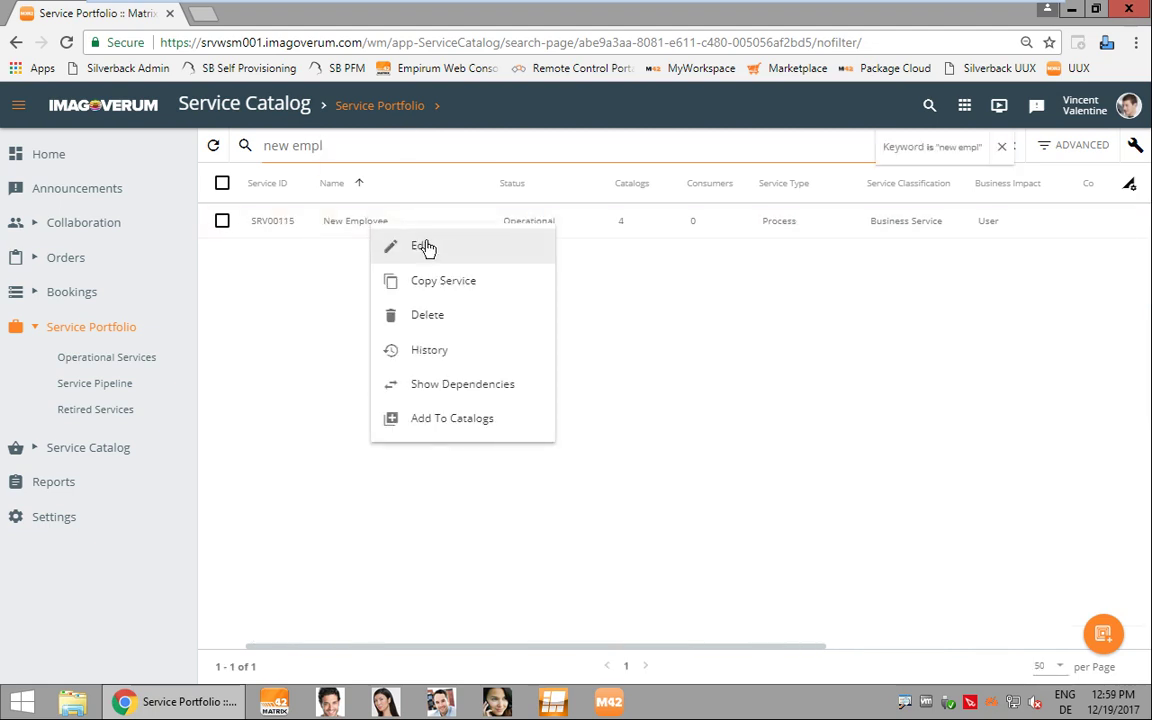
click(462, 249)
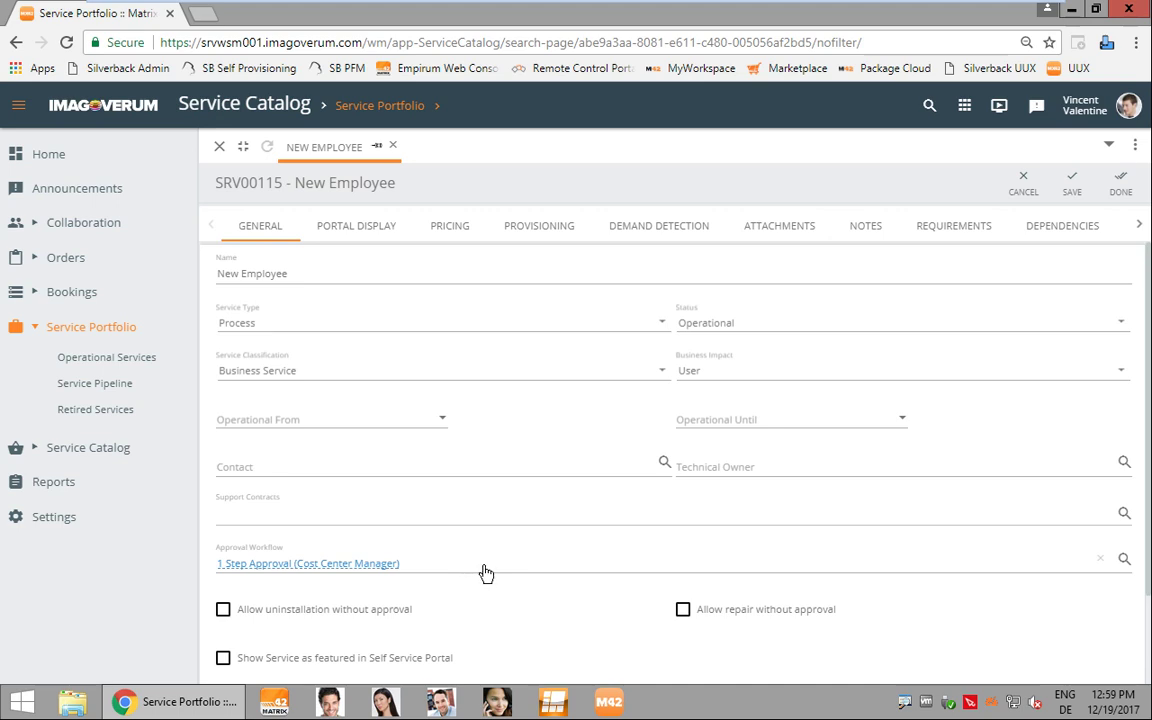
Remove the approval workflow from the New Employee service, check its provisioning settings, and save the service
click(1100, 558)
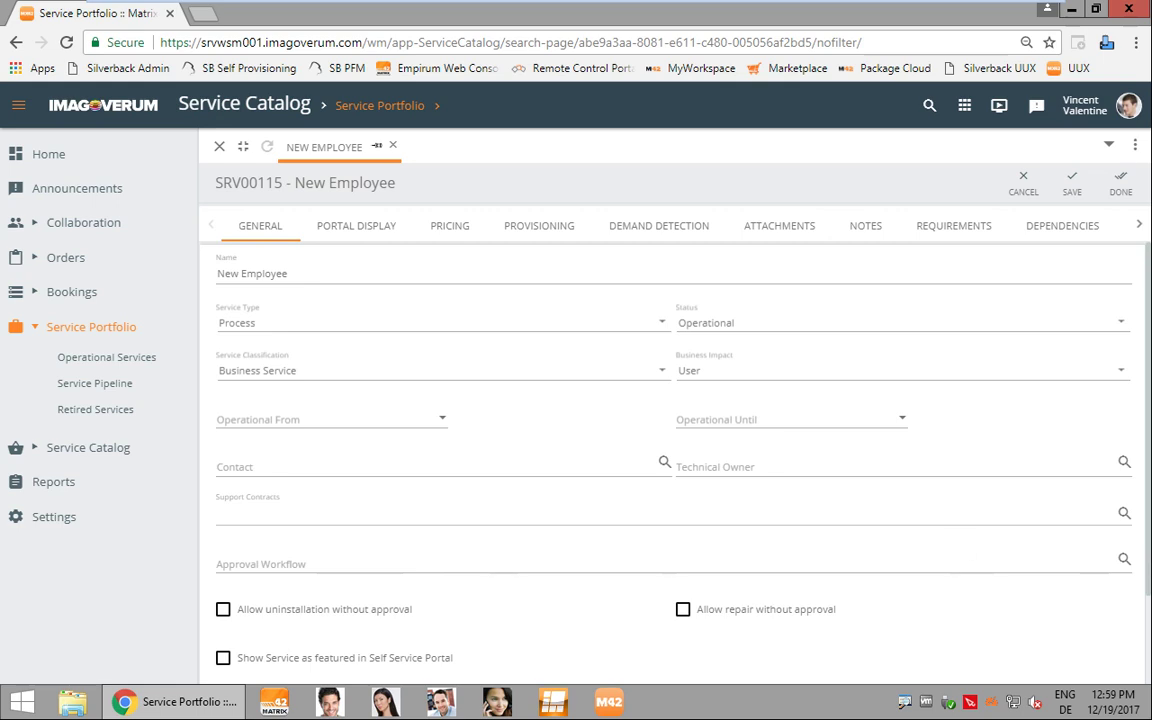
click(559, 231)
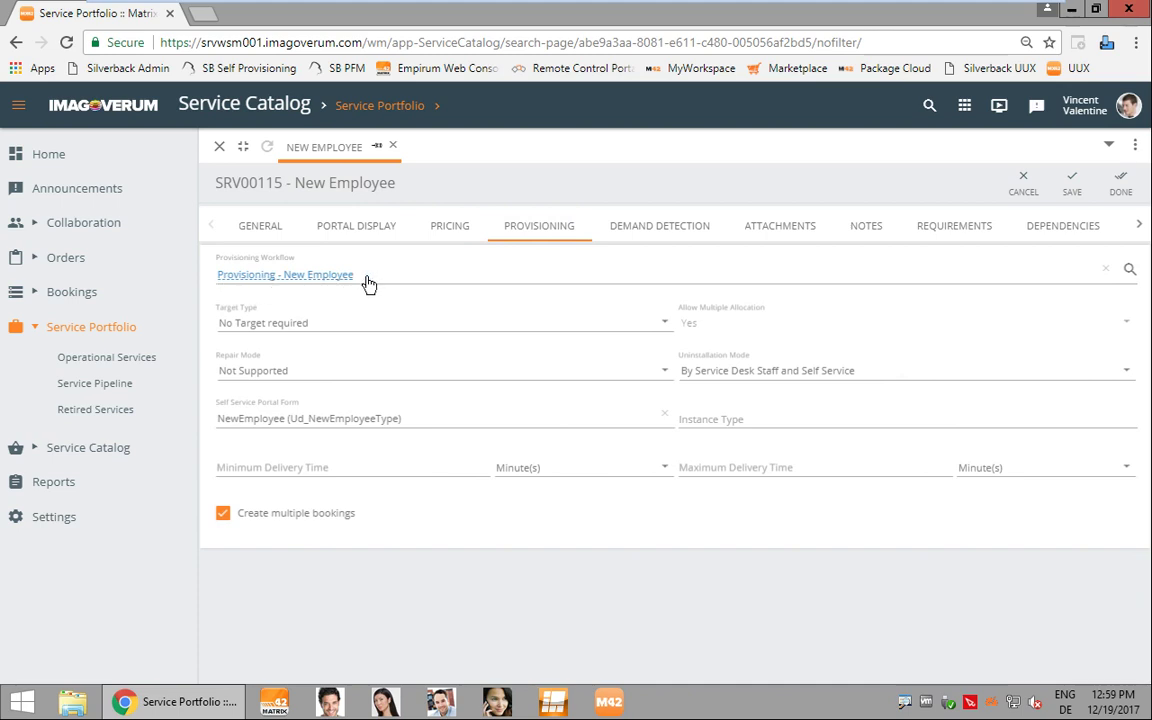
click(1120, 180)
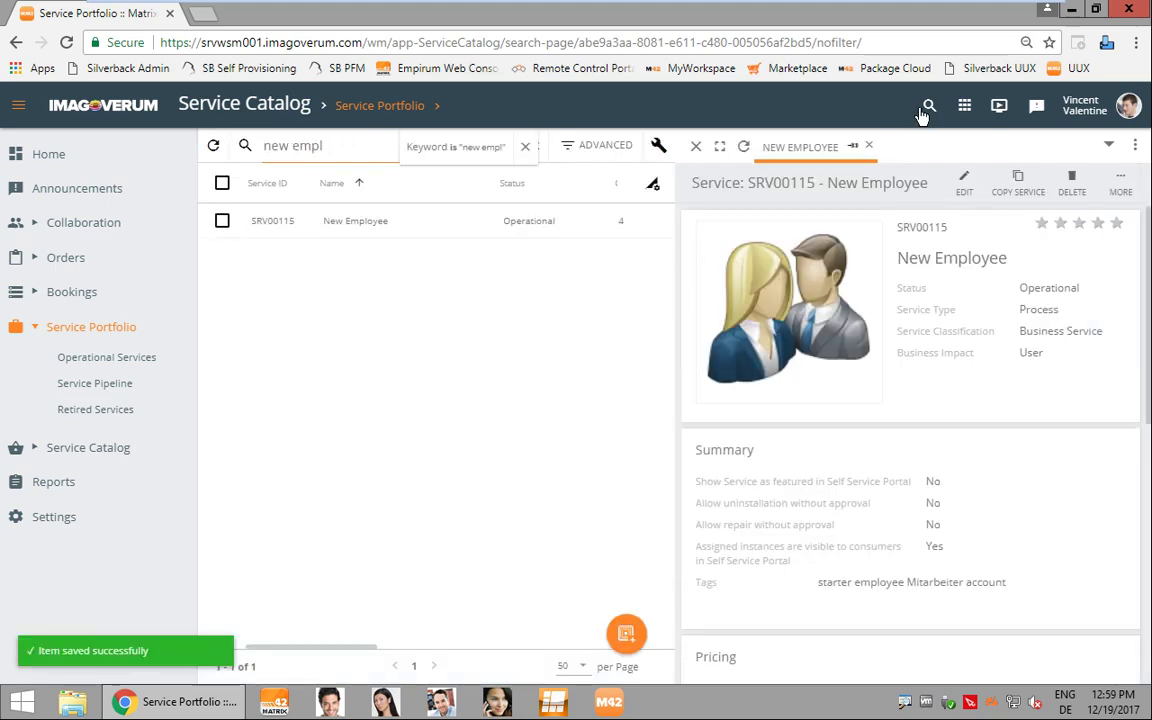
Search the Self Service Portal catalog for "empl" and start ordering the New Employee service
click(965, 108)
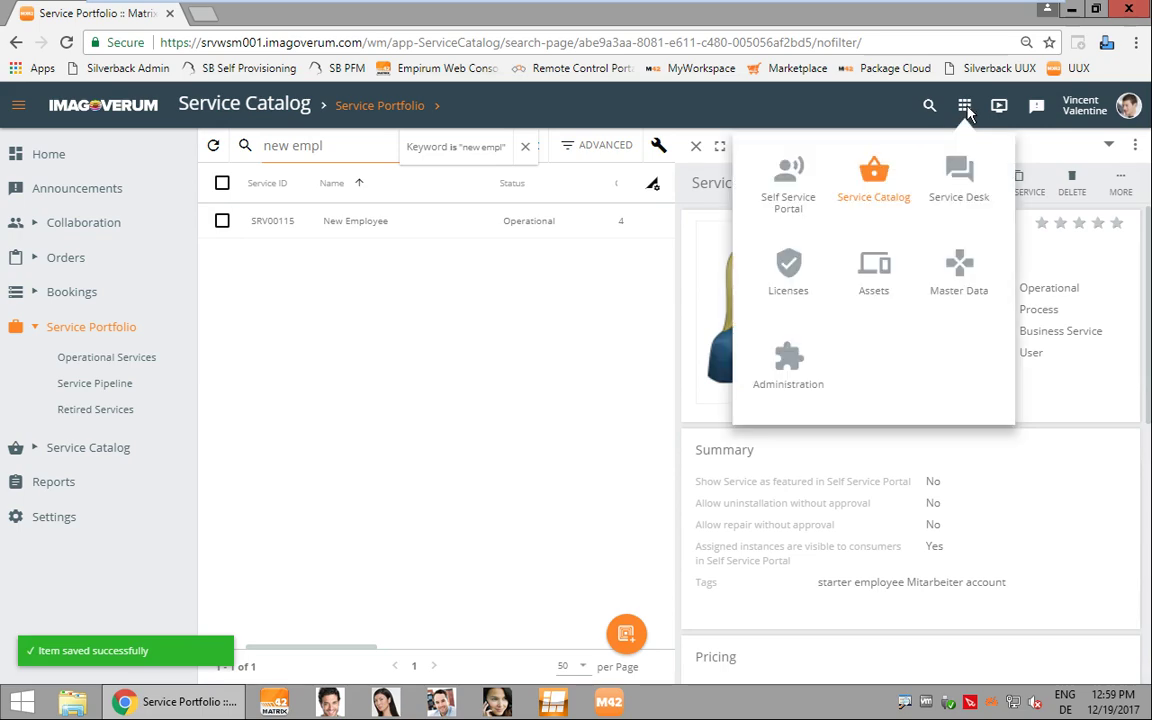
click(792, 196)
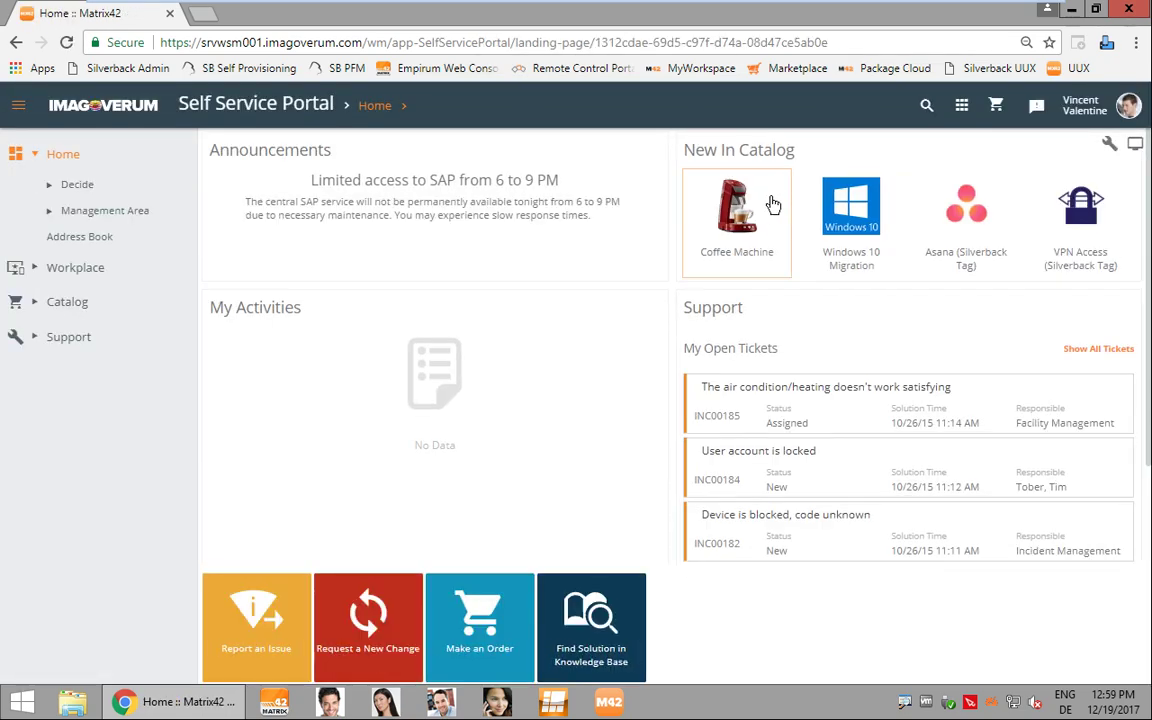
click(90, 308)
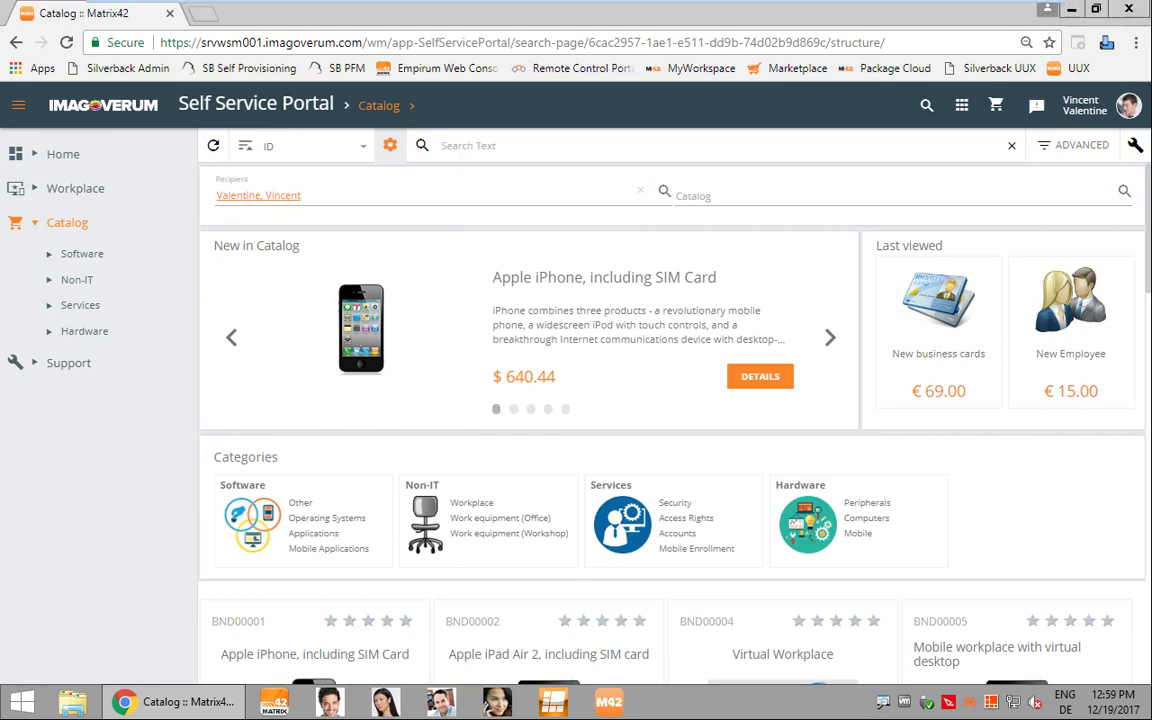
click(468, 146)
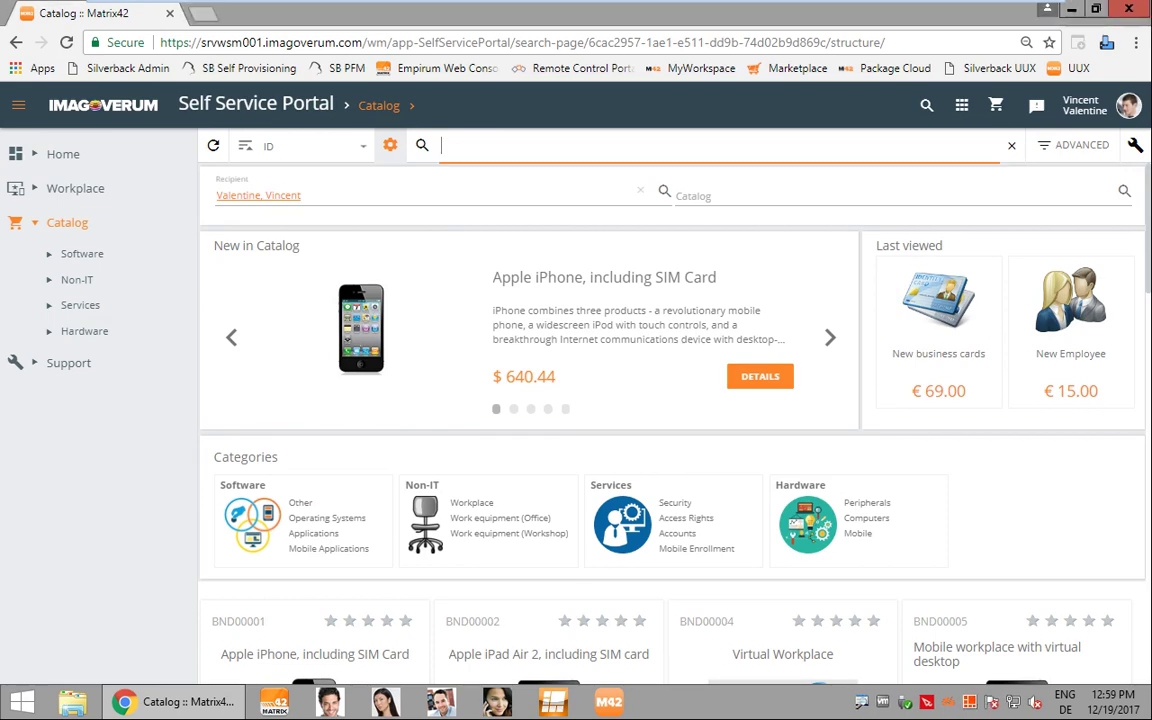
key(Return)
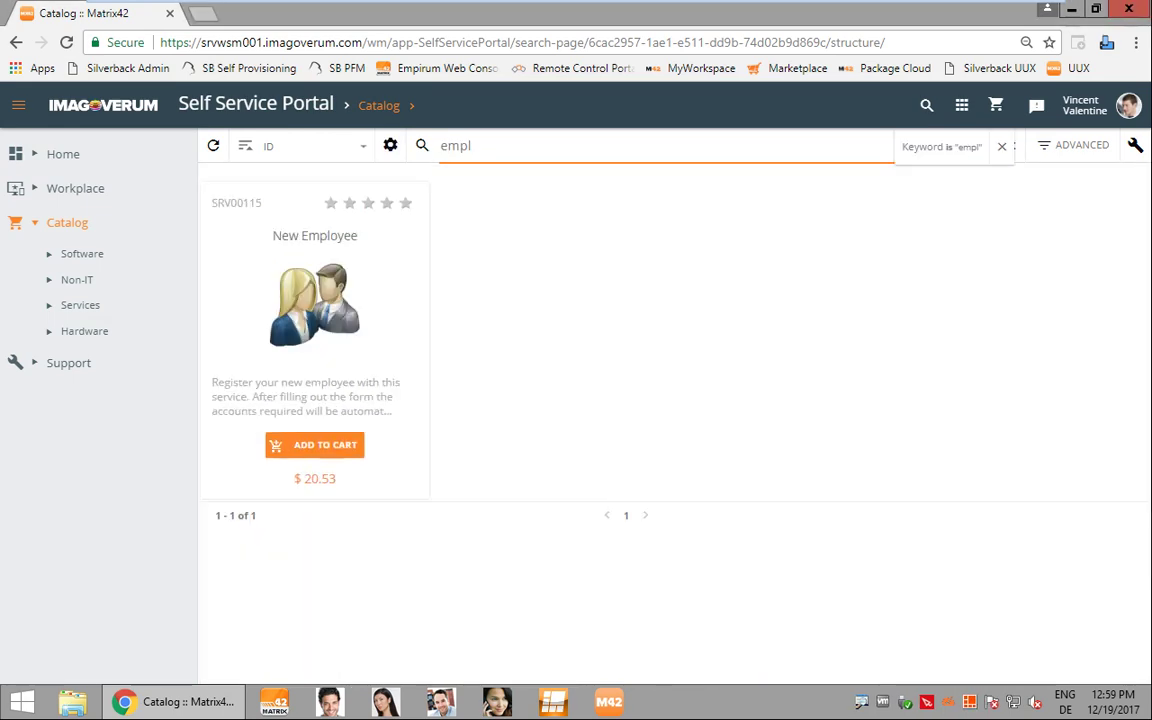
click(341, 447)
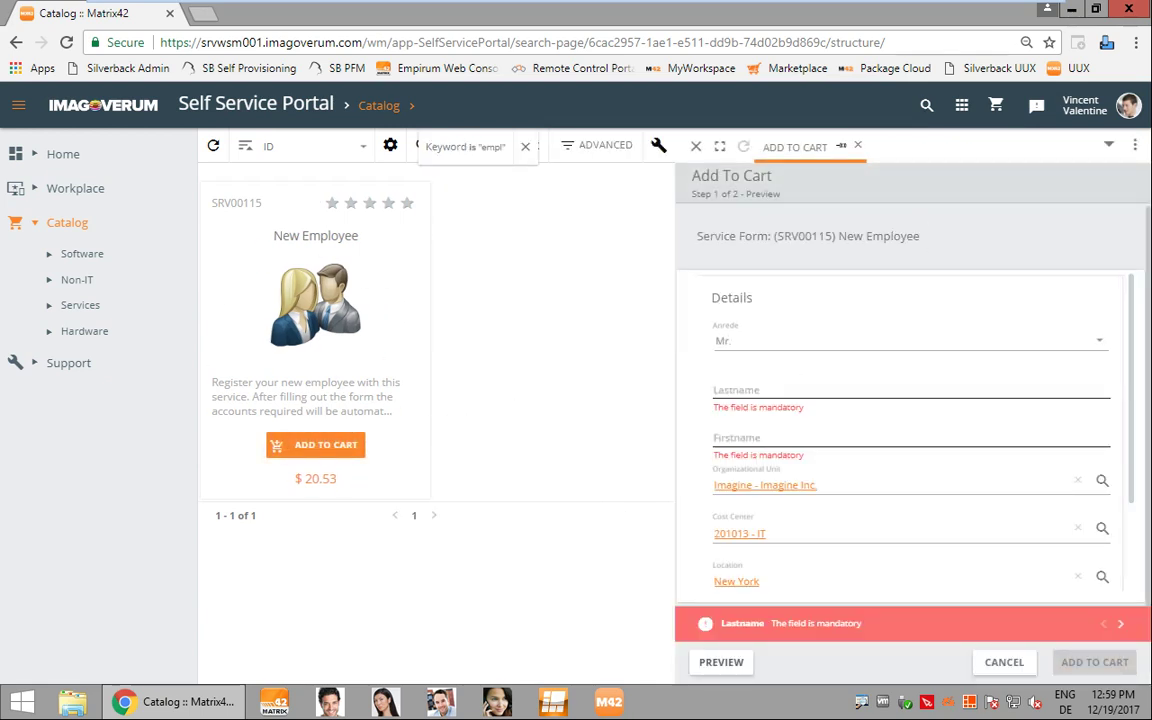
Enter the new employee's last name and first name in the service form
click(760, 390)
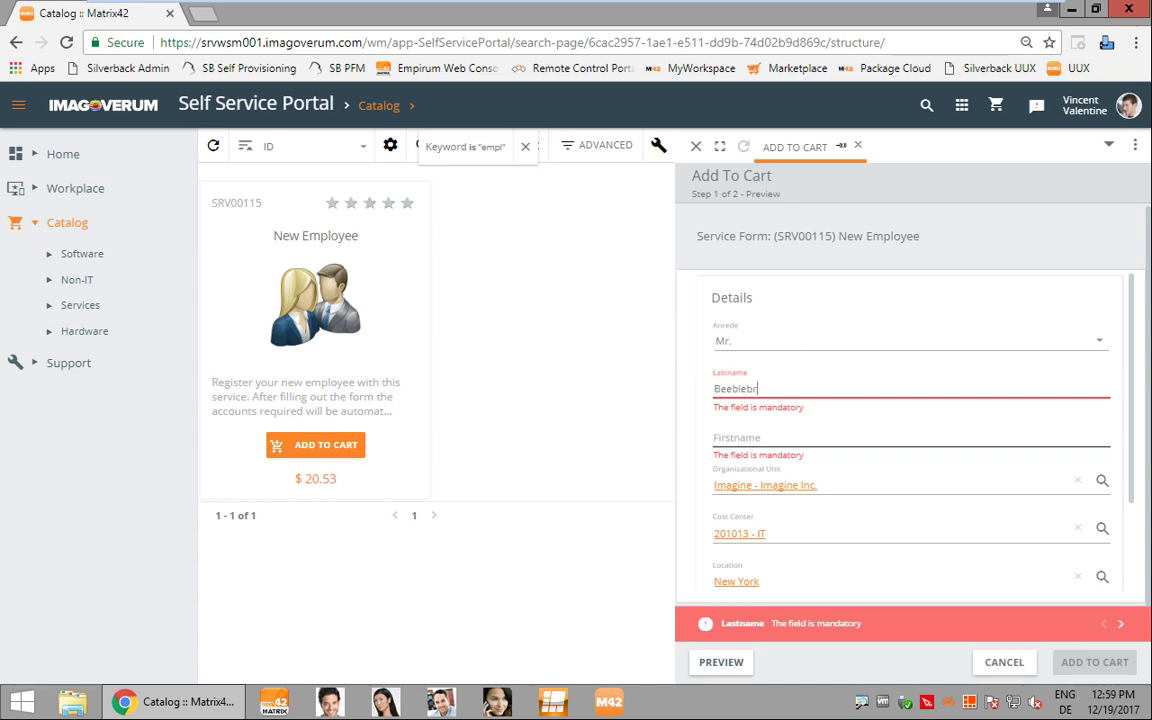
text(Beeblebrox)
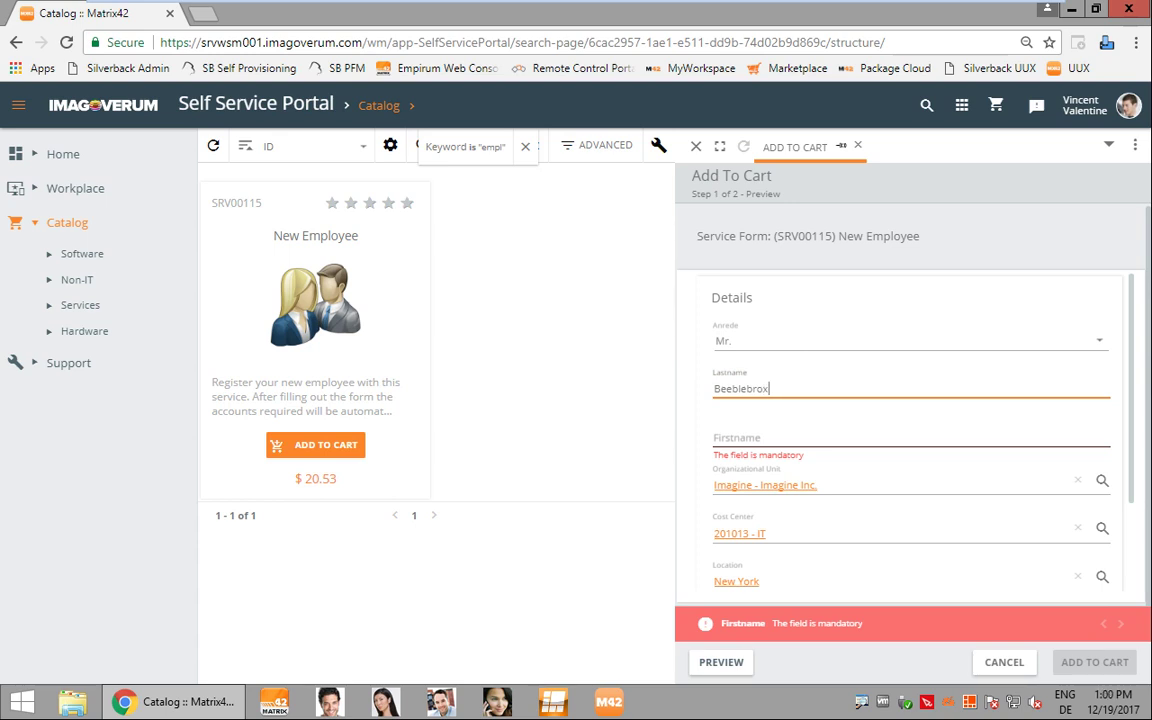
key(Tab)
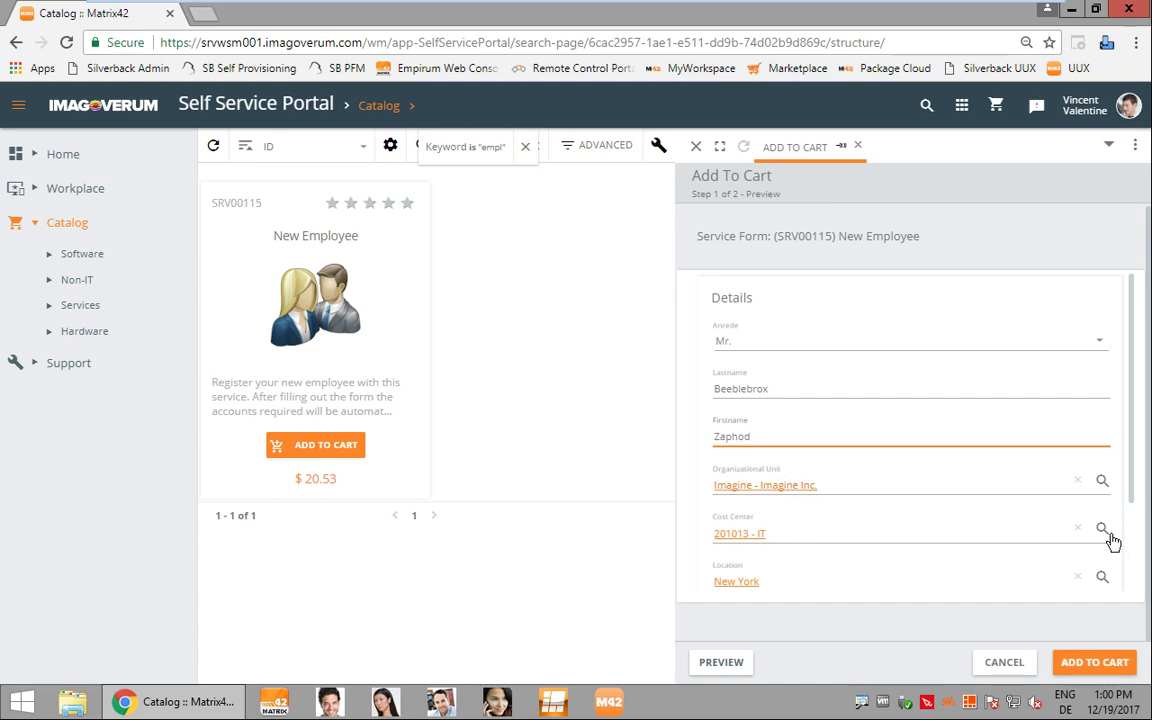
Replace the new employee's cost center with 201010 - Sales Germany, searching the cost centers for "sales"
click(1077, 527)
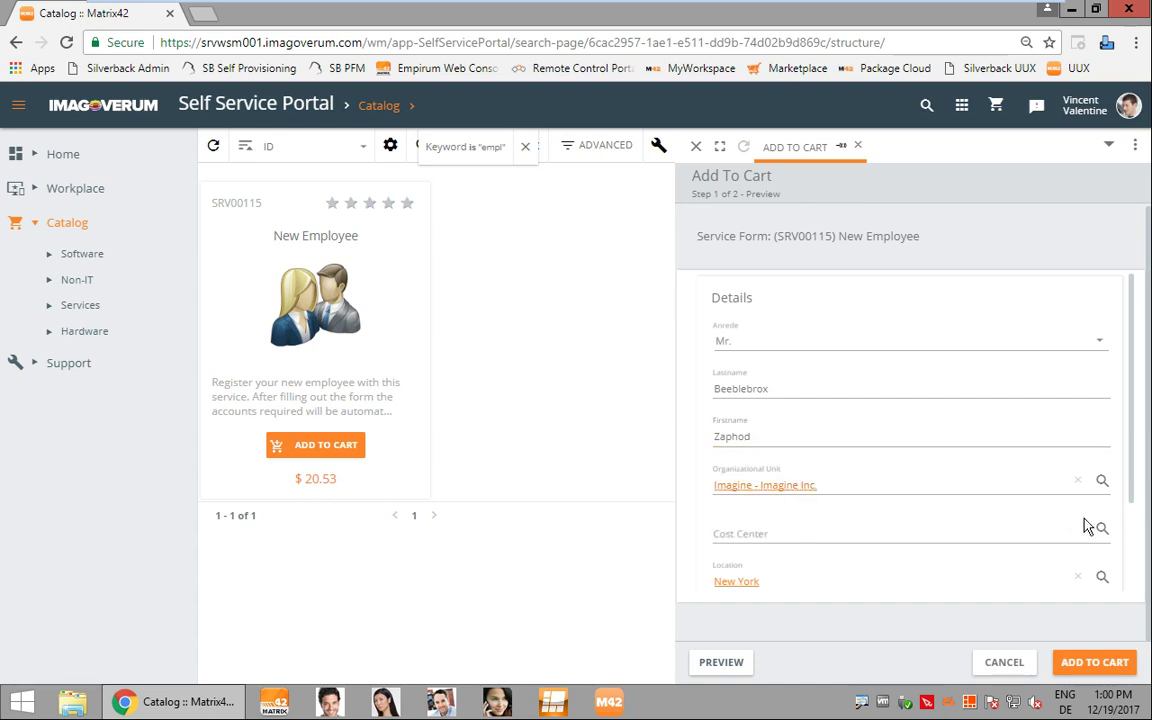
click(1100, 527)
text(sal)
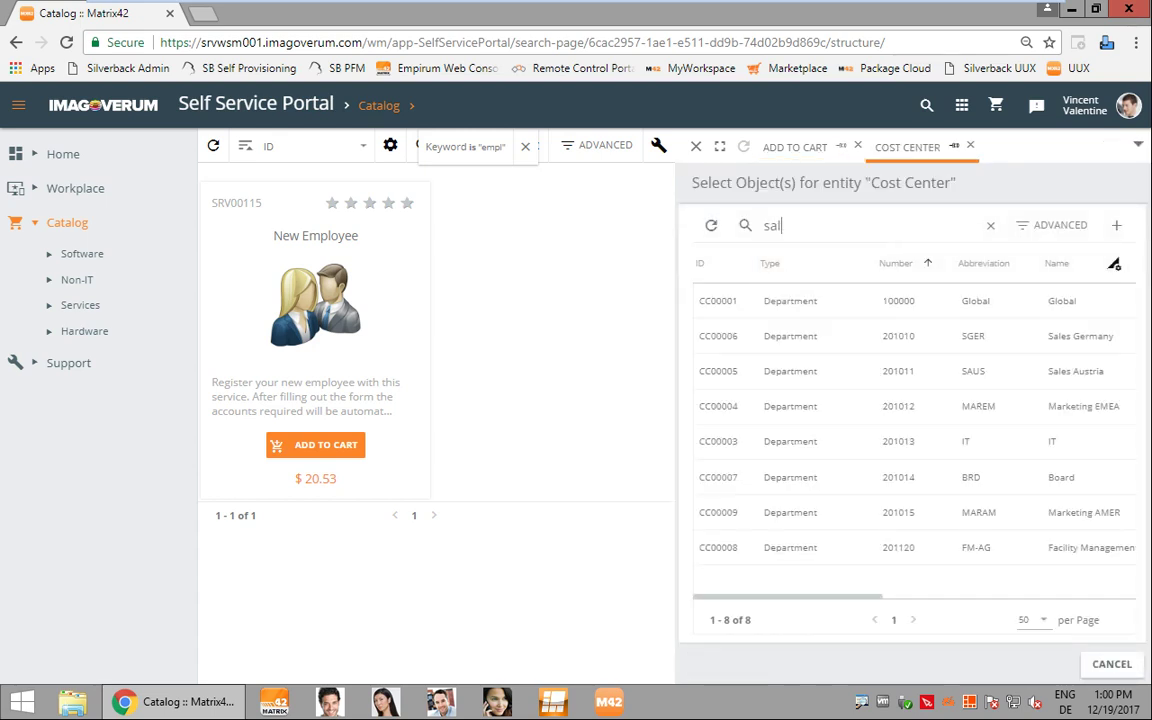
text(es)
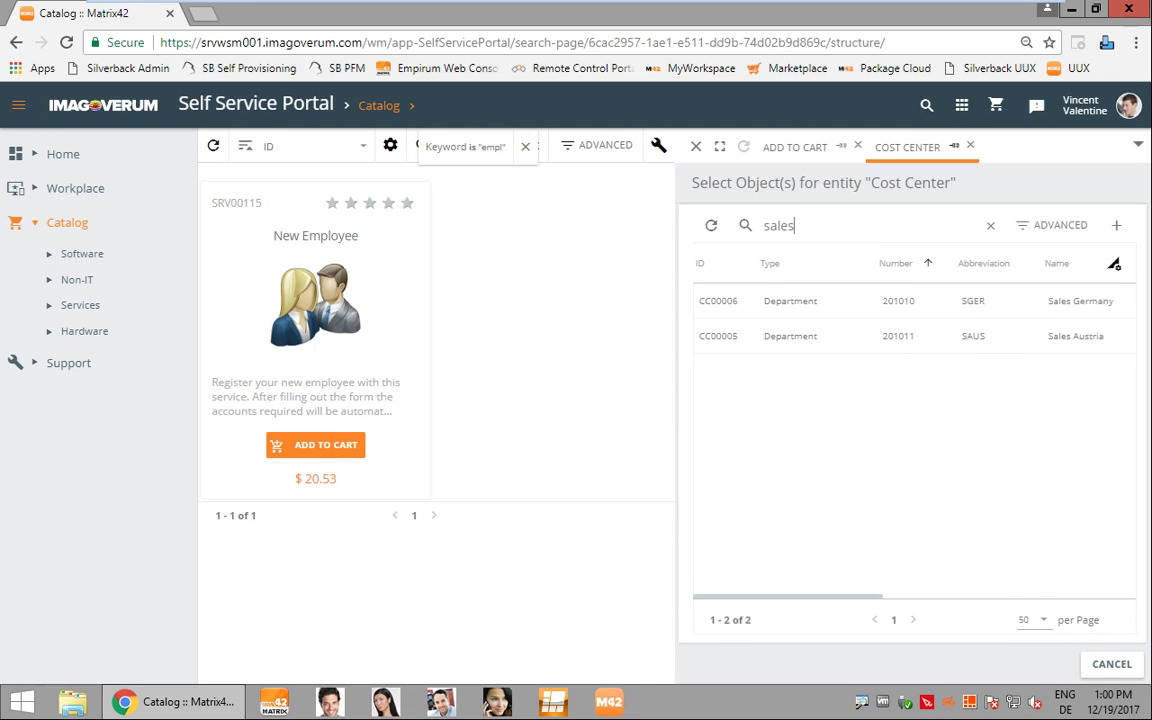
click(939, 316)
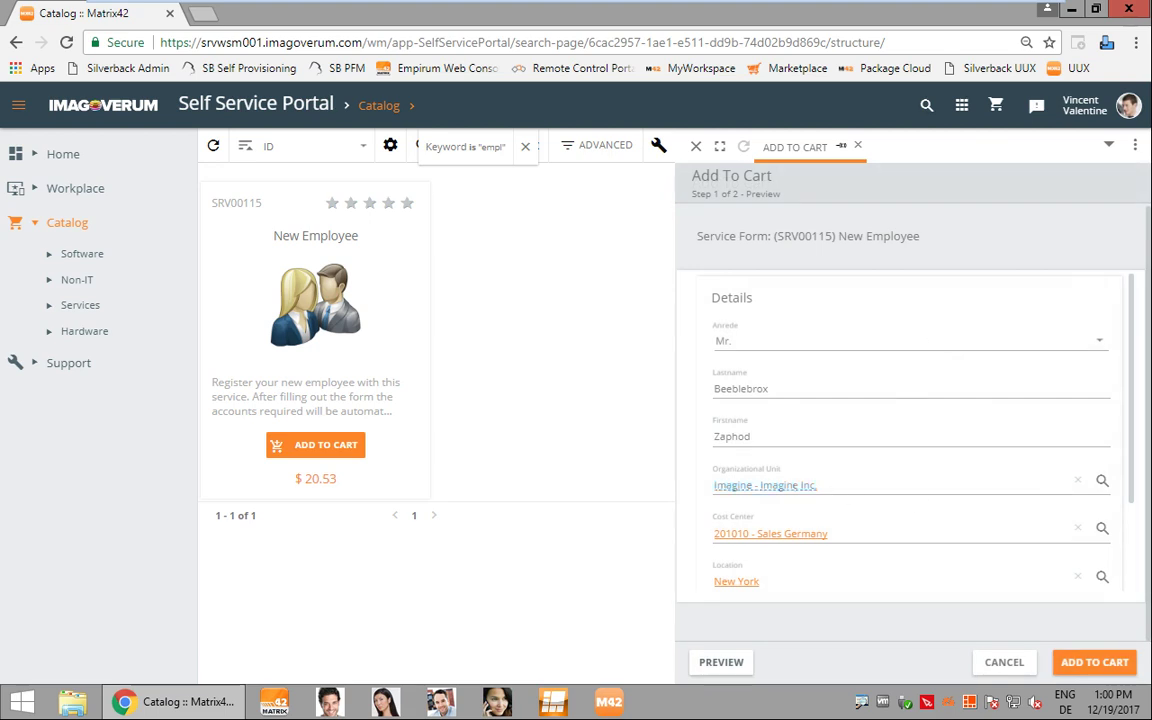
Set the new employee's organizational unit to ImagoVerum AG and the location to Cologne
click(1102, 481)
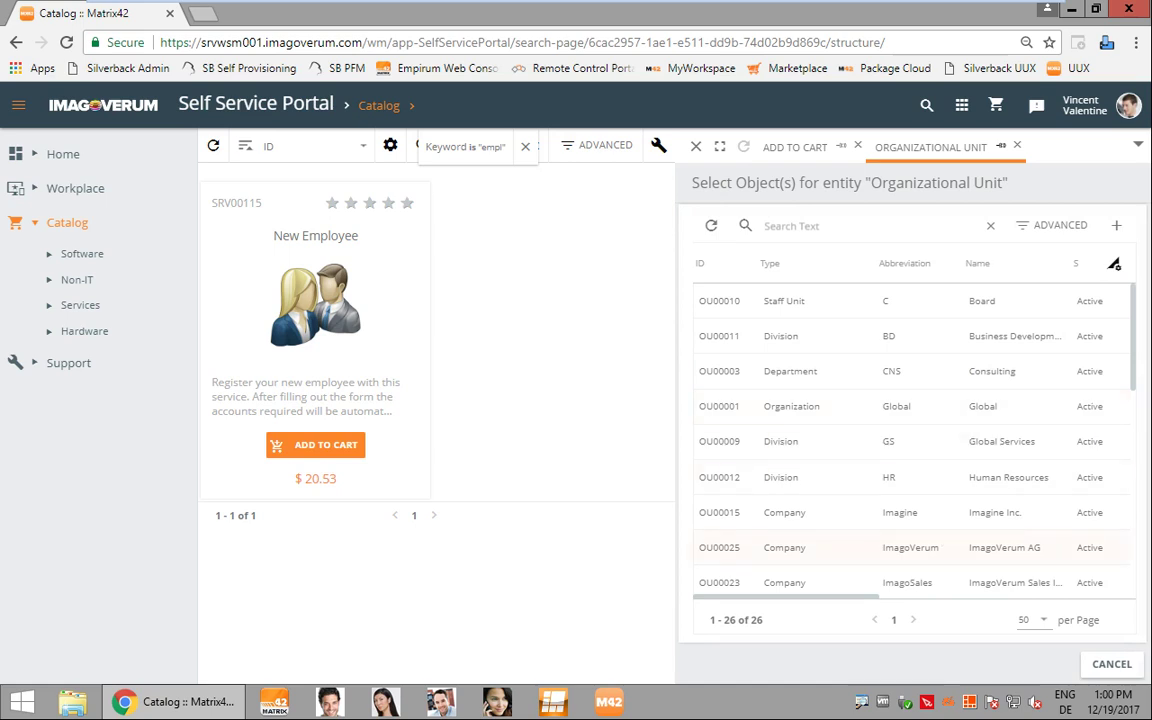
click(941, 549)
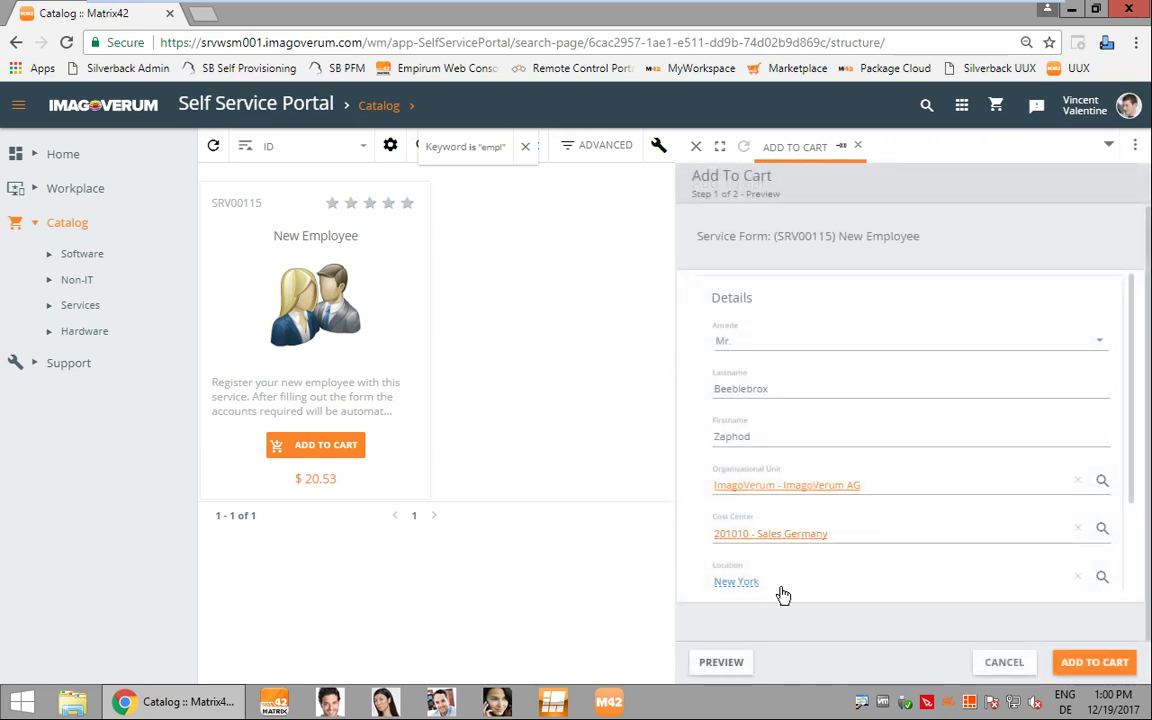
click(1102, 578)
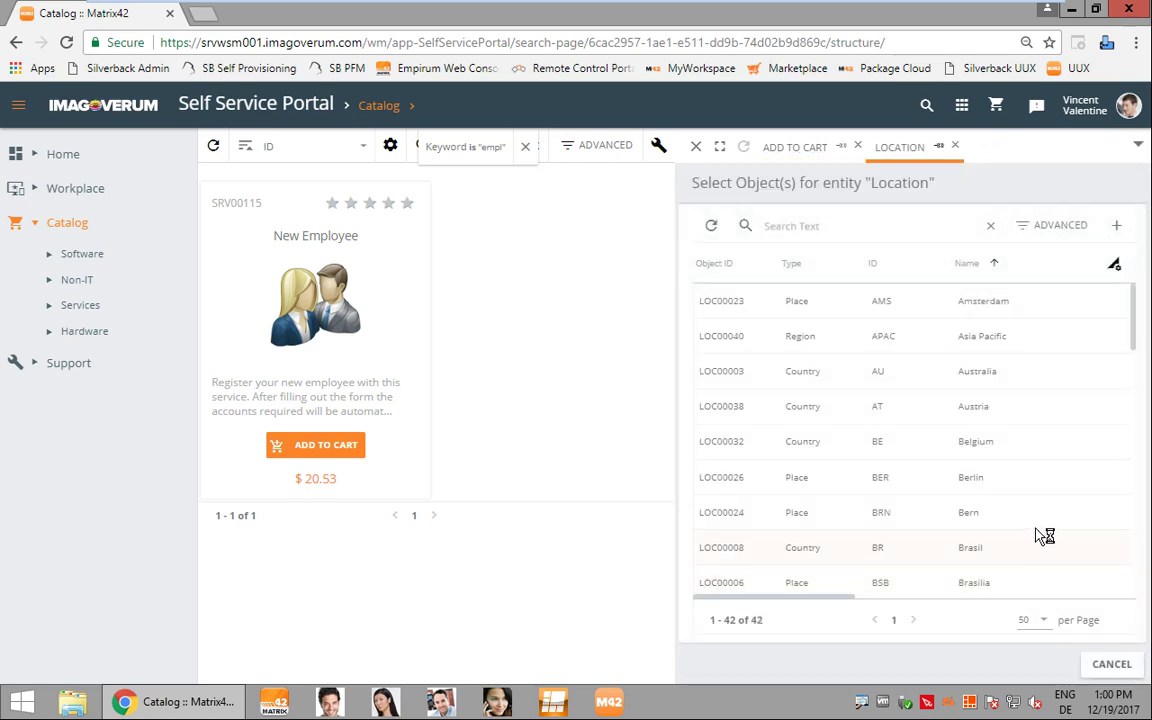
scroll(1037, 520, down, 3)
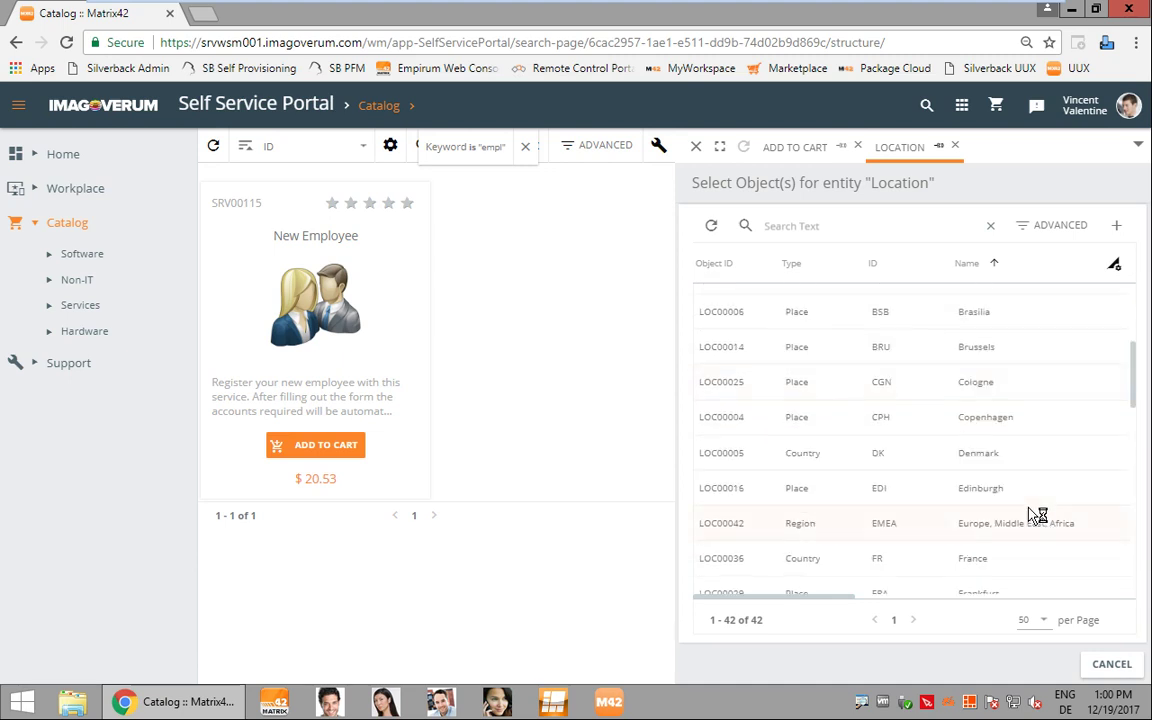
click(975, 381)
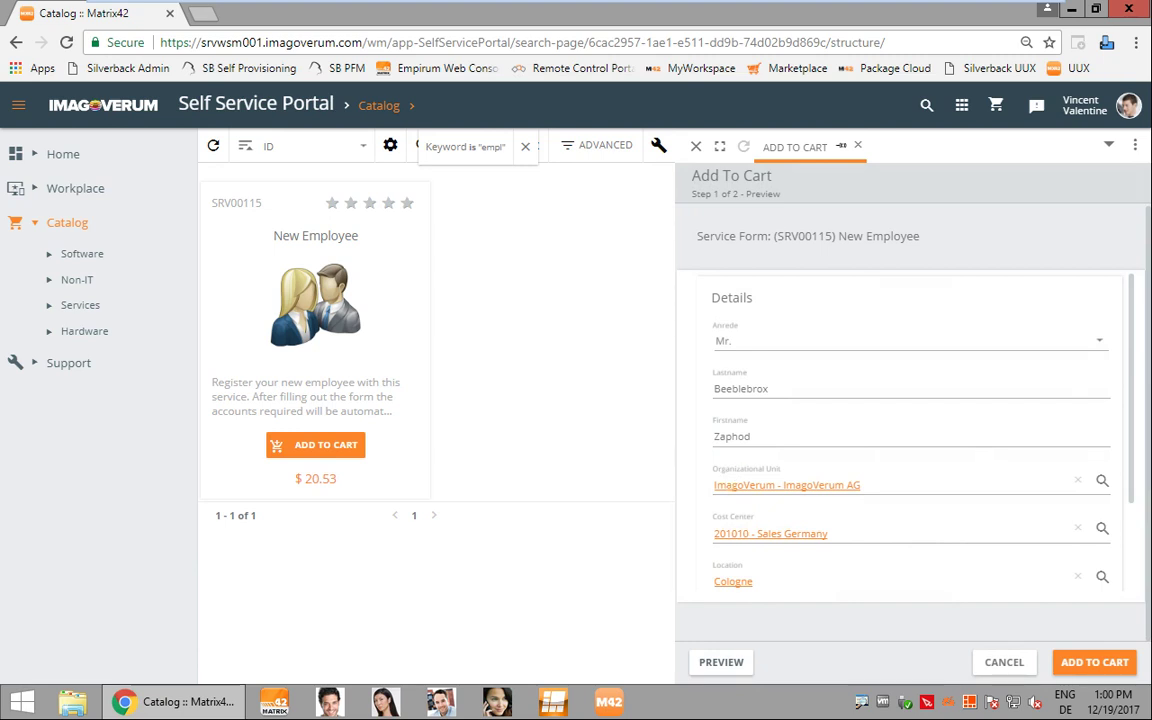
Enter Sales Manager as the new employee's position
scroll(896, 549, down, 2)
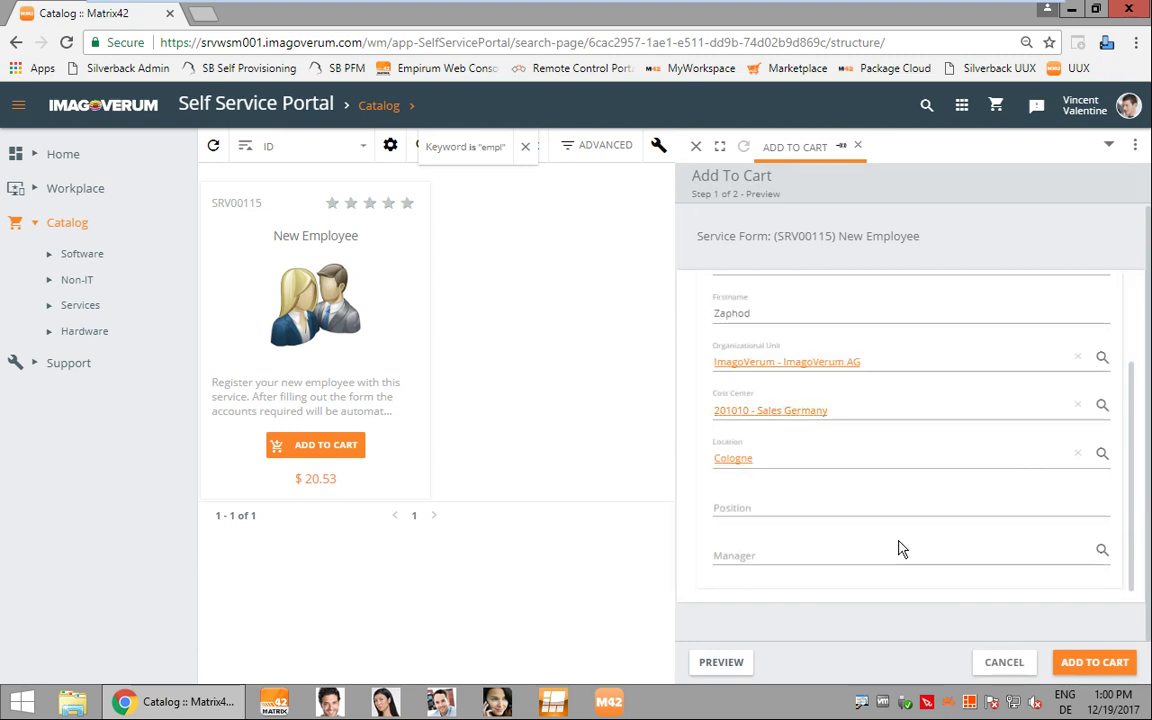
click(745, 508)
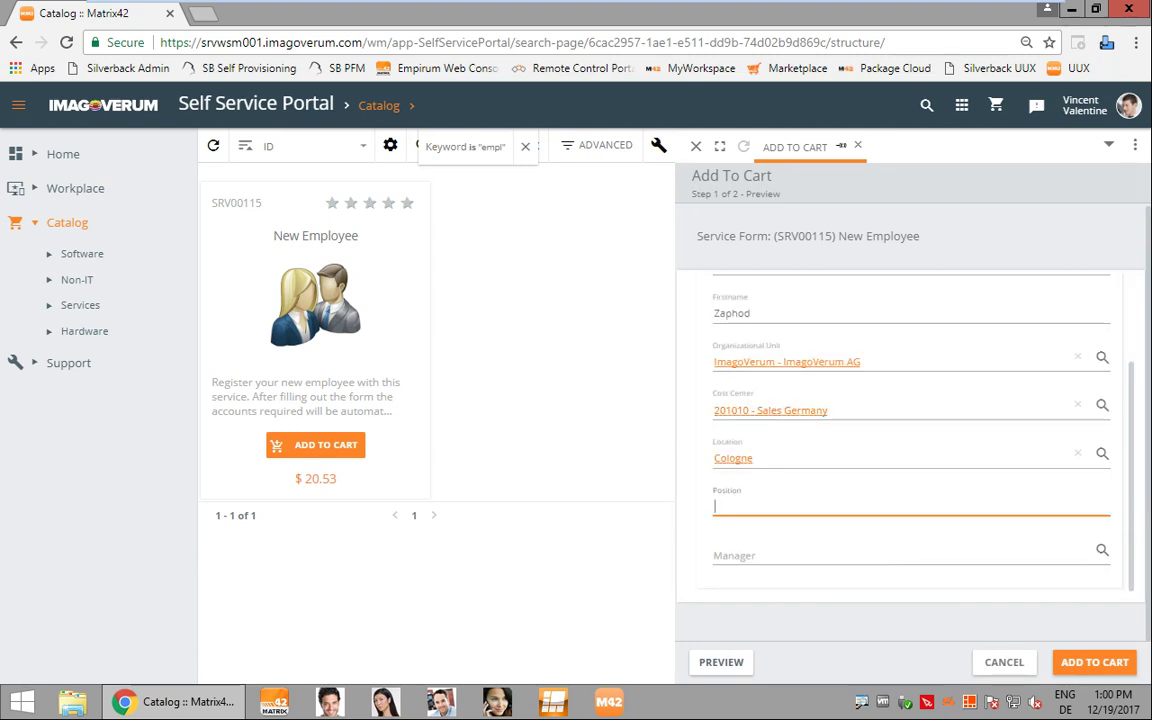
text(Sales Manager)
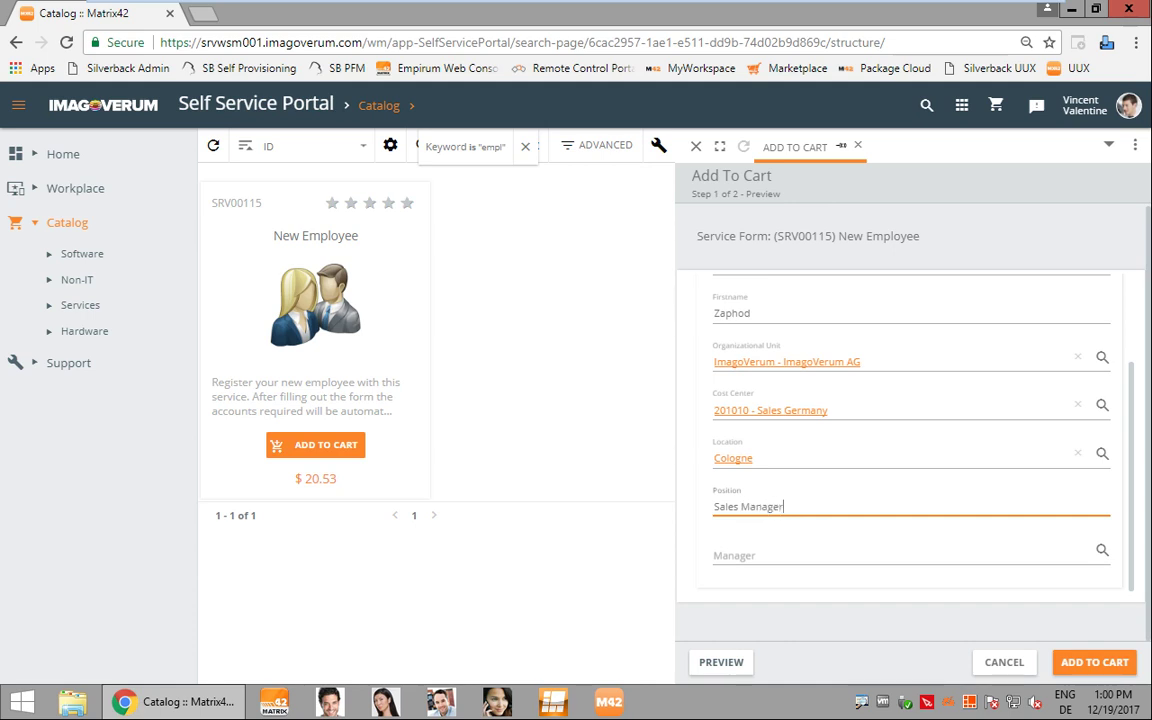
Assign the new employee's manager by searching "cart" and add the completed New Employee service to the shopping cart
click(797, 557)
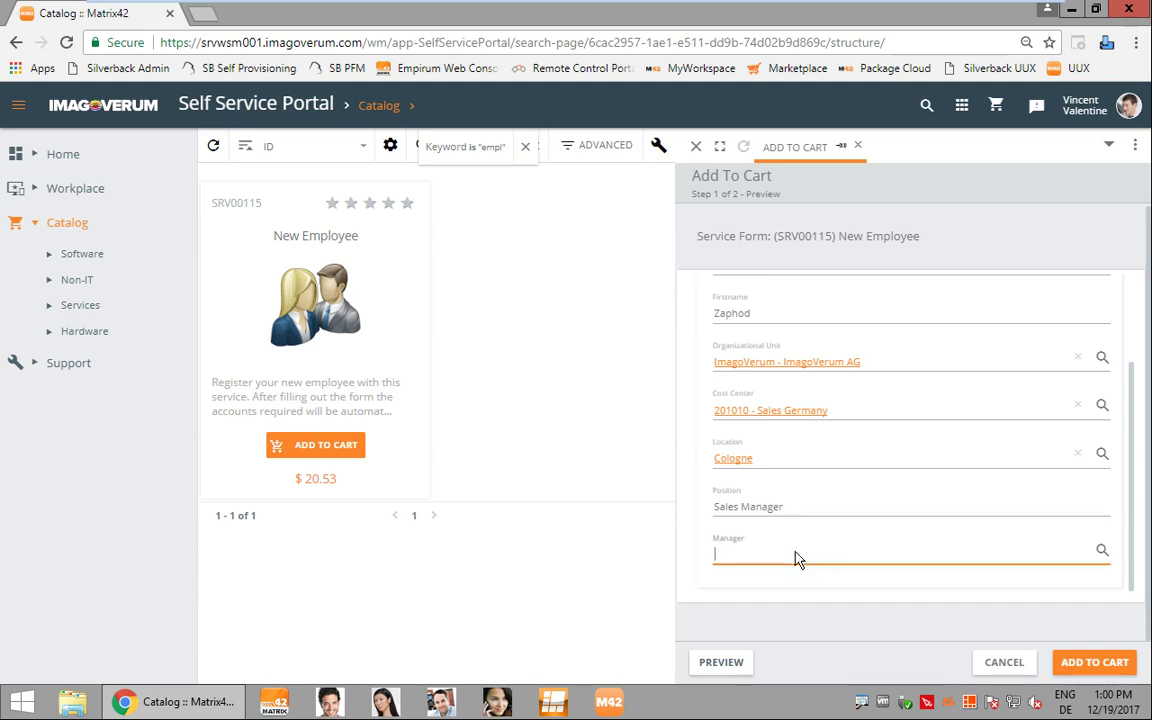
text(cart)
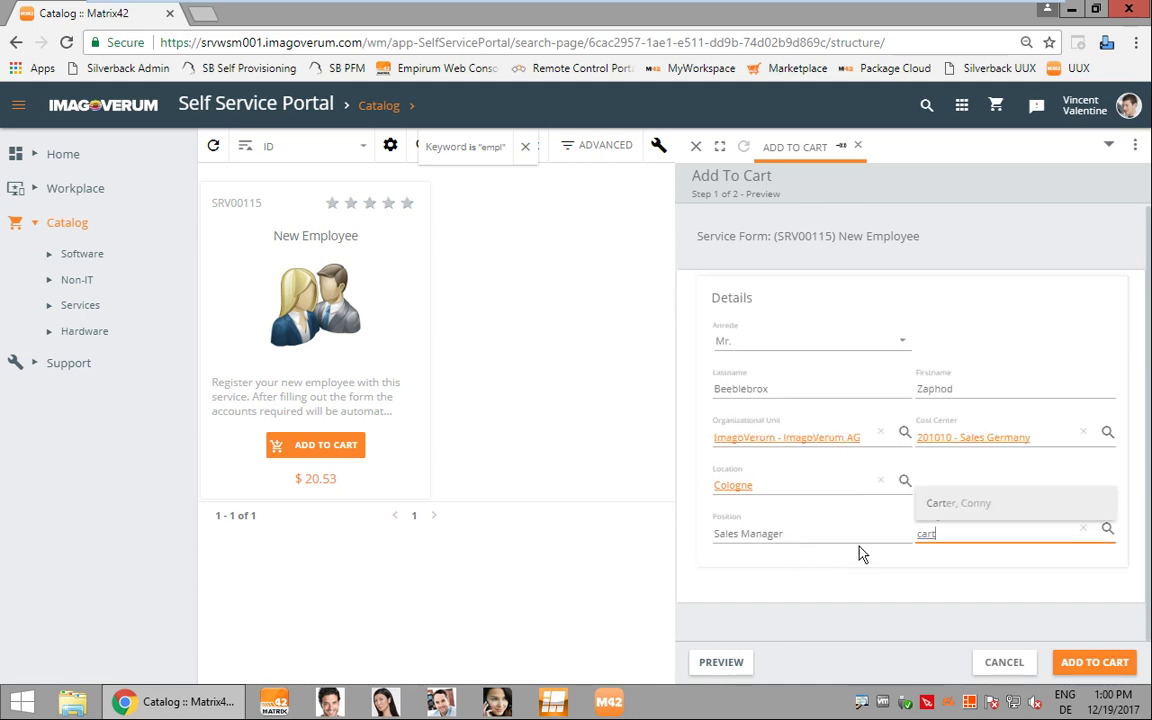
click(975, 510)
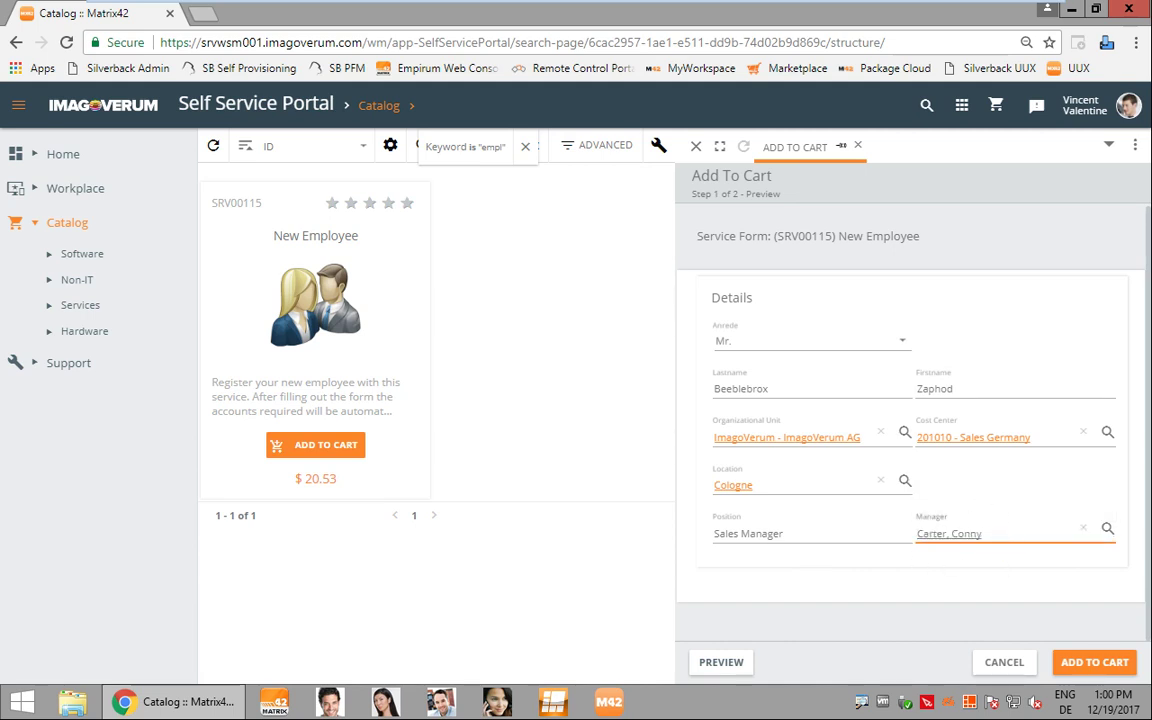
click(1097, 662)
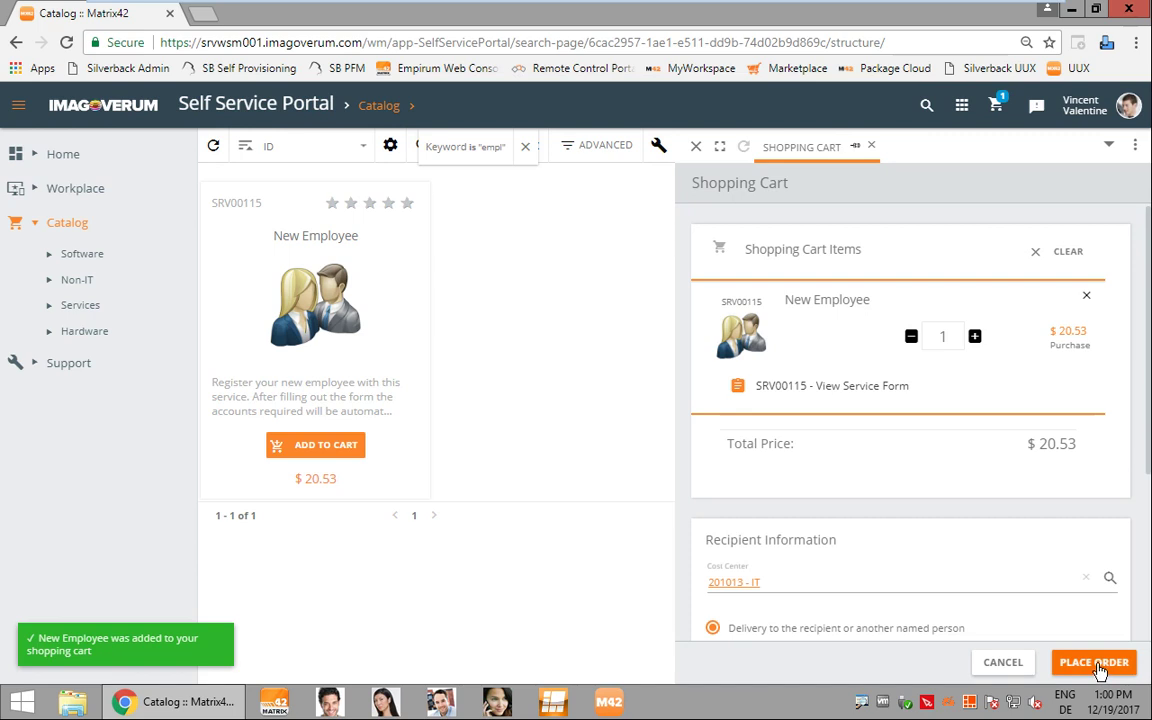
Place the order for the New Employee service and refresh the order request to follow its progress
click(1097, 664)
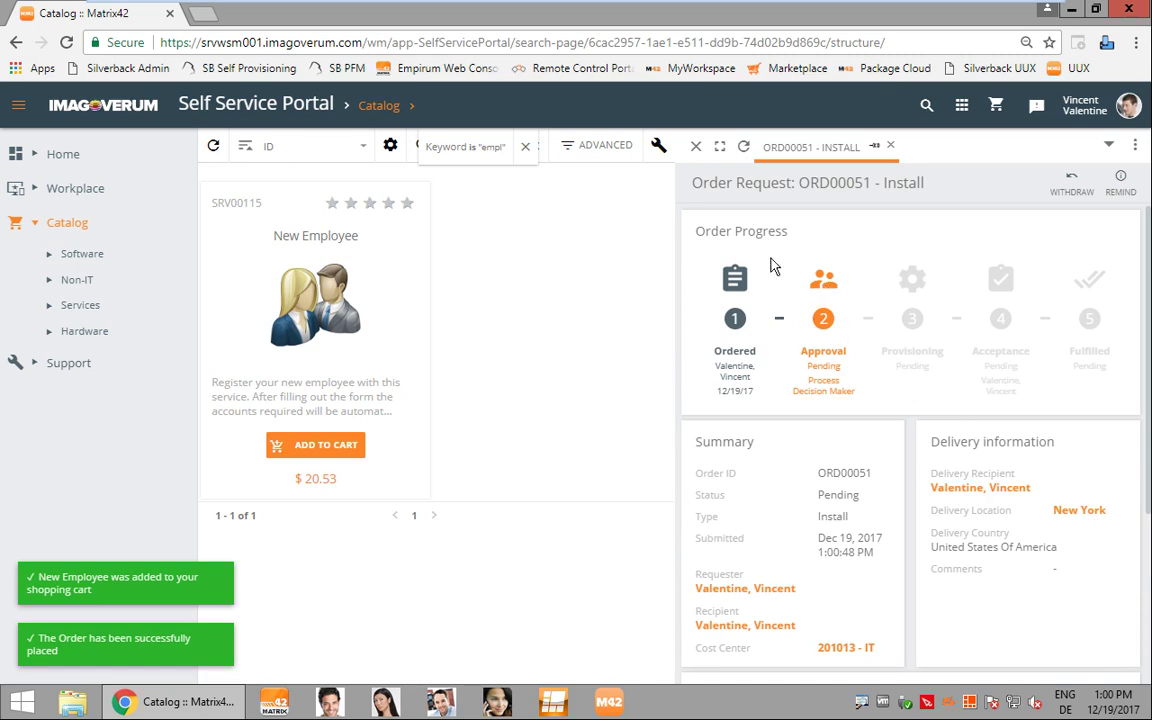
click(744, 148)
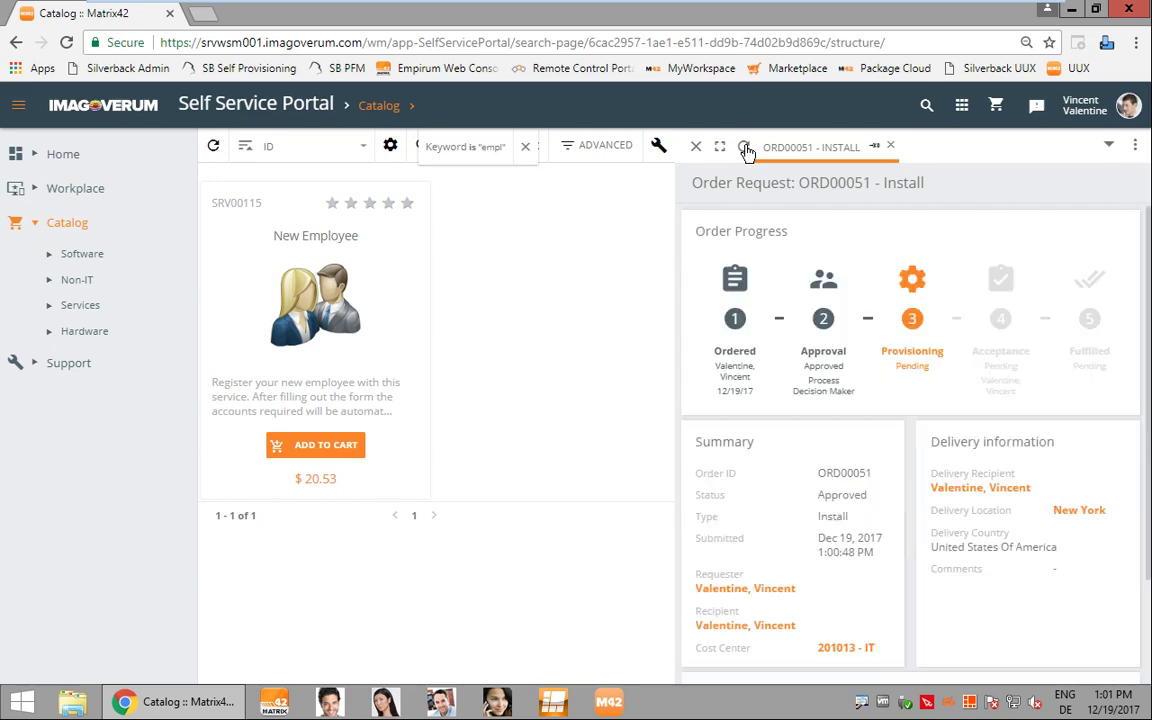
click(745, 148)
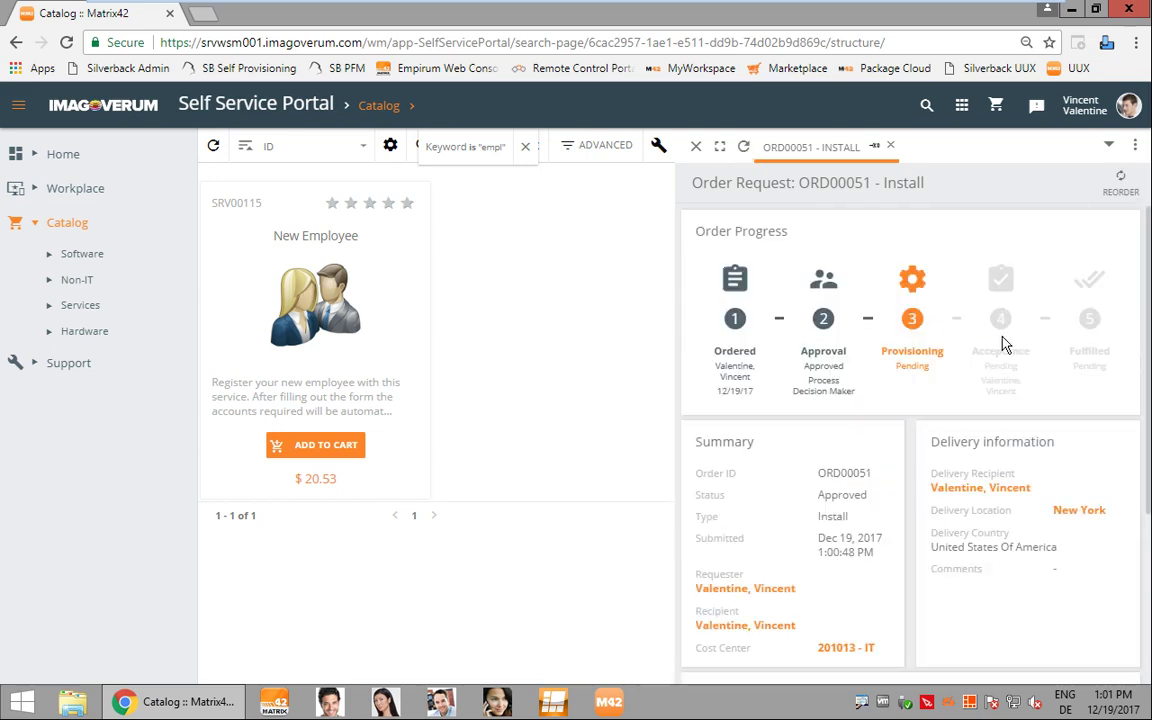
click(745, 148)
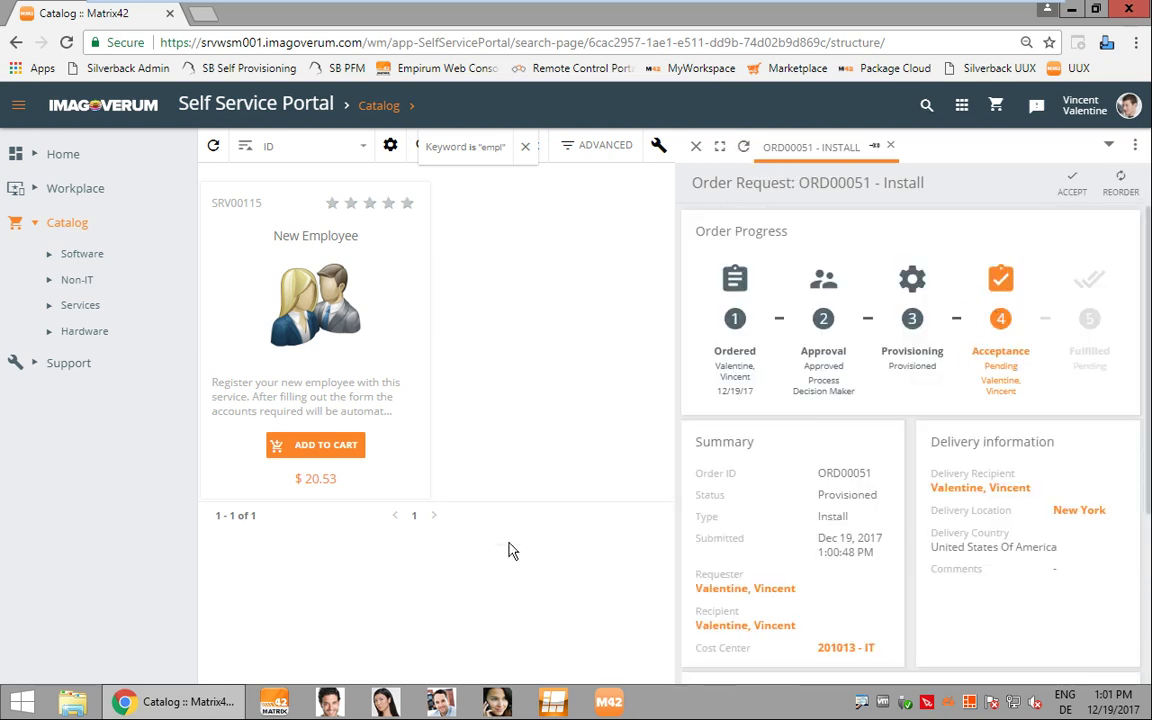
Switch to Active Directory Users and Computers, check the new employee's general and organization properties, and minimize the open windows
click(21, 706)
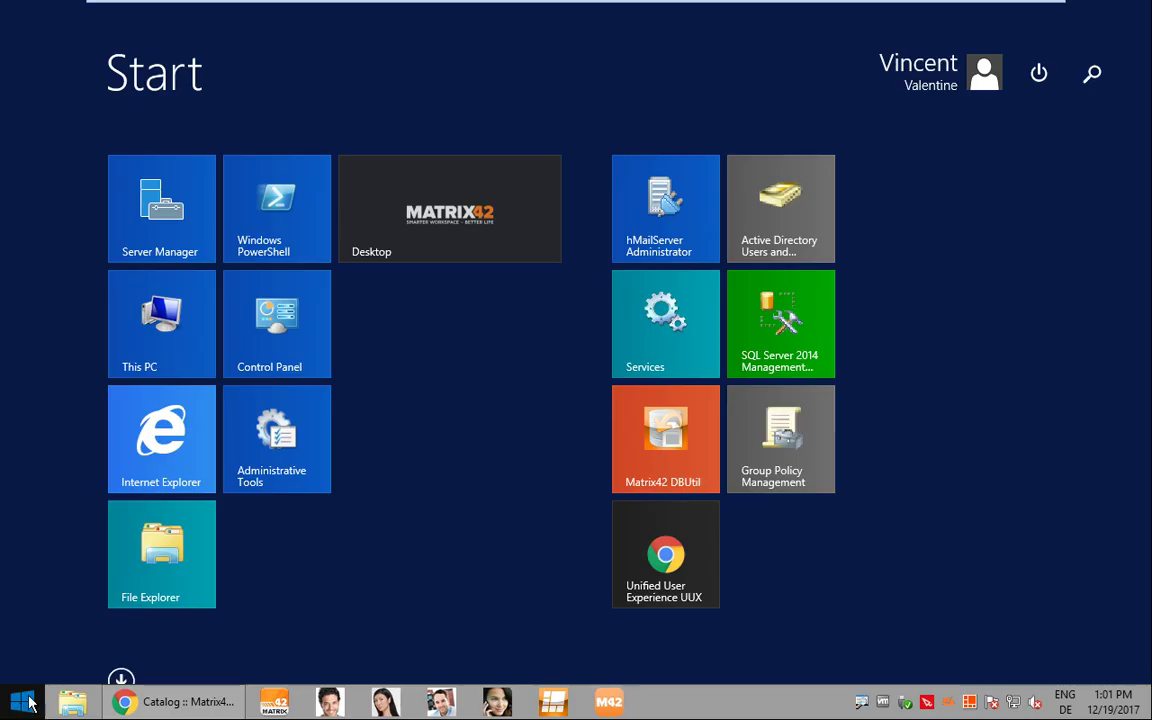
click(792, 238)
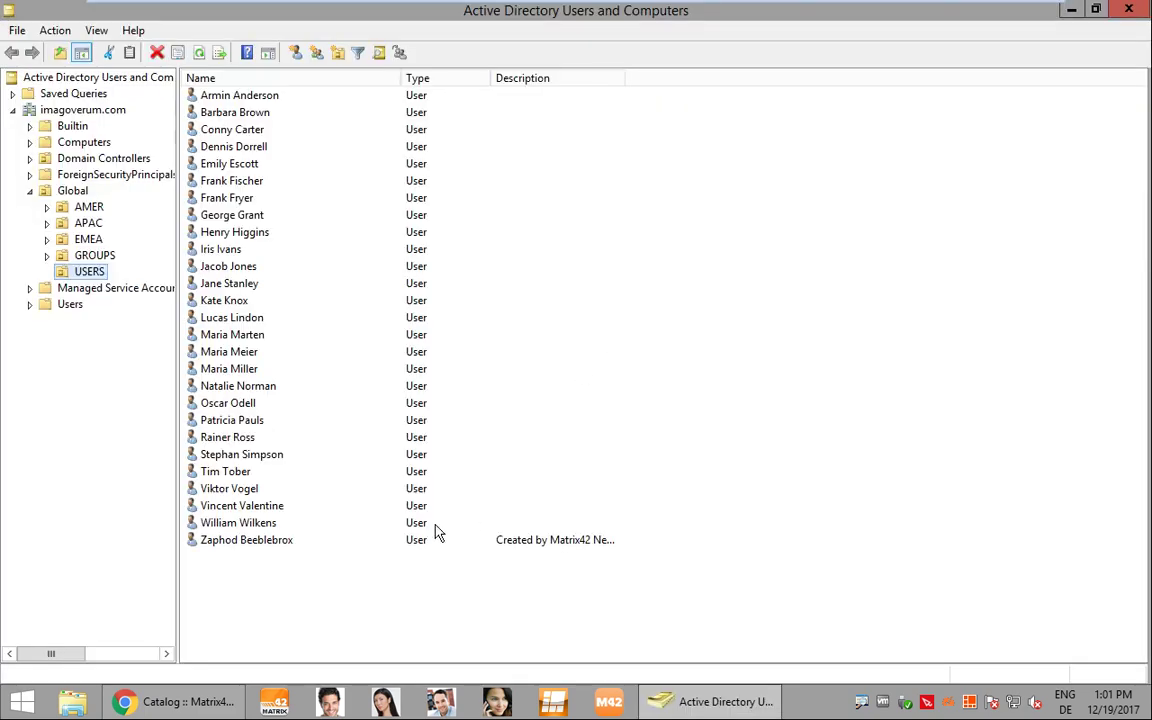
click(334, 545)
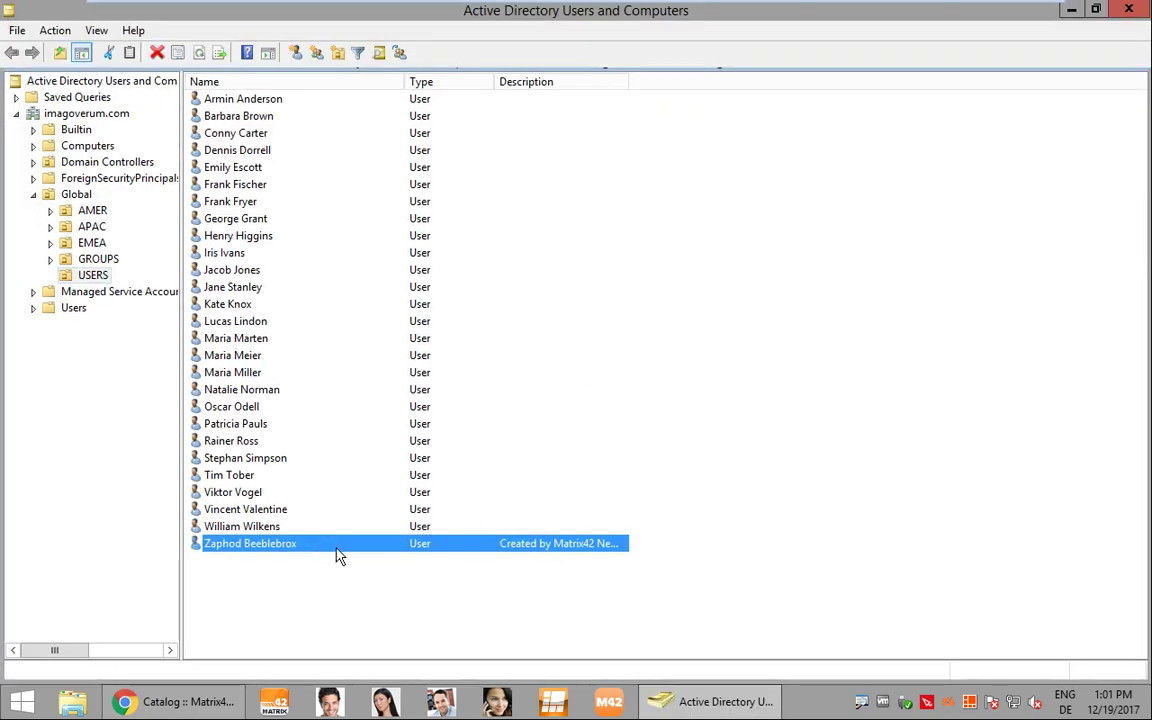
double_click(258, 555)
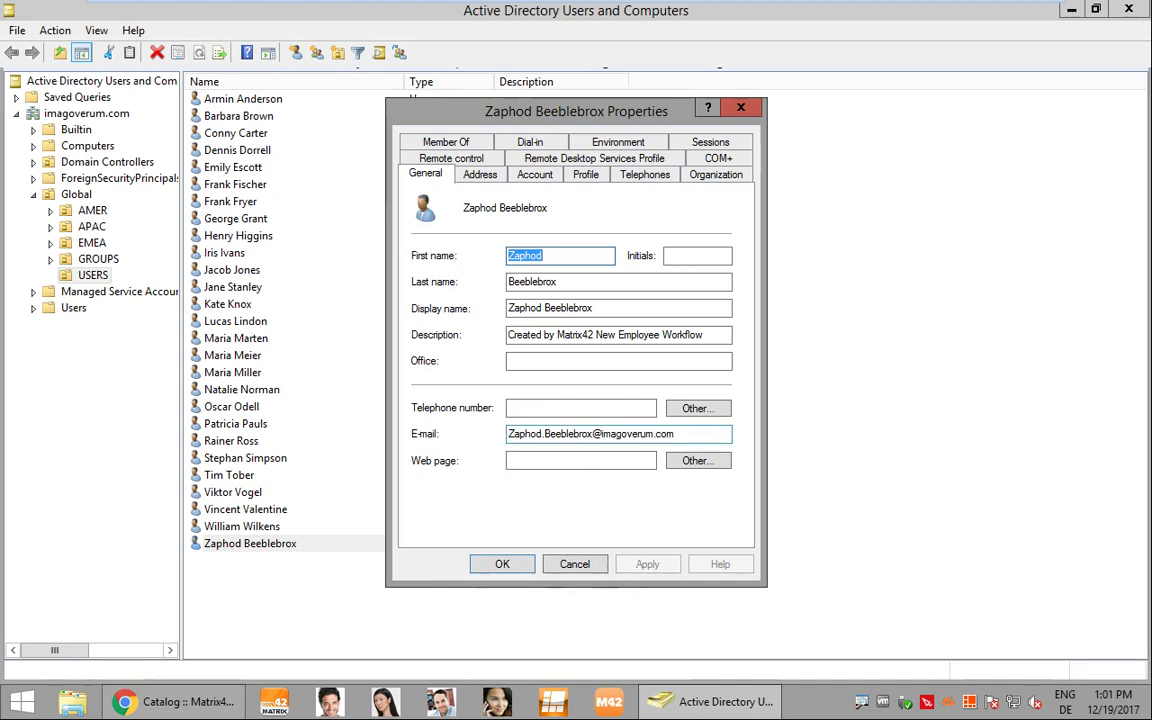
click(716, 174)
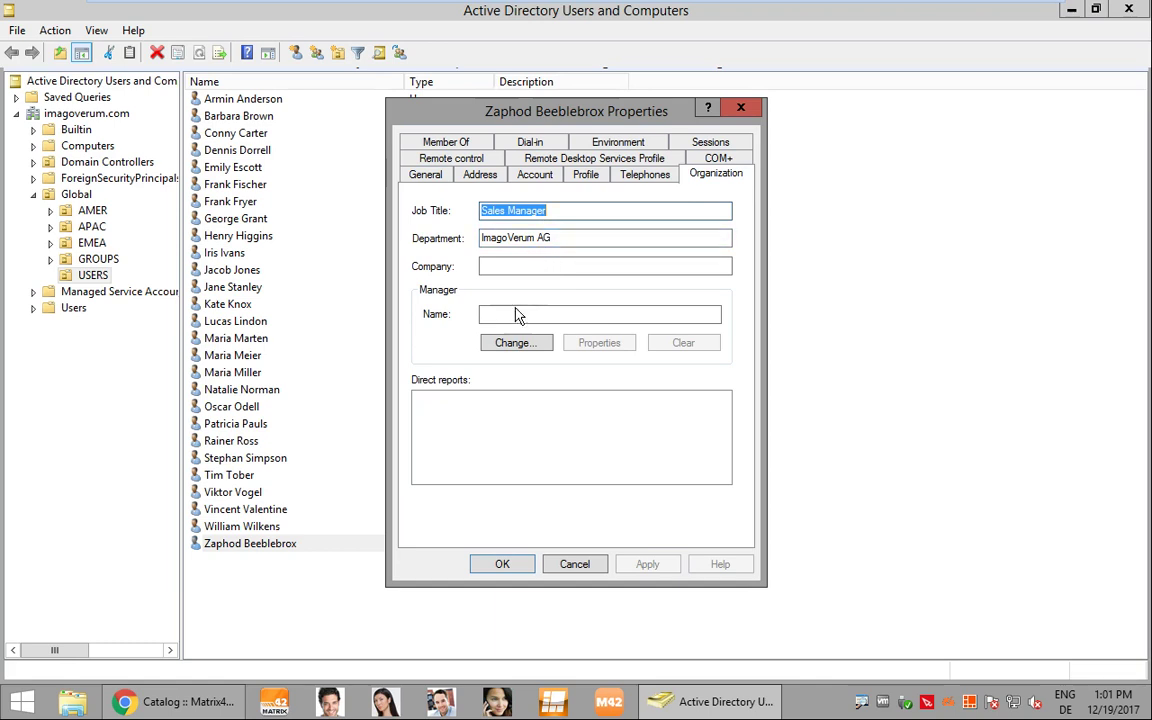
click(566, 568)
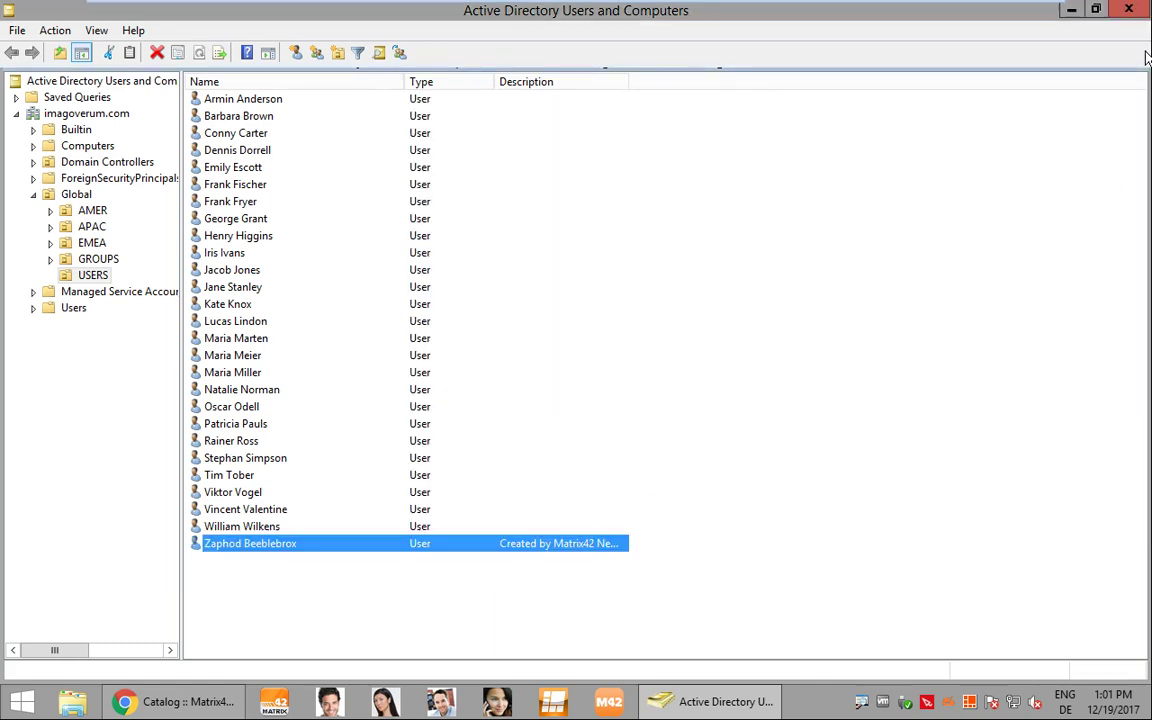
click(1072, 10)
click(1073, 12)
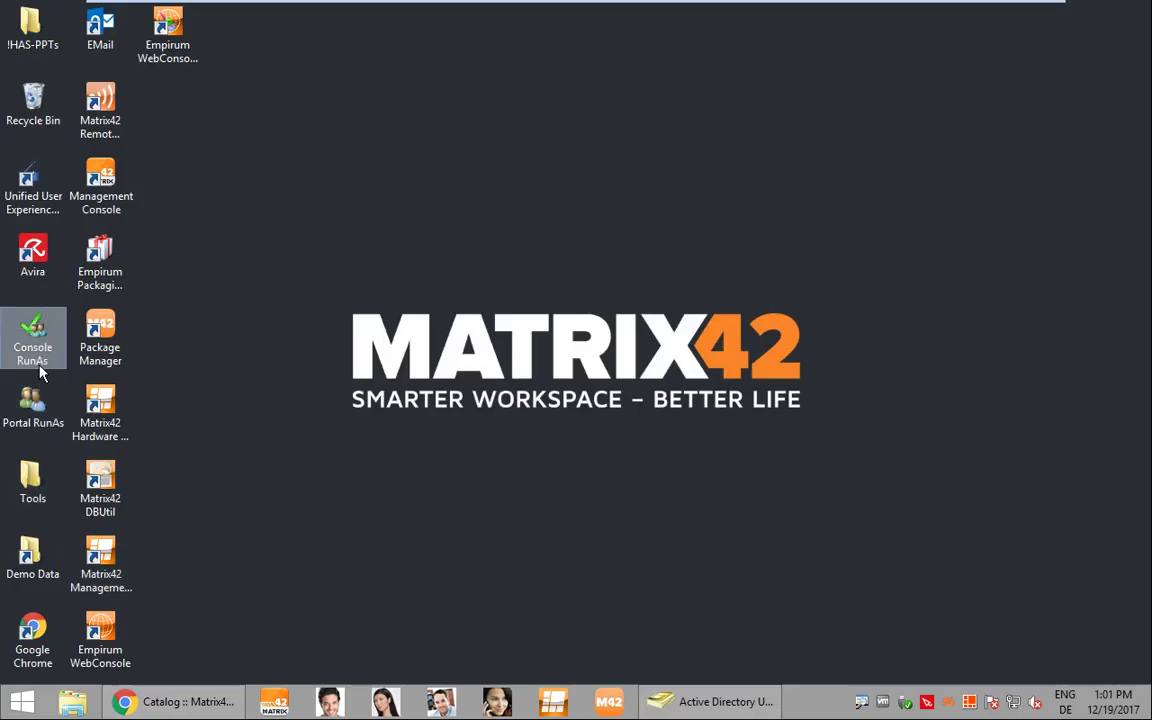
Switch to Outlook, open the inbox of the new employee's manager and send/receive mail for all folders
double_click(100, 30)
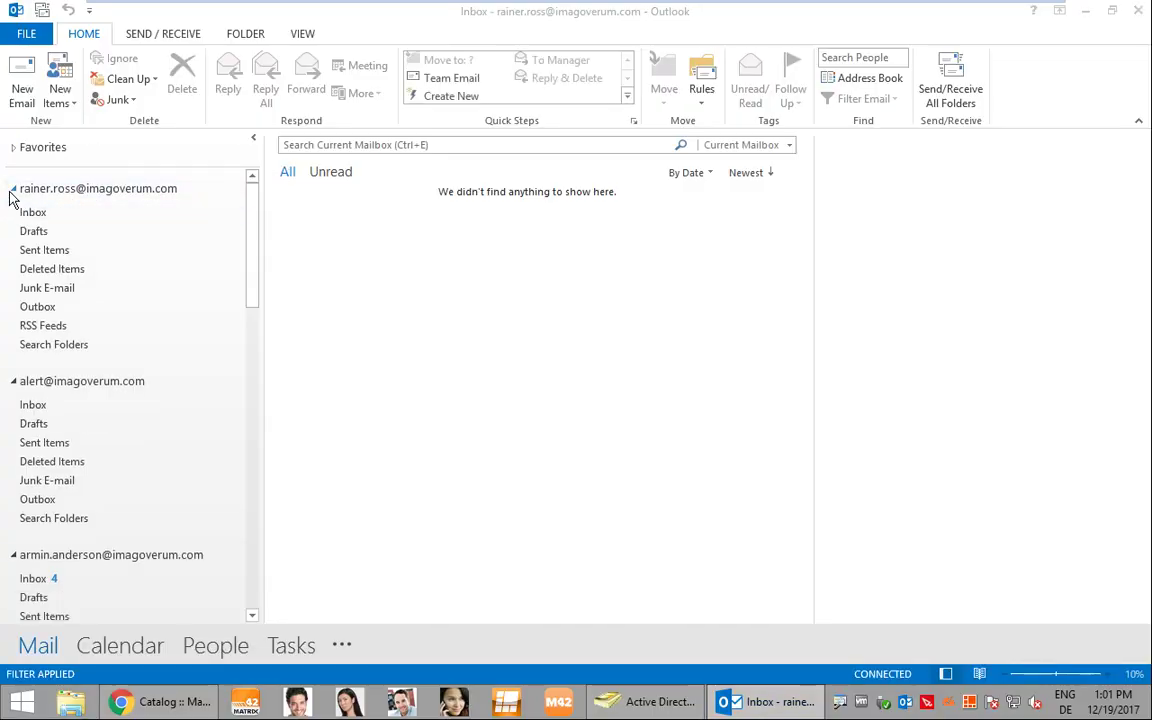
click(12, 190)
click(13, 226)
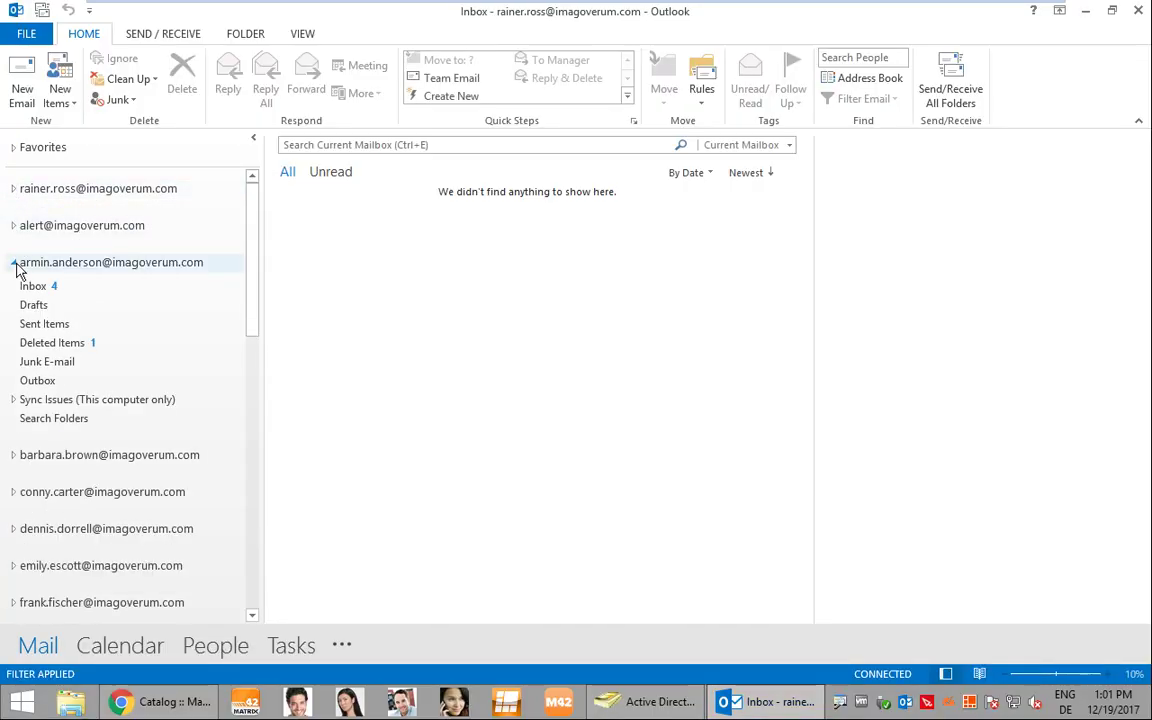
click(13, 264)
click(13, 337)
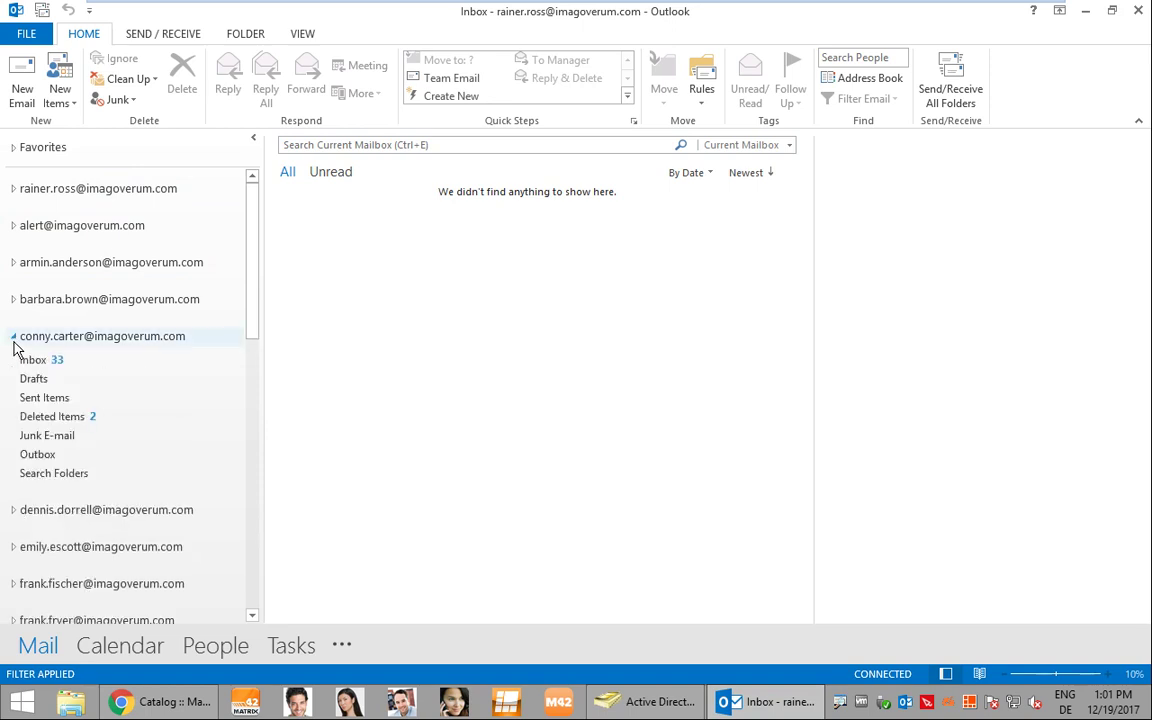
click(40, 367)
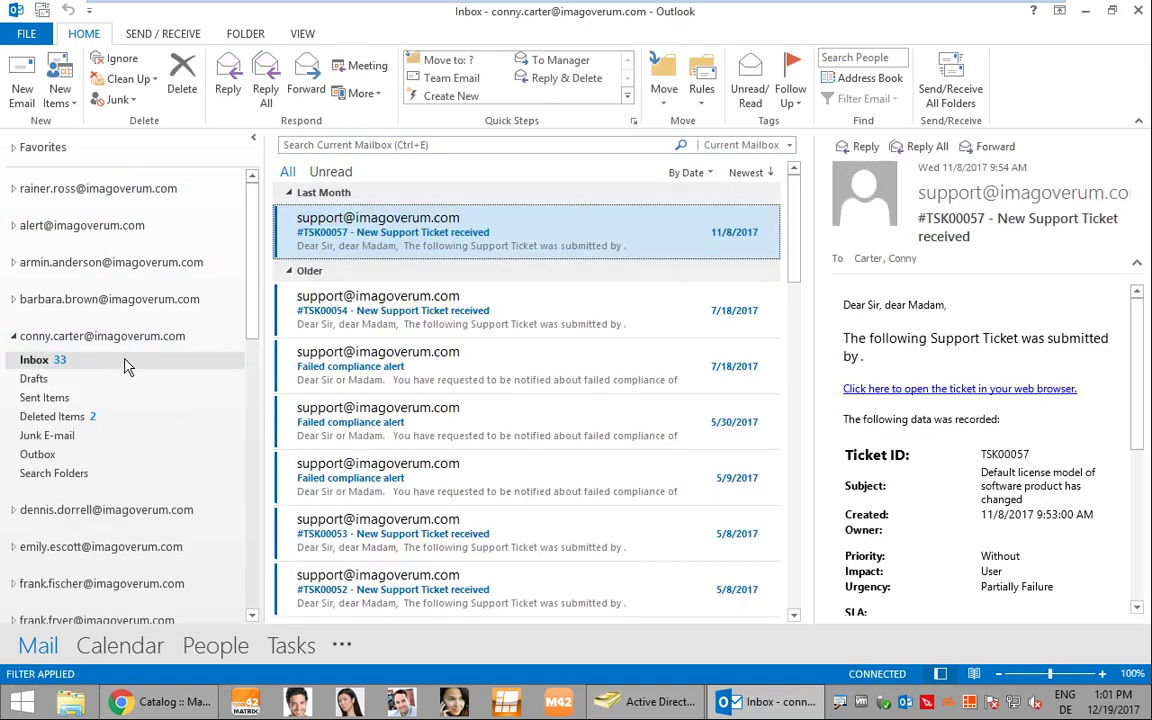
click(133, 38)
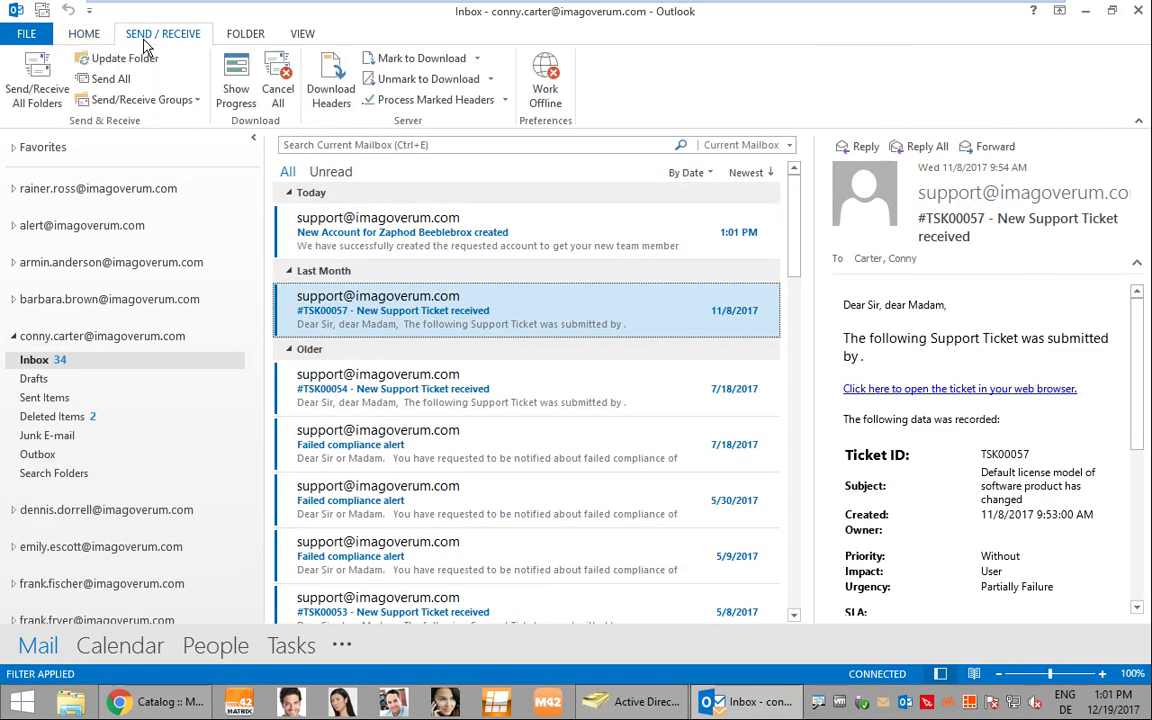
click(48, 90)
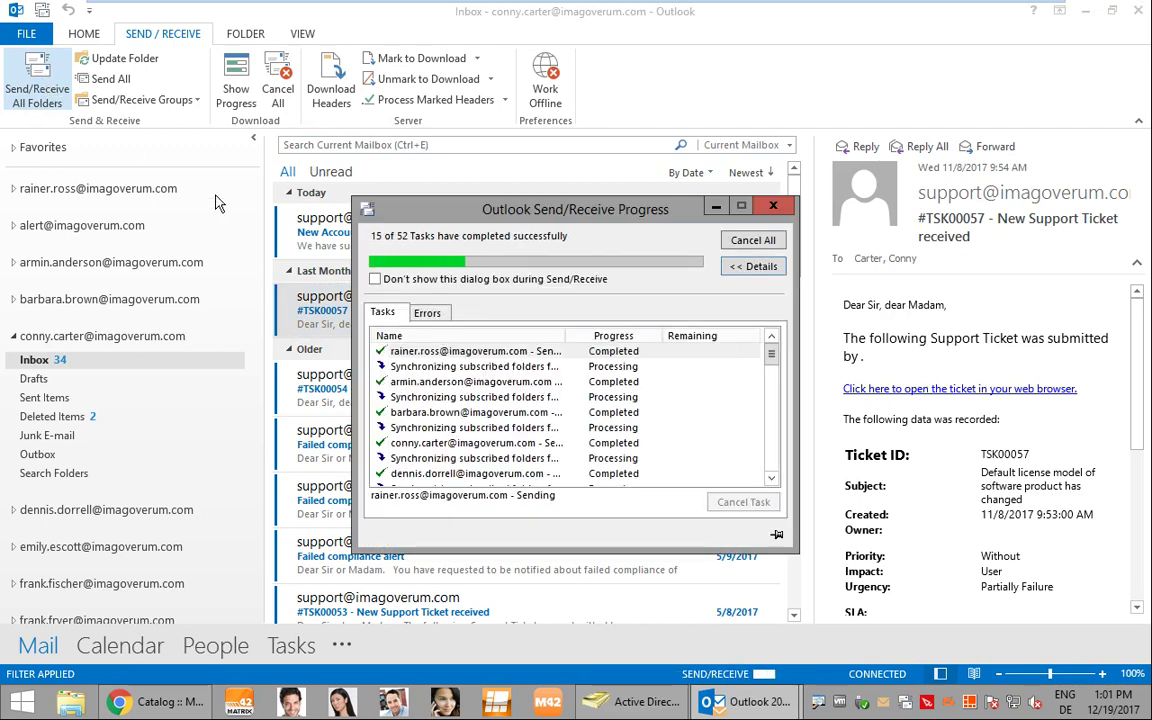
Read the new account notification email in its own window, leave the mailbox and dismiss the remaining mail alerts
click(314, 244)
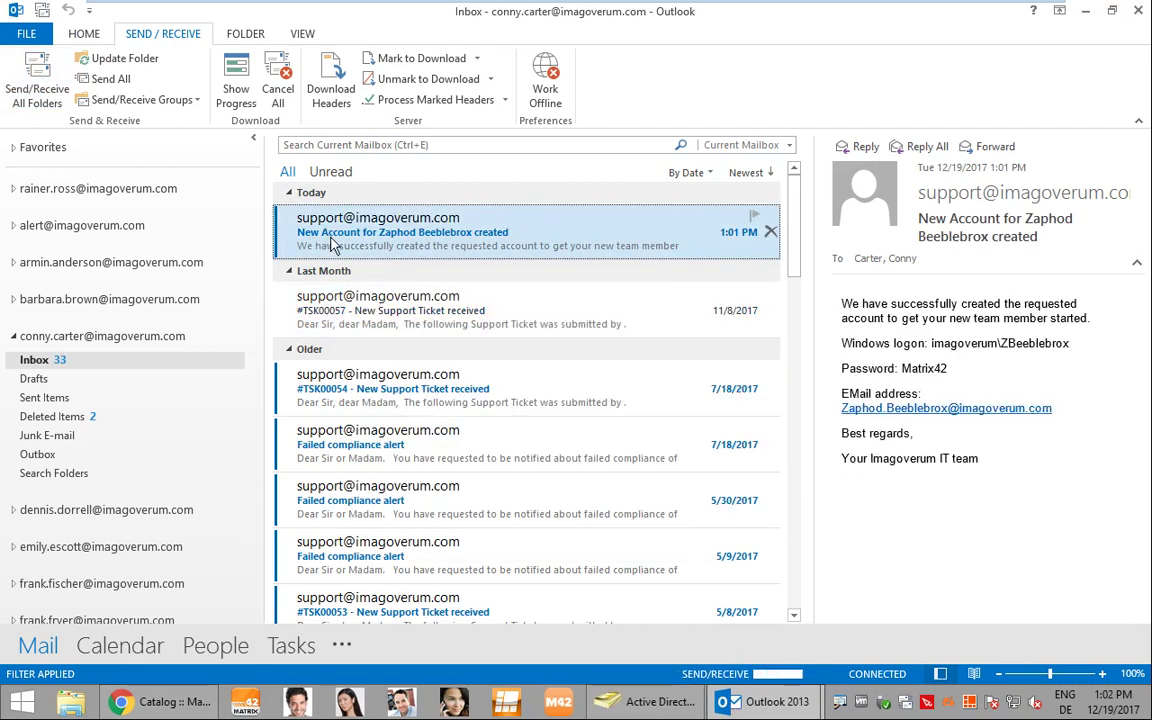
double_click(333, 244)
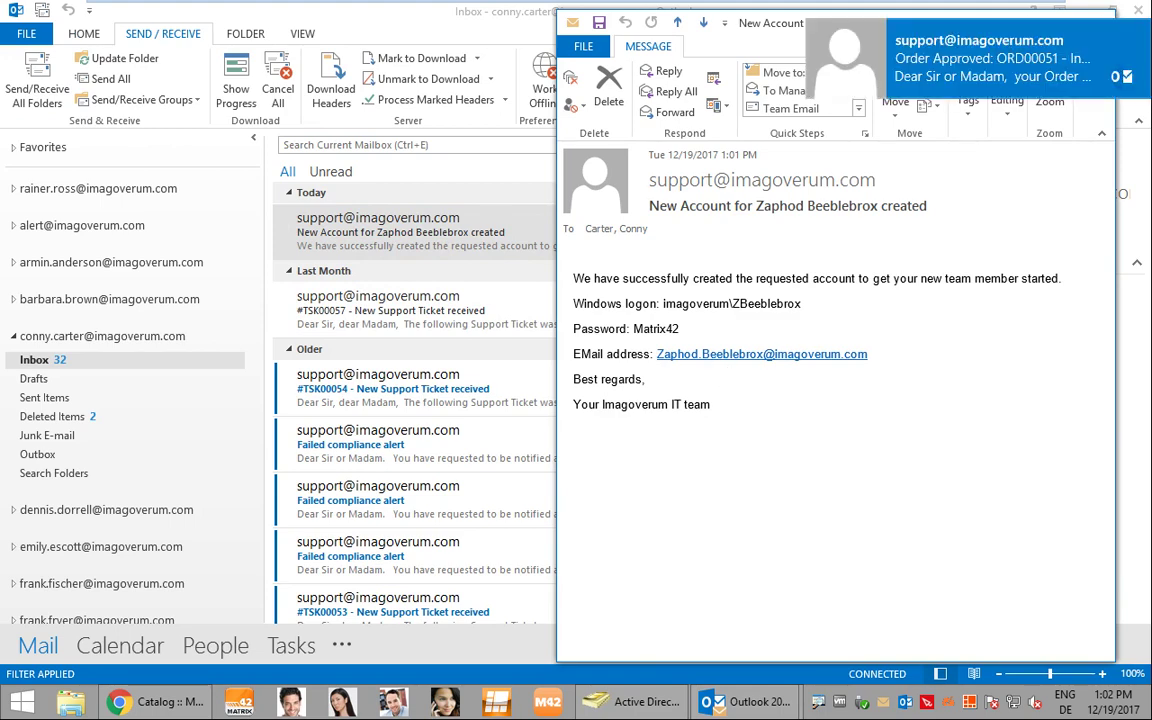
drag(722, 16, 383, 73)
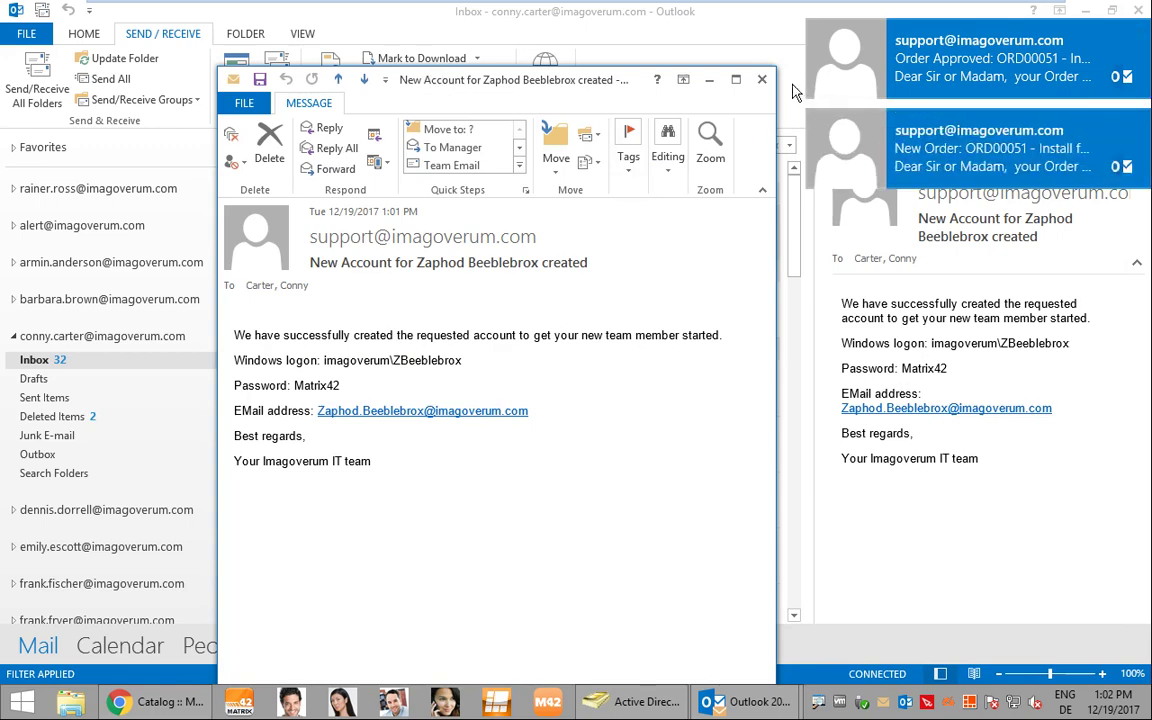
key(Escape)
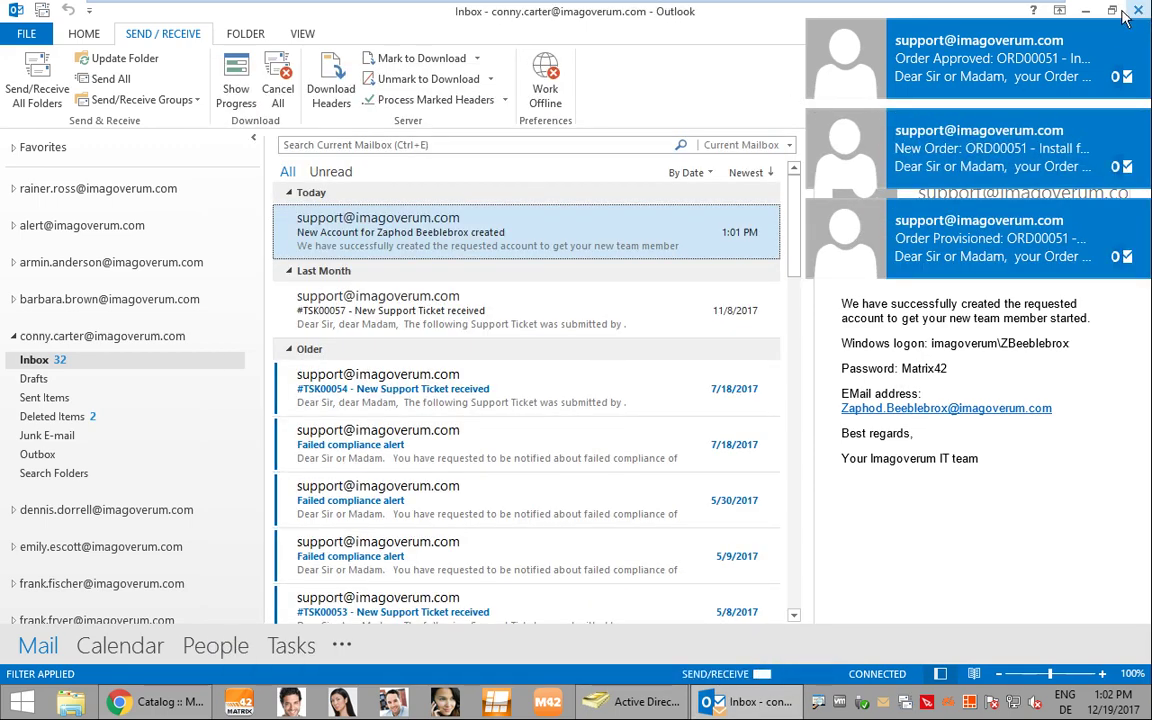
click(1139, 10)
click(1139, 36)
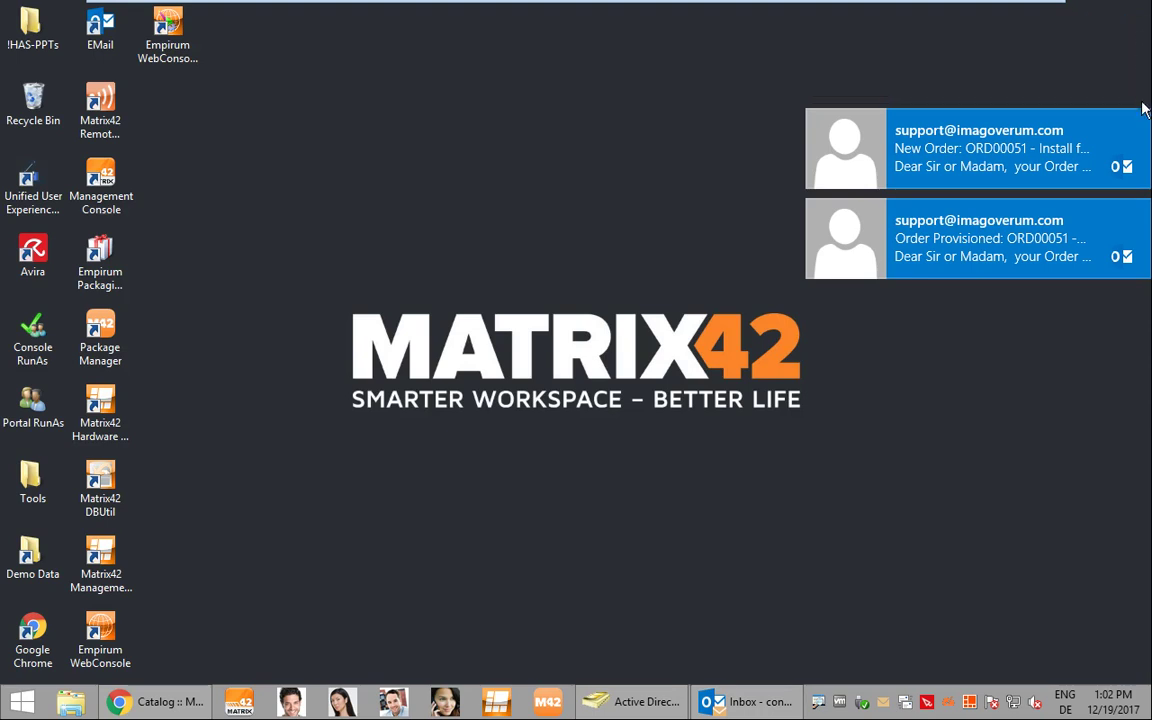
click(1139, 125)
click(1139, 214)
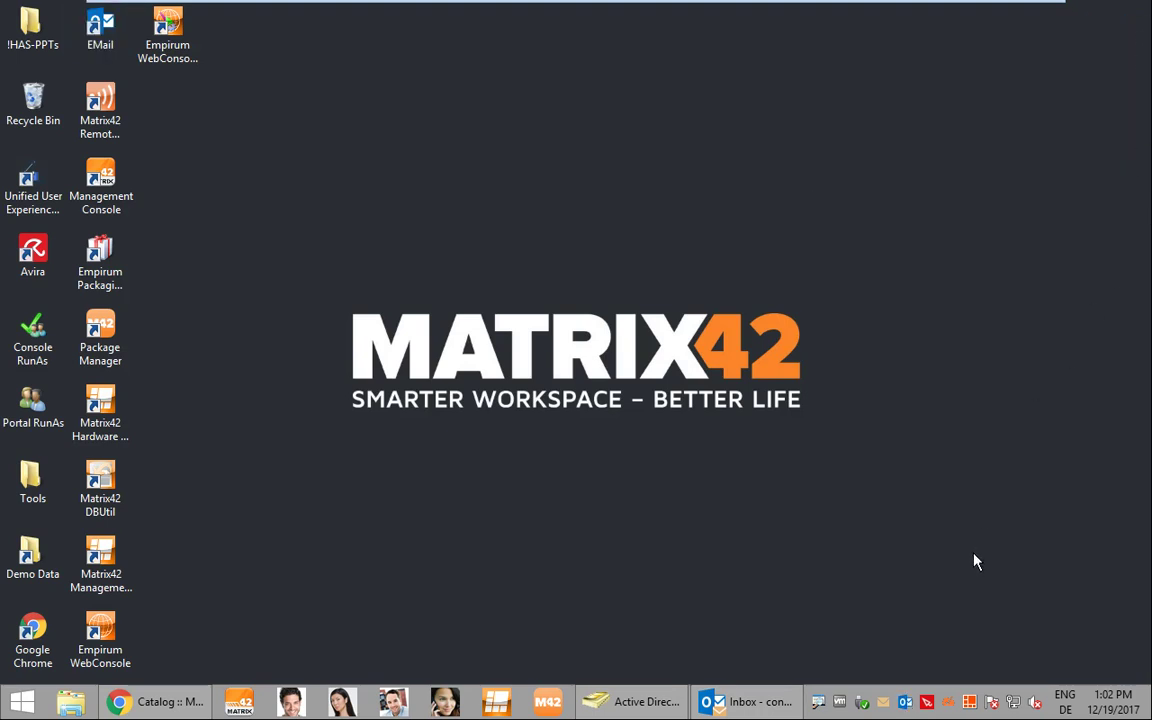
Return to the browser, go to Workflows under Services & Processes in the Administration application, and launch Workflow Studio
click(155, 701)
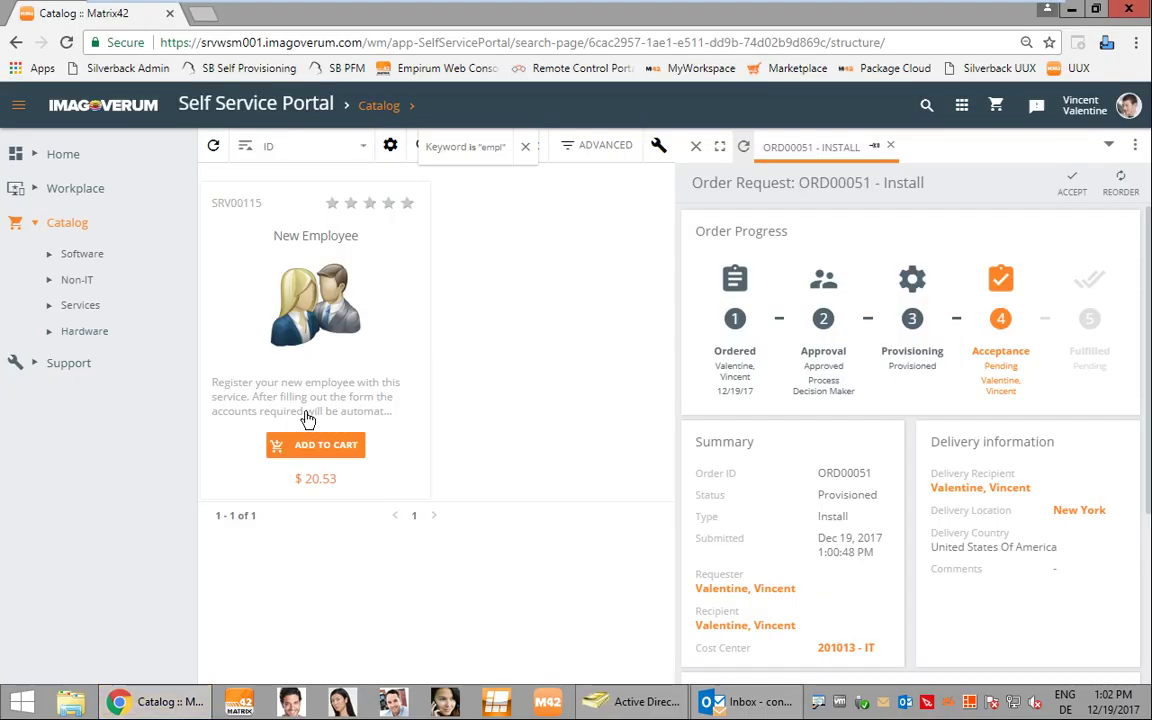
click(961, 105)
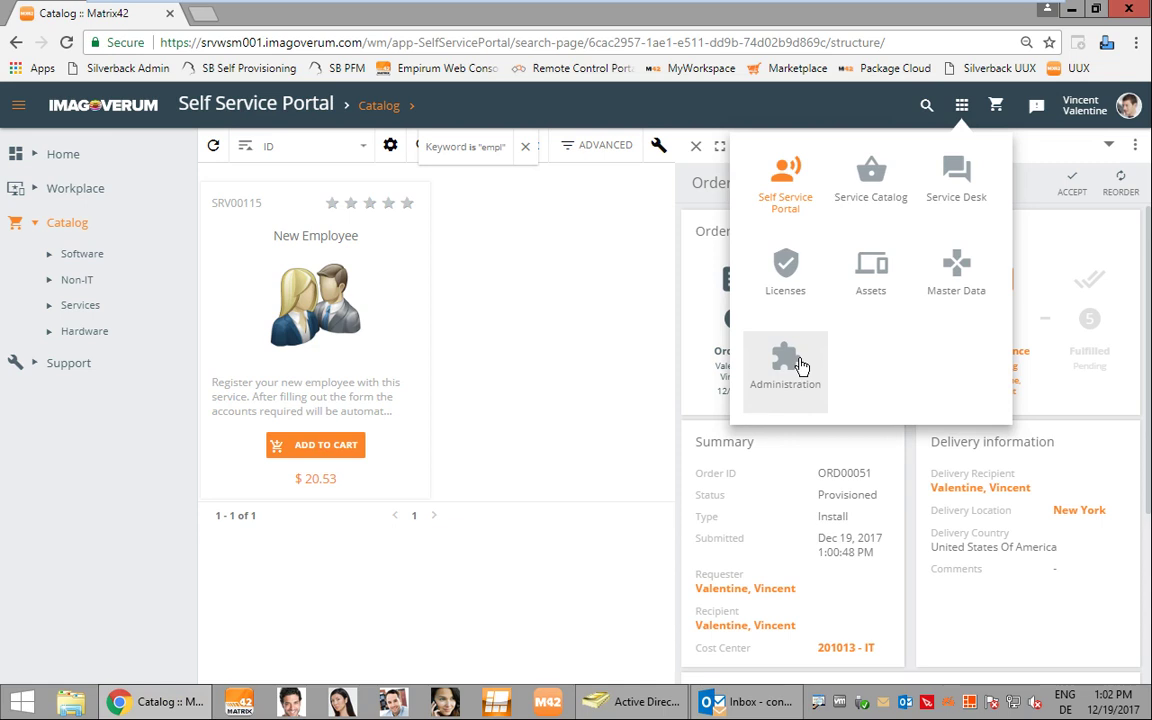
click(801, 366)
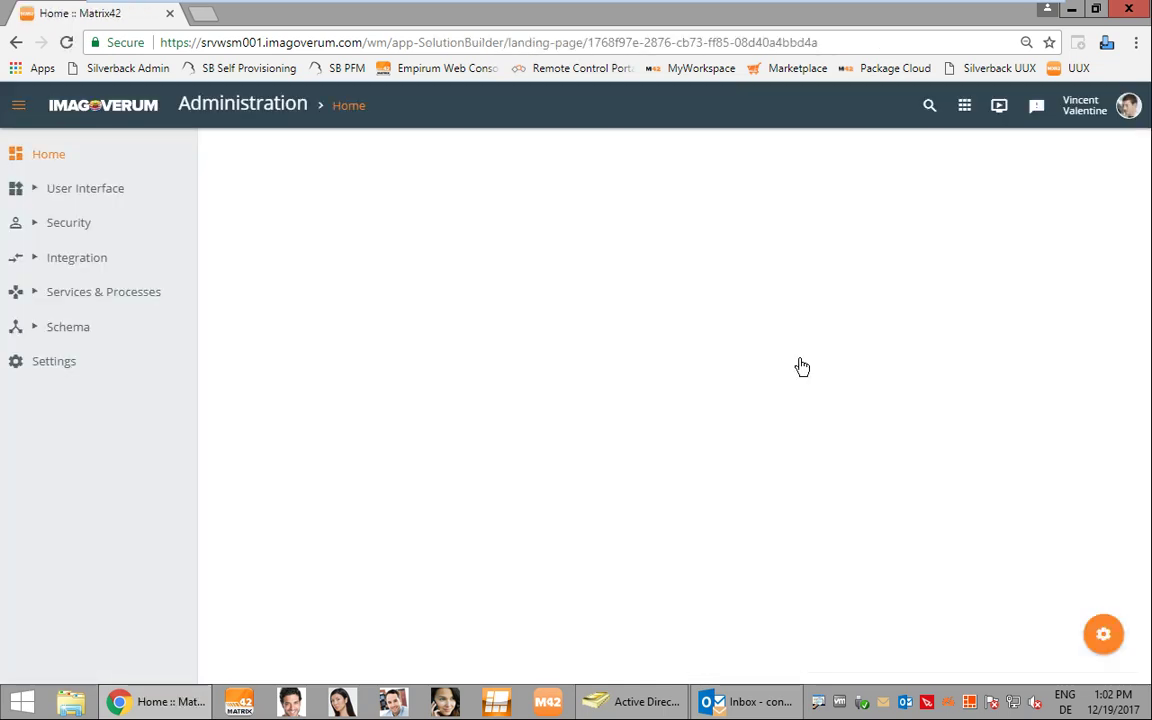
click(35, 294)
click(52, 325)
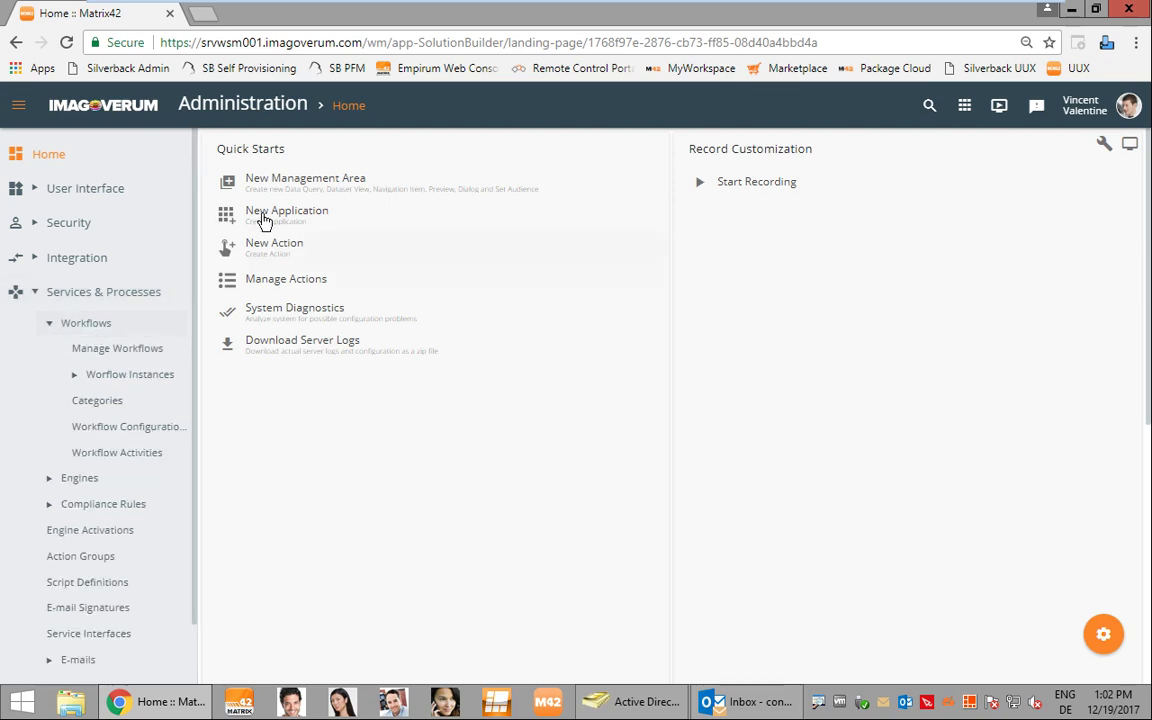
click(115, 324)
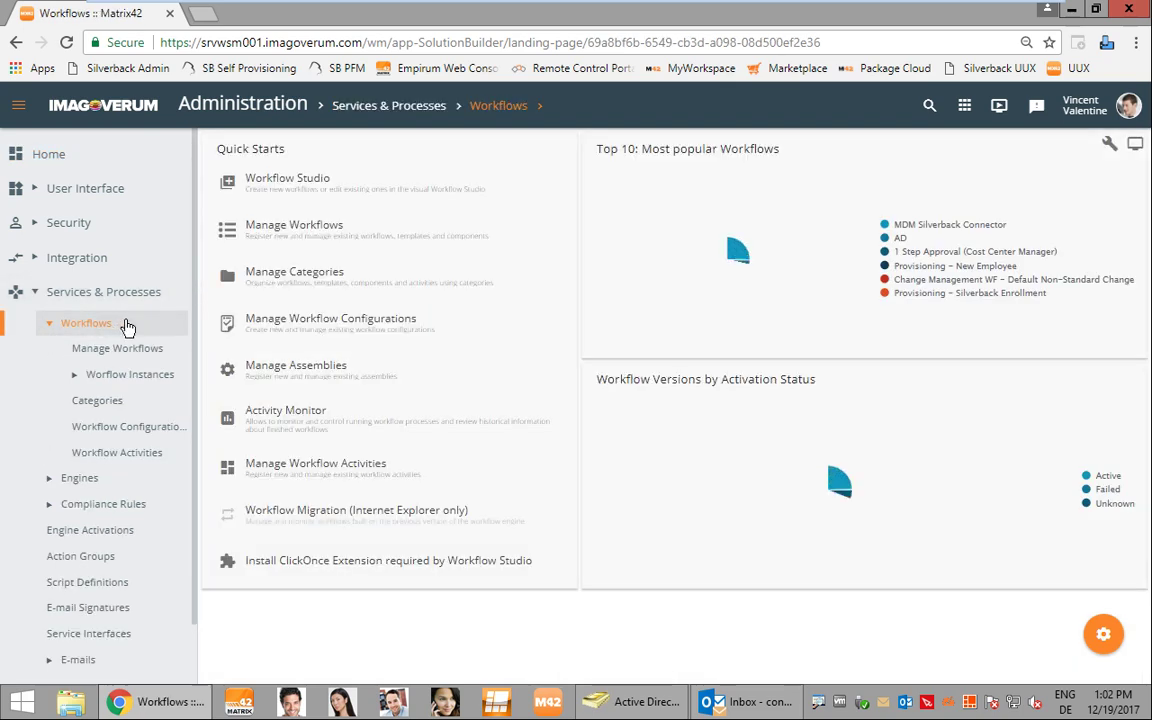
click(306, 184)
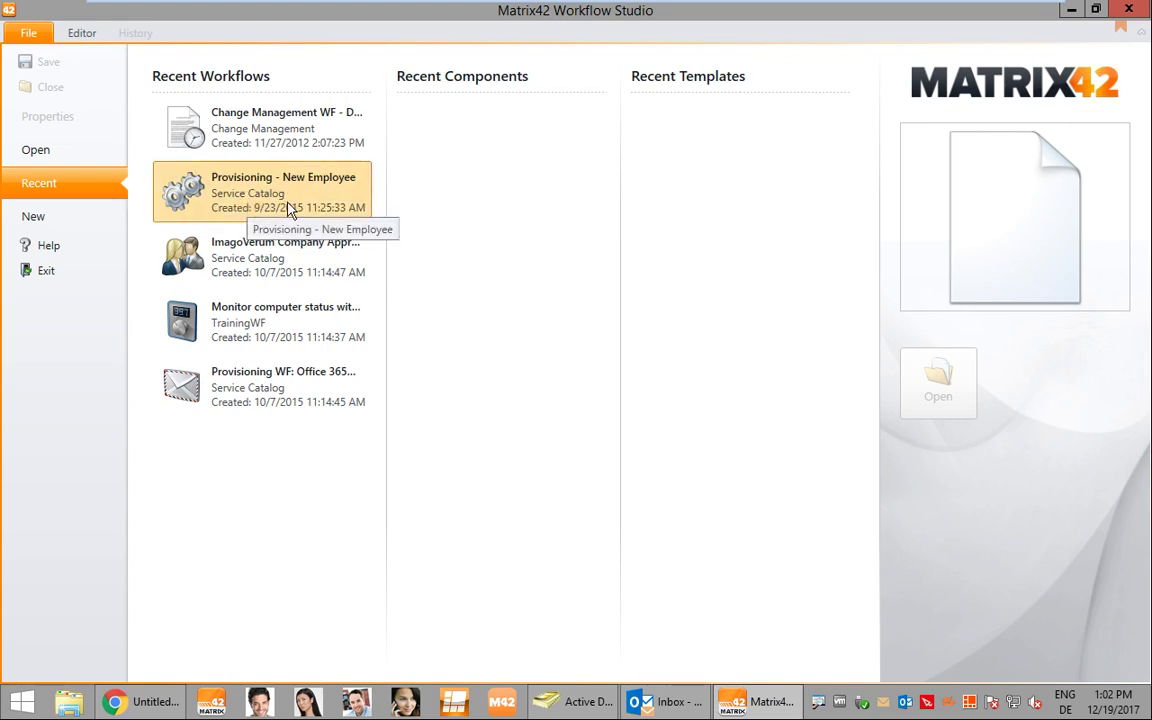
Open the existing workflow Provisioning - New Employee and check it out for editing
click(76, 152)
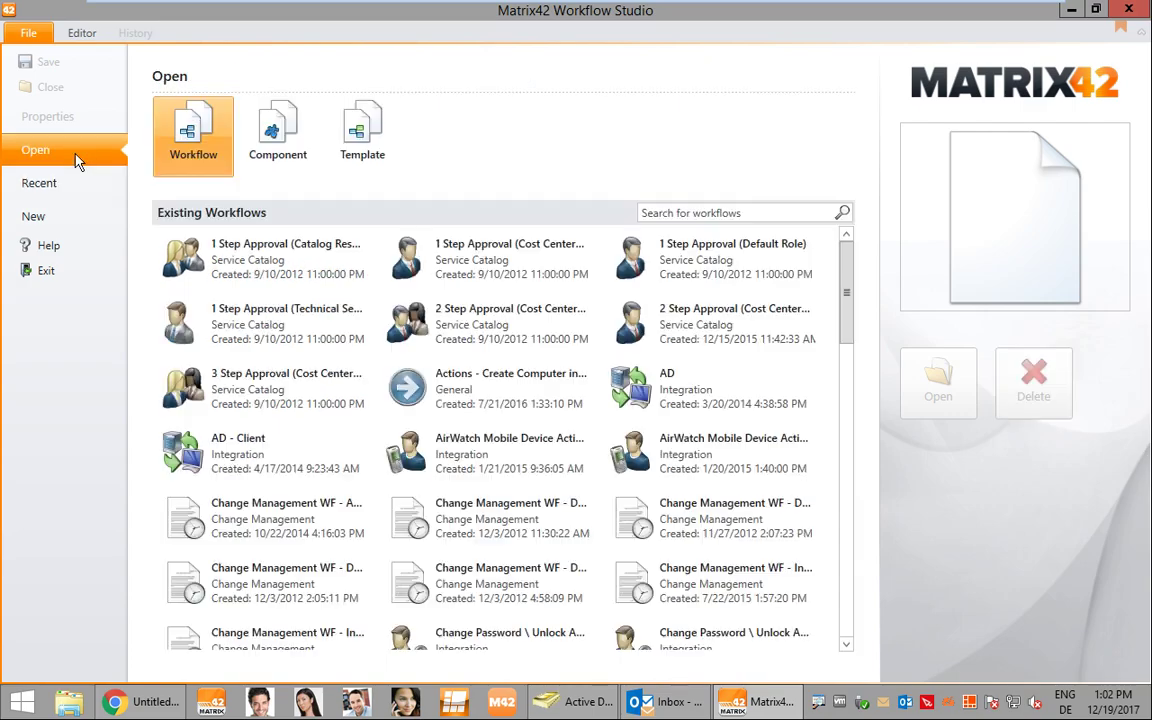
drag(846, 340, 851, 539)
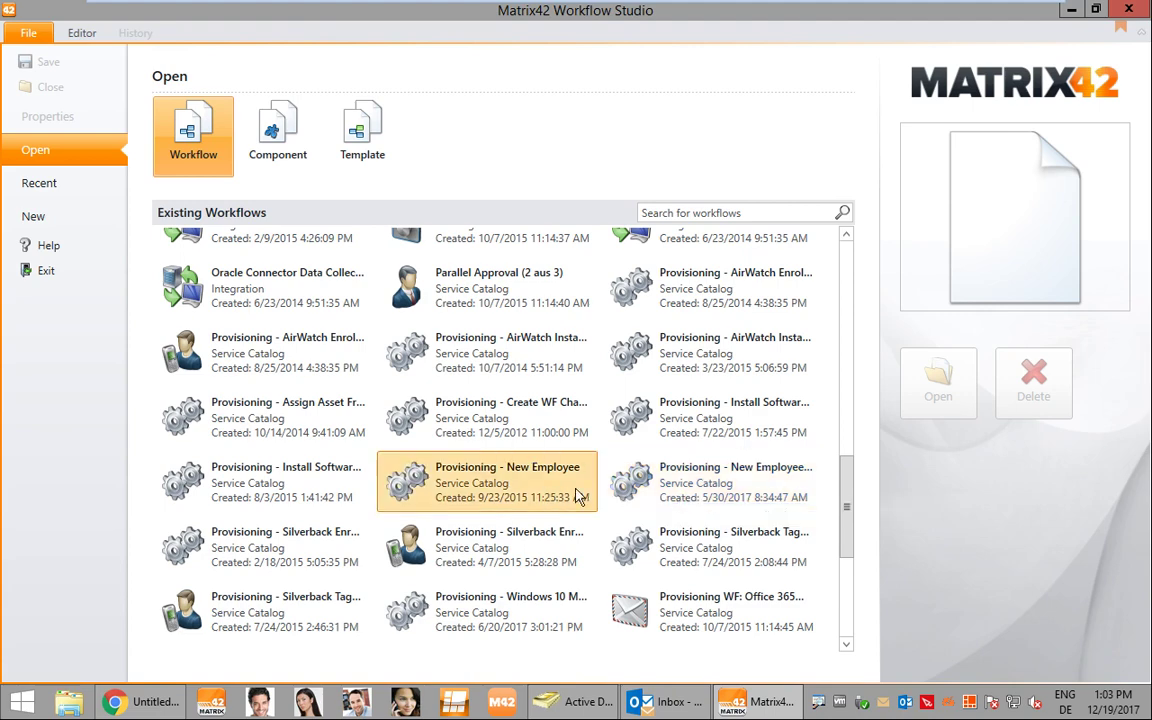
click(500, 483)
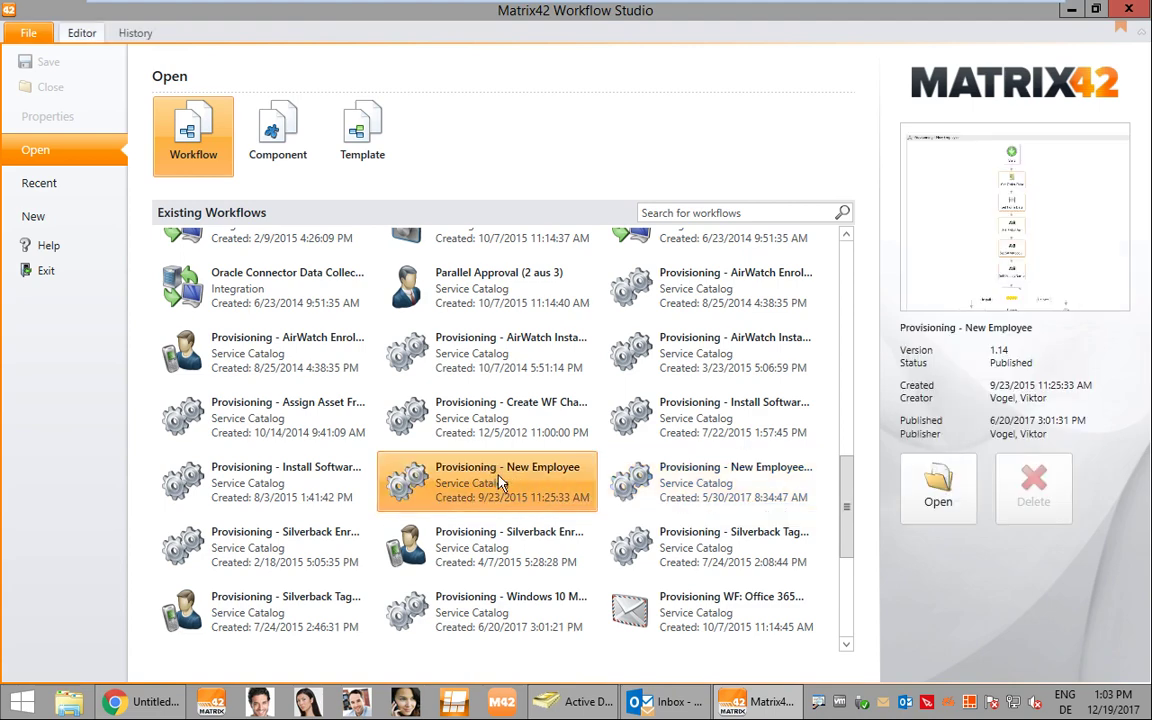
double_click(500, 483)
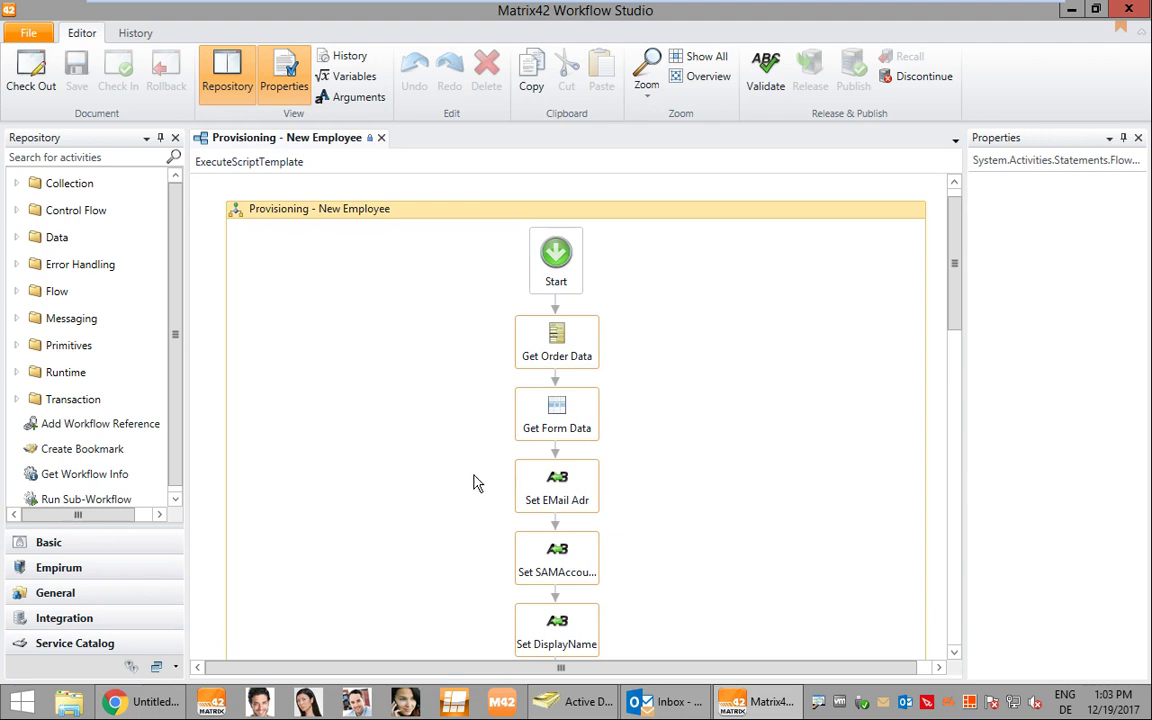
click(44, 90)
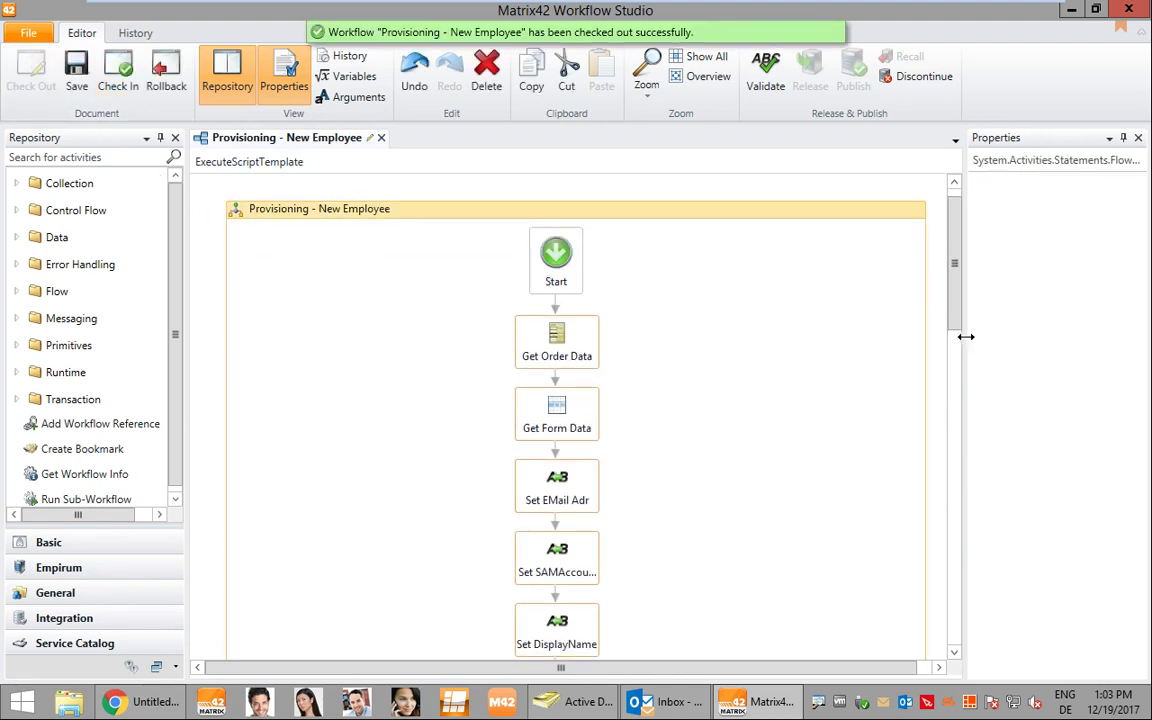
Widen the properties area and examine the input and output properties of the Get Order Data activity
drag(966, 337, 783, 362)
click(577, 352)
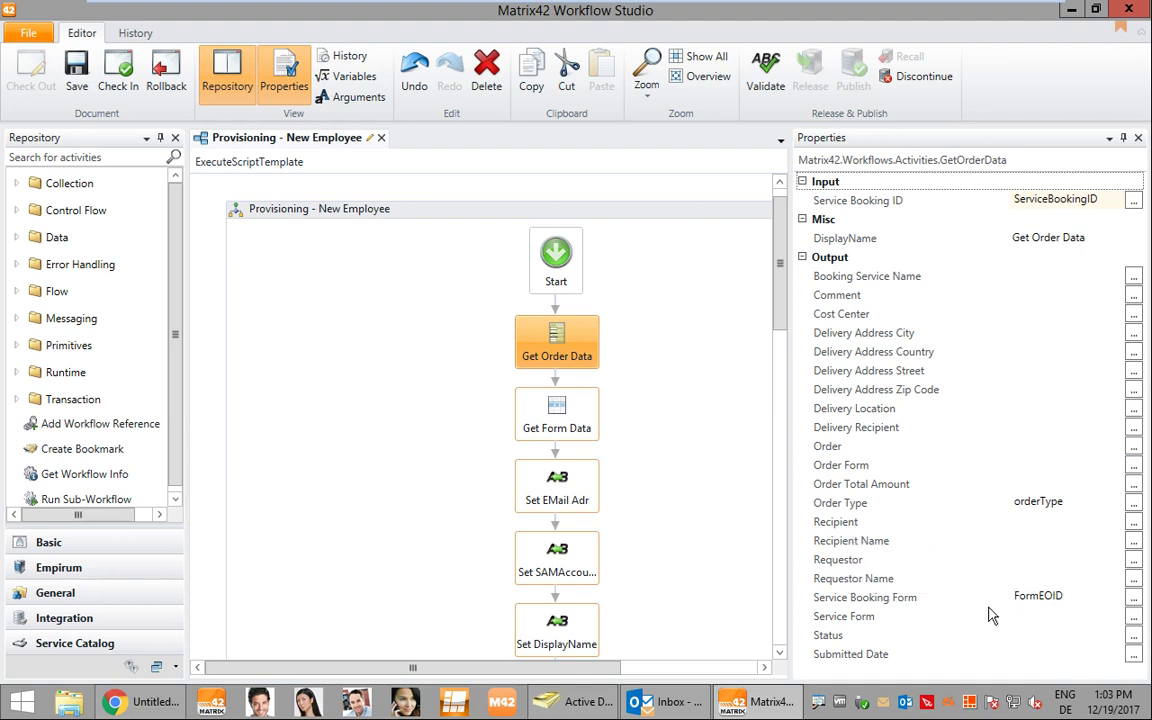
Check the Service Booking Form output of Get Order Data, and review the data definition, where expression and outputs of Get Form Data
click(928, 599)
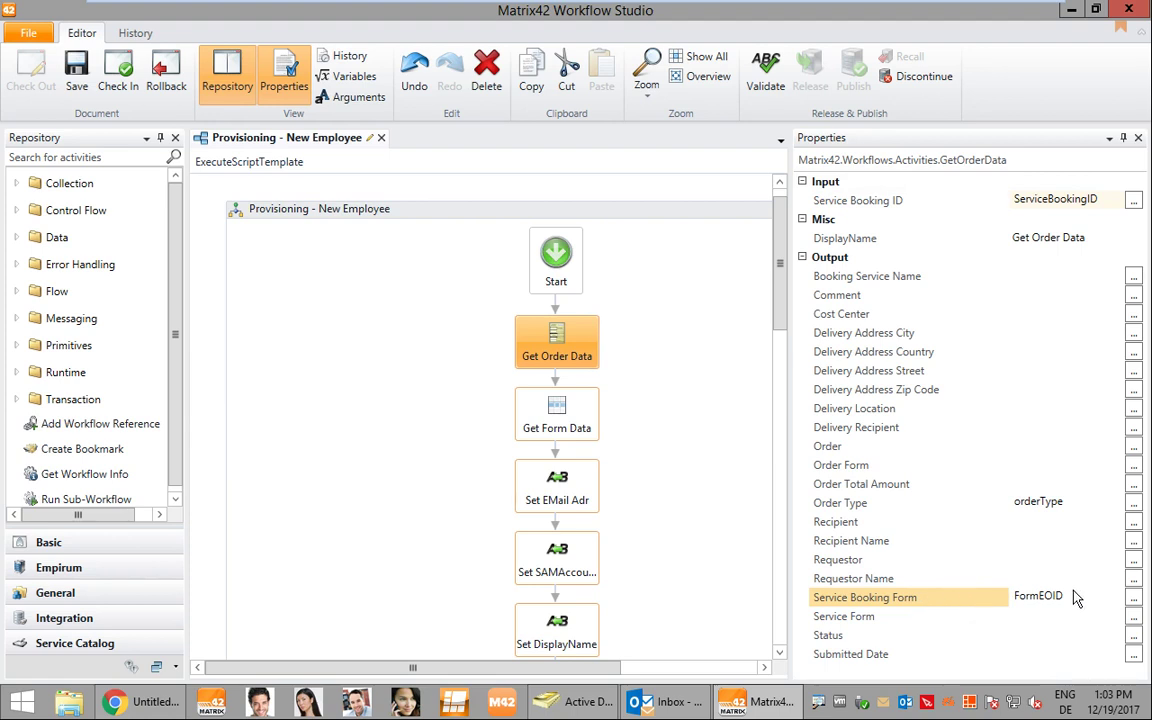
click(550, 415)
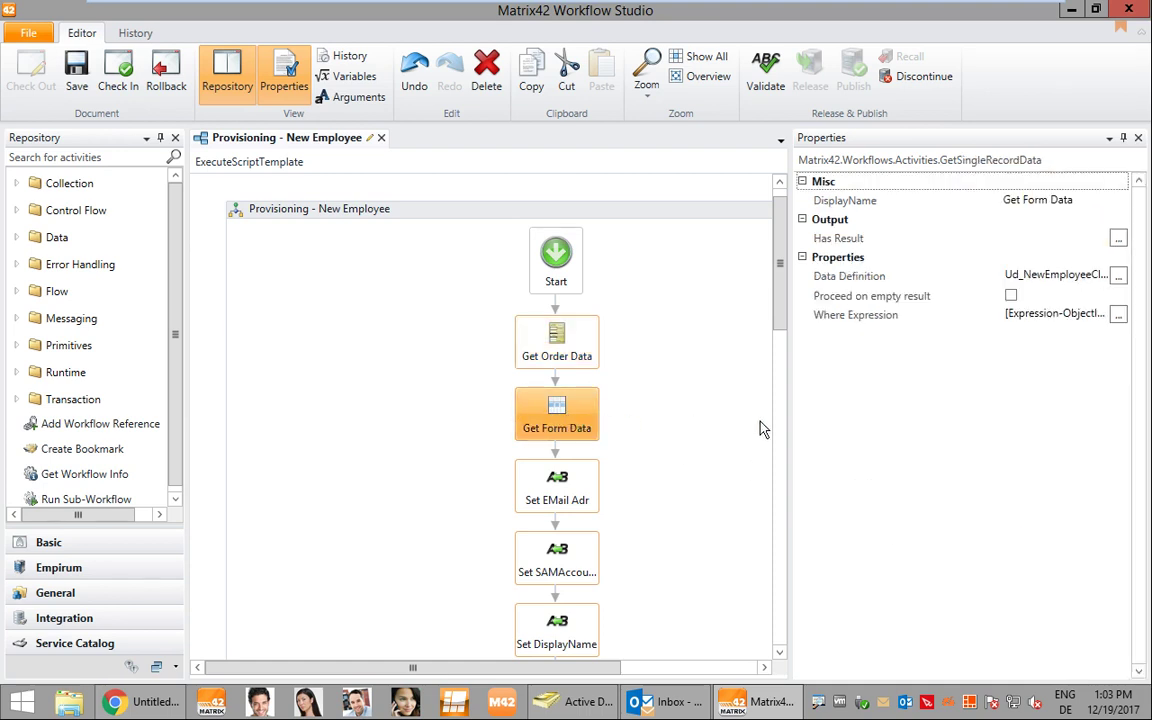
click(1118, 315)
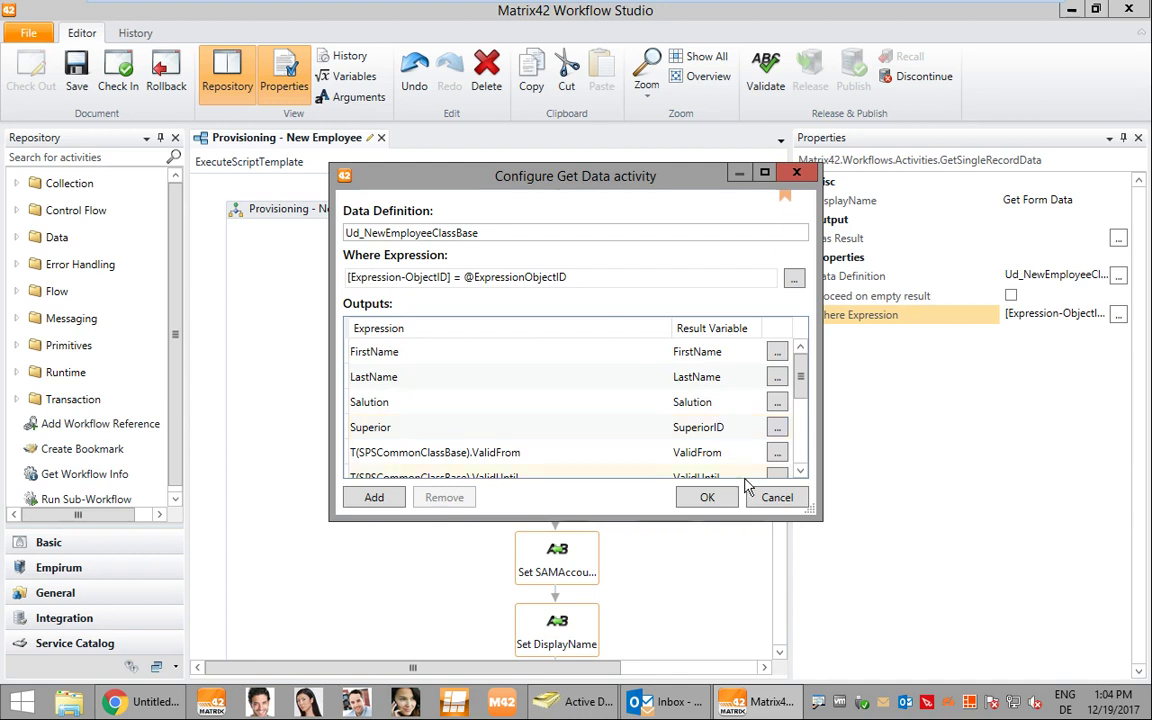
click(796, 173)
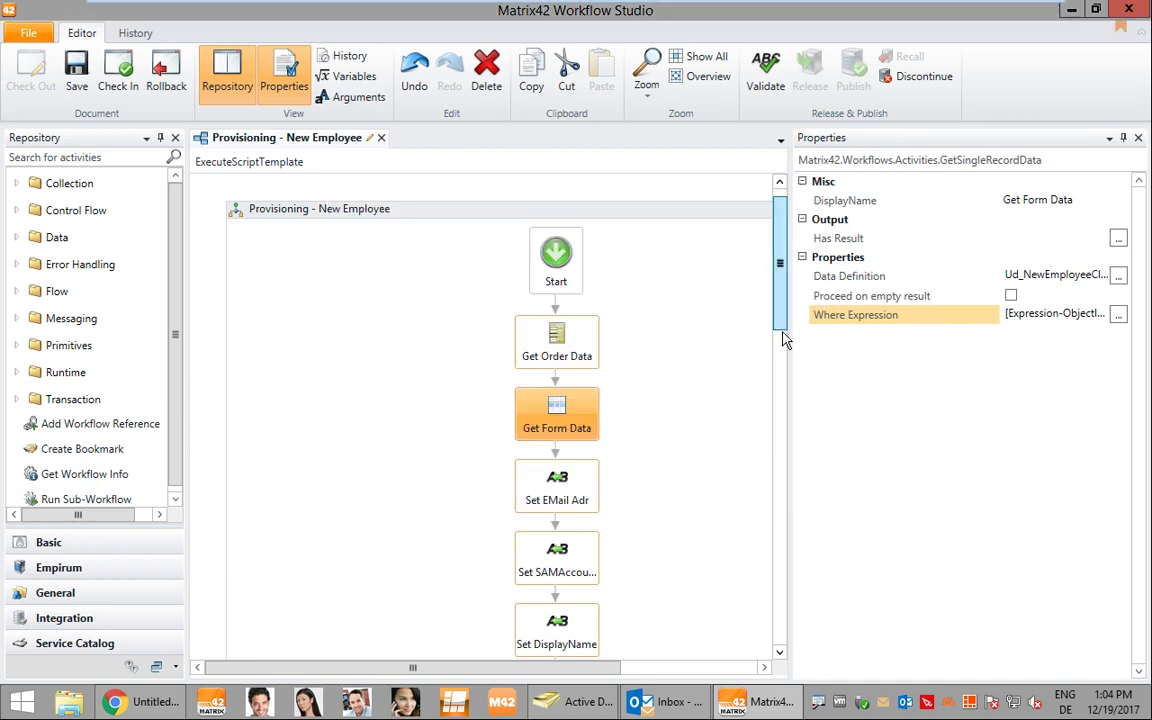
Inspect the value expressions of the Set EMail Adr and Set SAMAccountName activities without changing them
drag(787, 337, 789, 360)
click(568, 366)
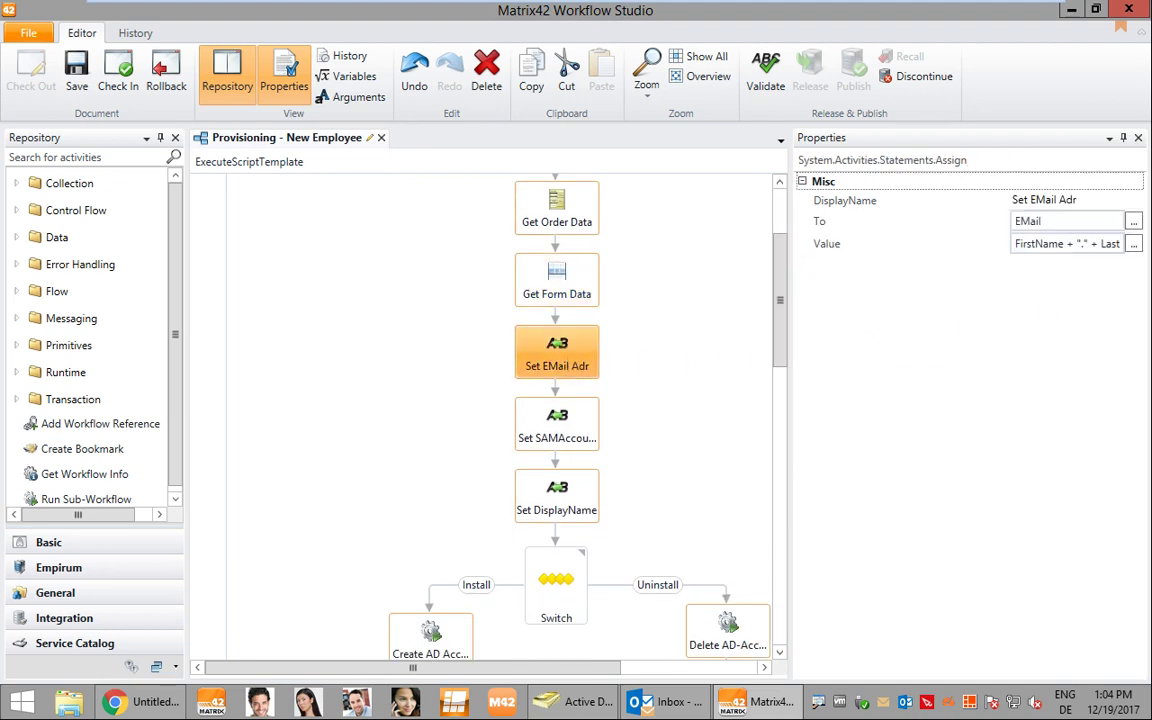
click(1133, 244)
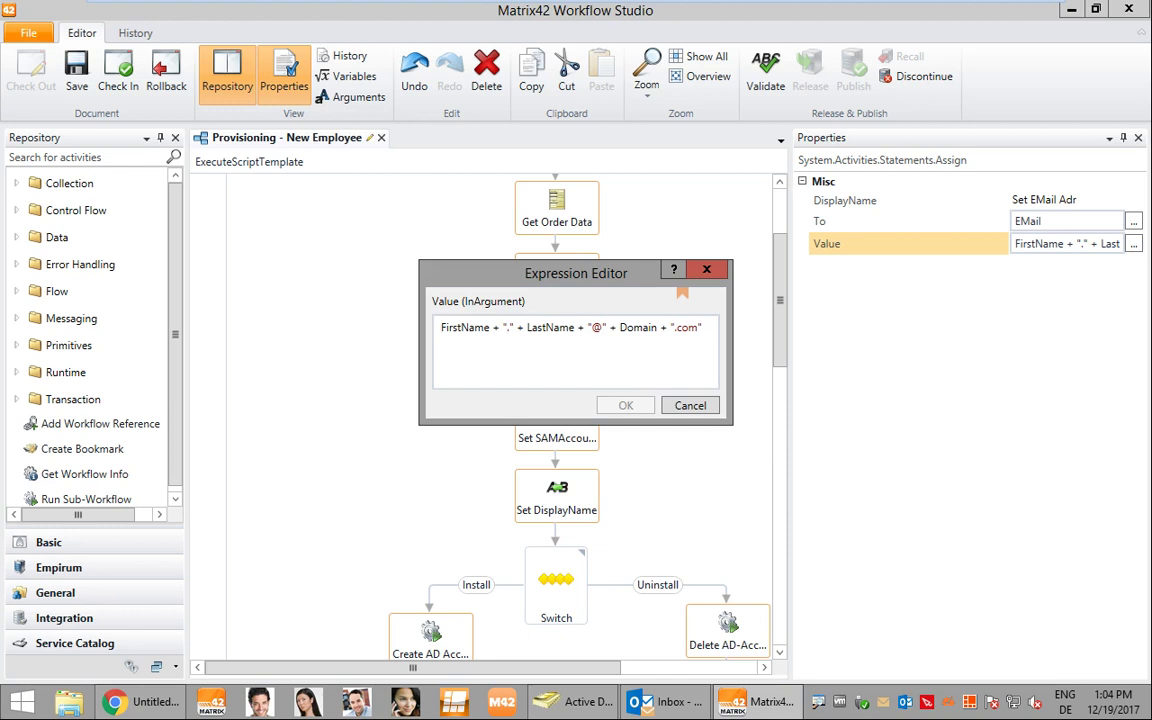
click(690, 405)
click(570, 420)
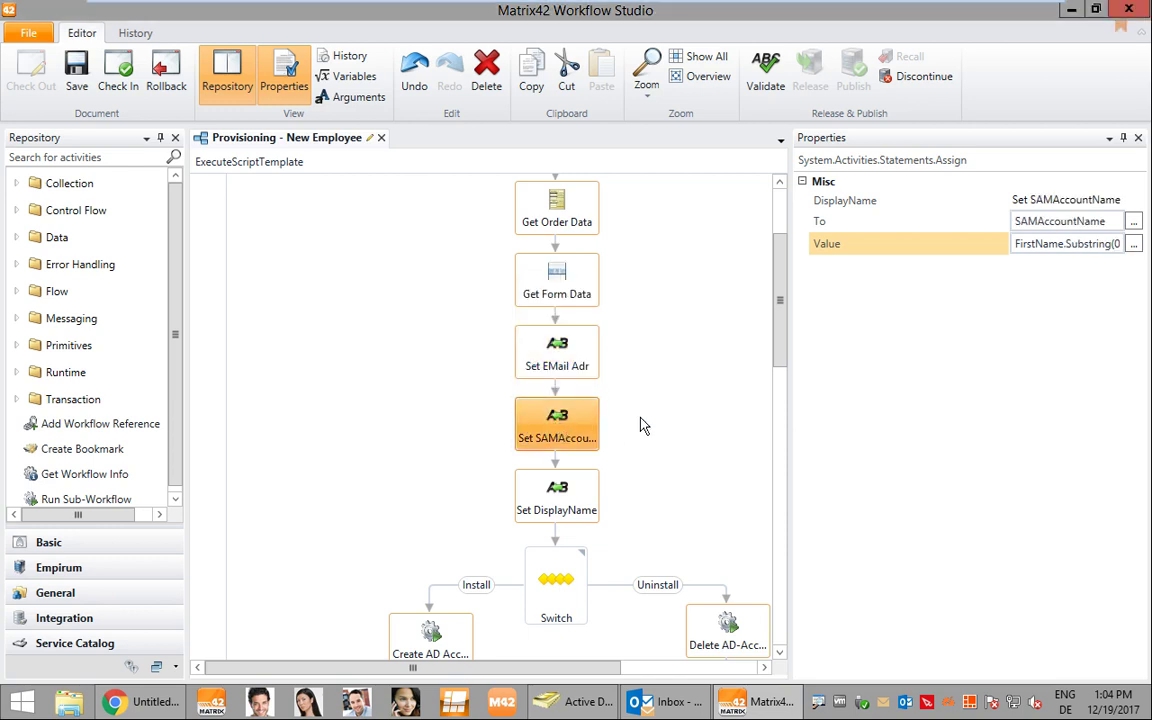
click(1133, 244)
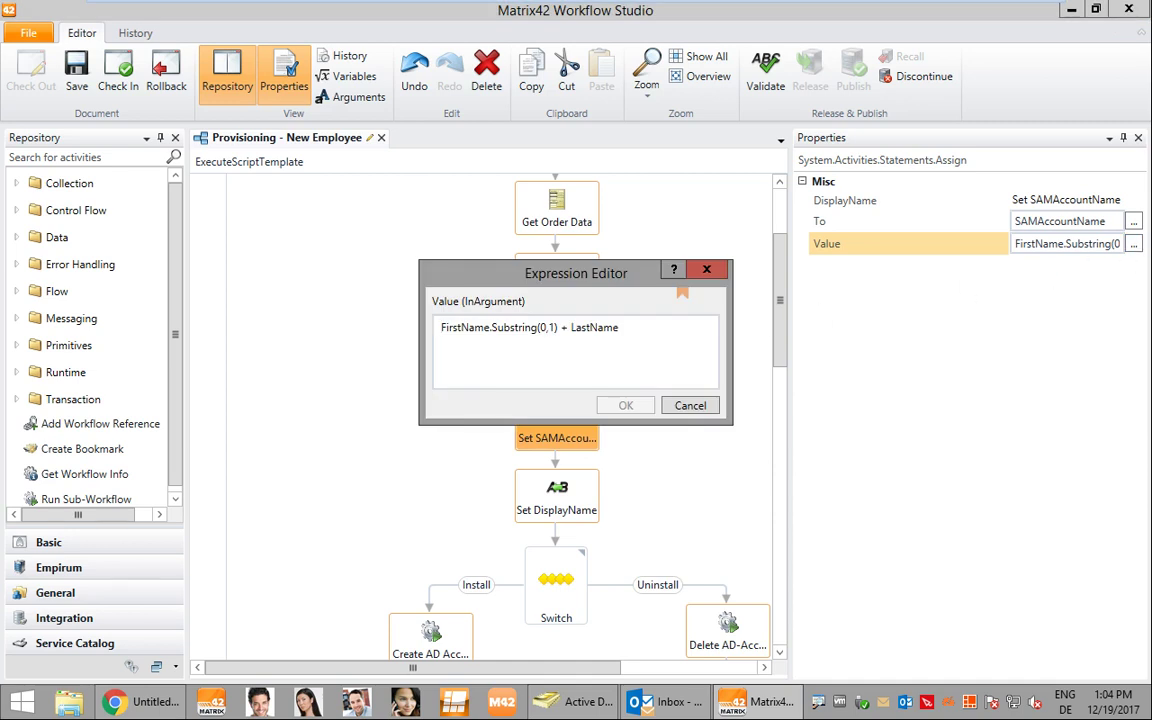
click(688, 406)
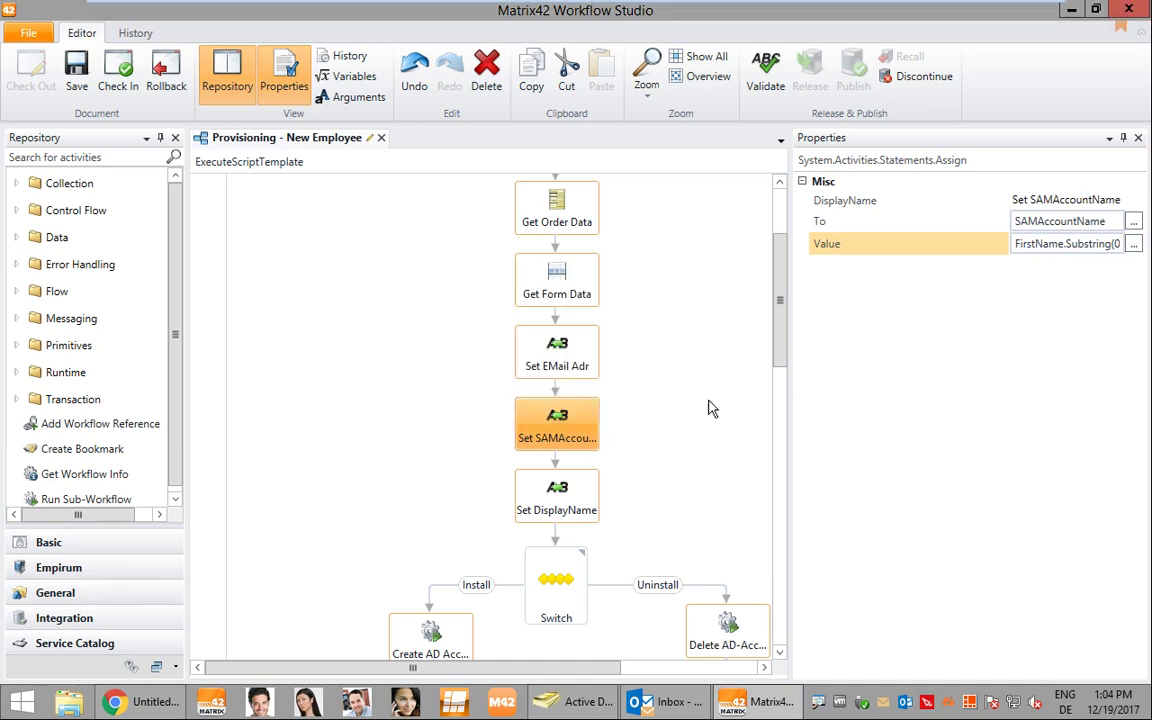
Examine the parameters and the New-ADUser line of the PowerShell script in the Create AD Account activity, leaving both unchanged
drag(775, 365, 840, 429)
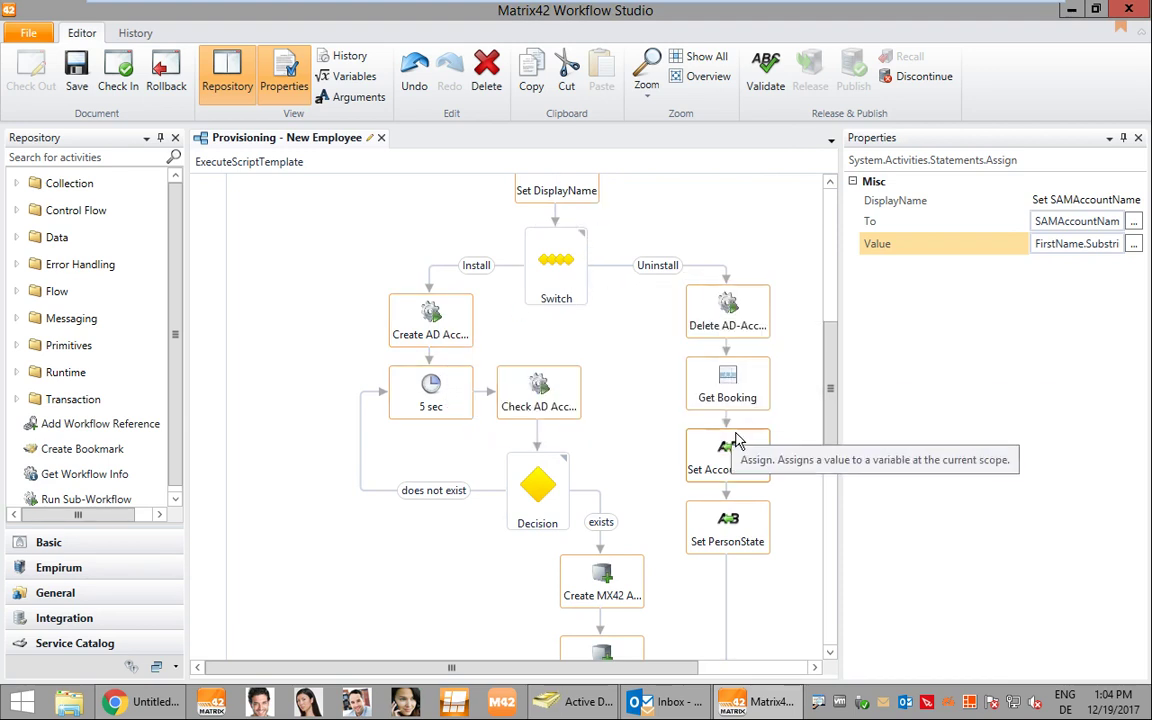
click(431, 318)
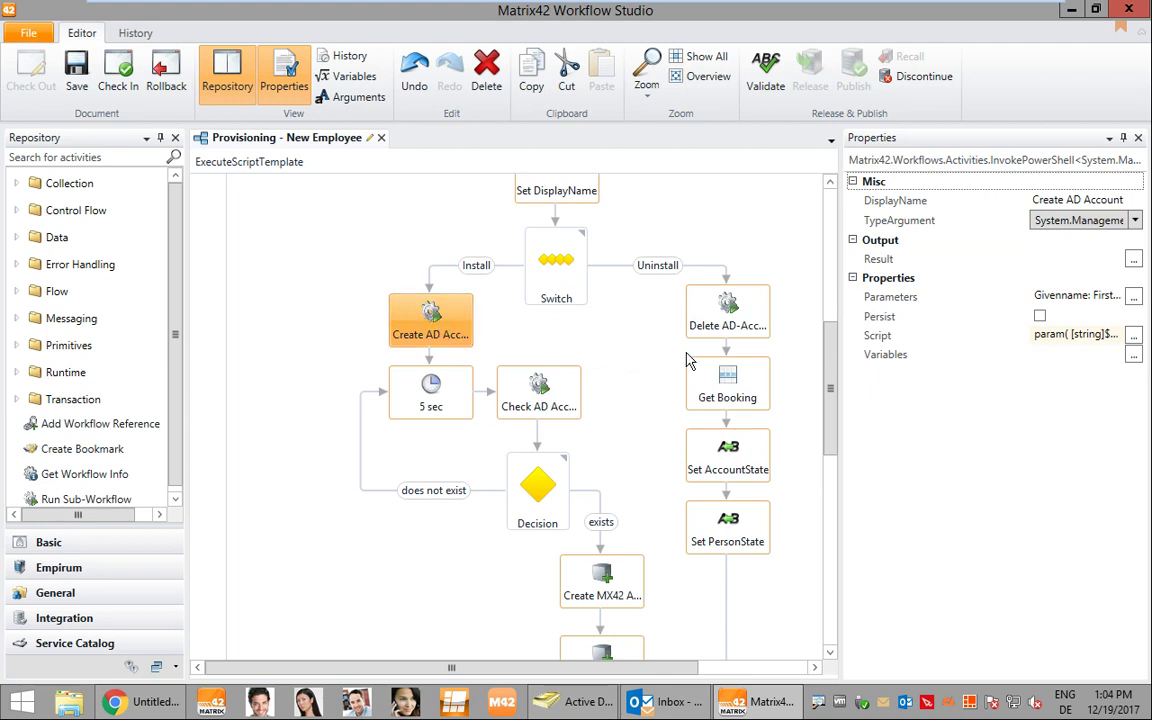
double_click(1066, 298)
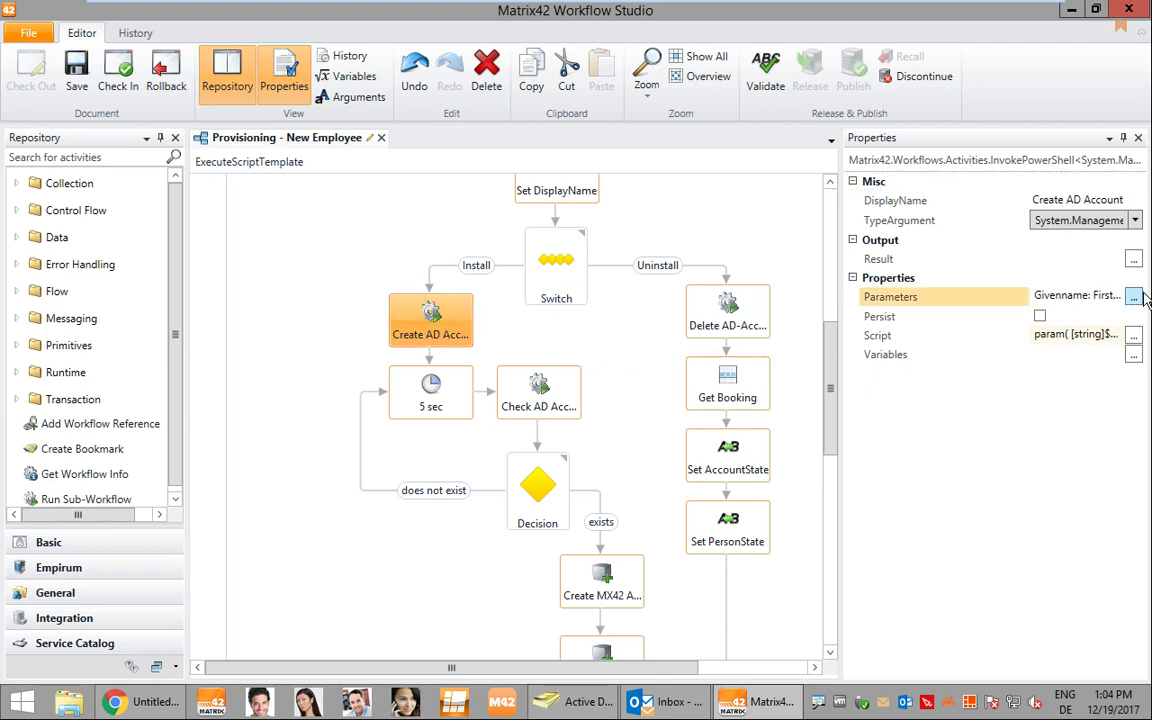
click(587, 362)
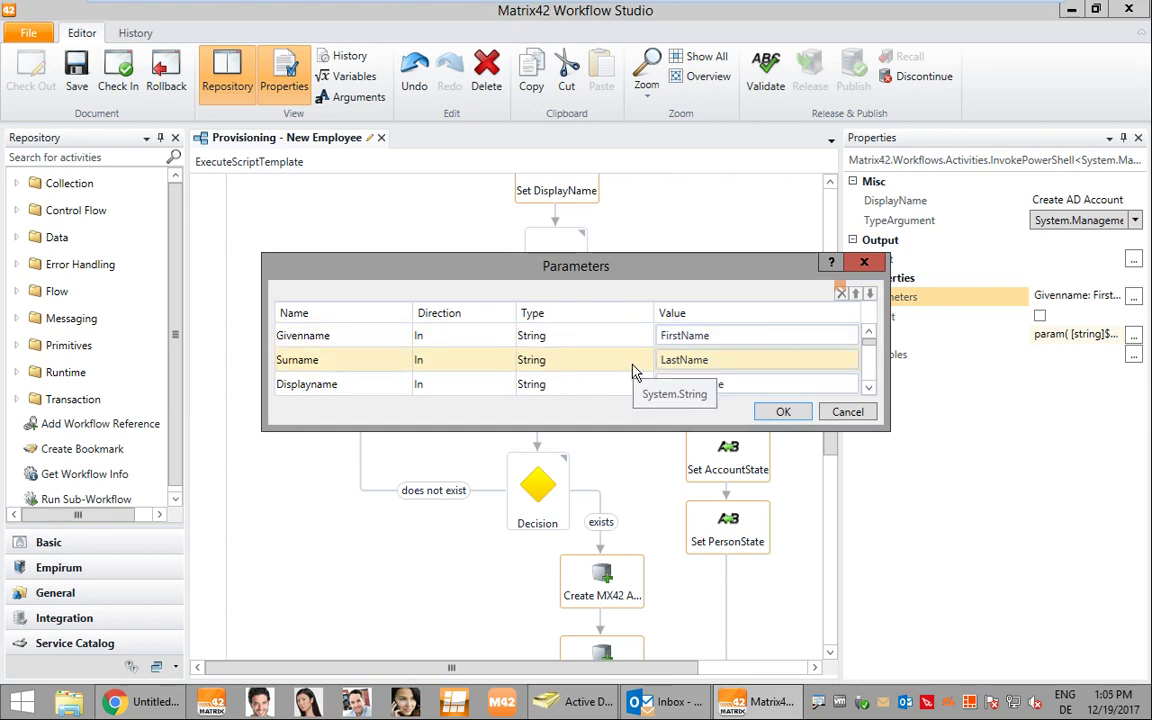
click(835, 411)
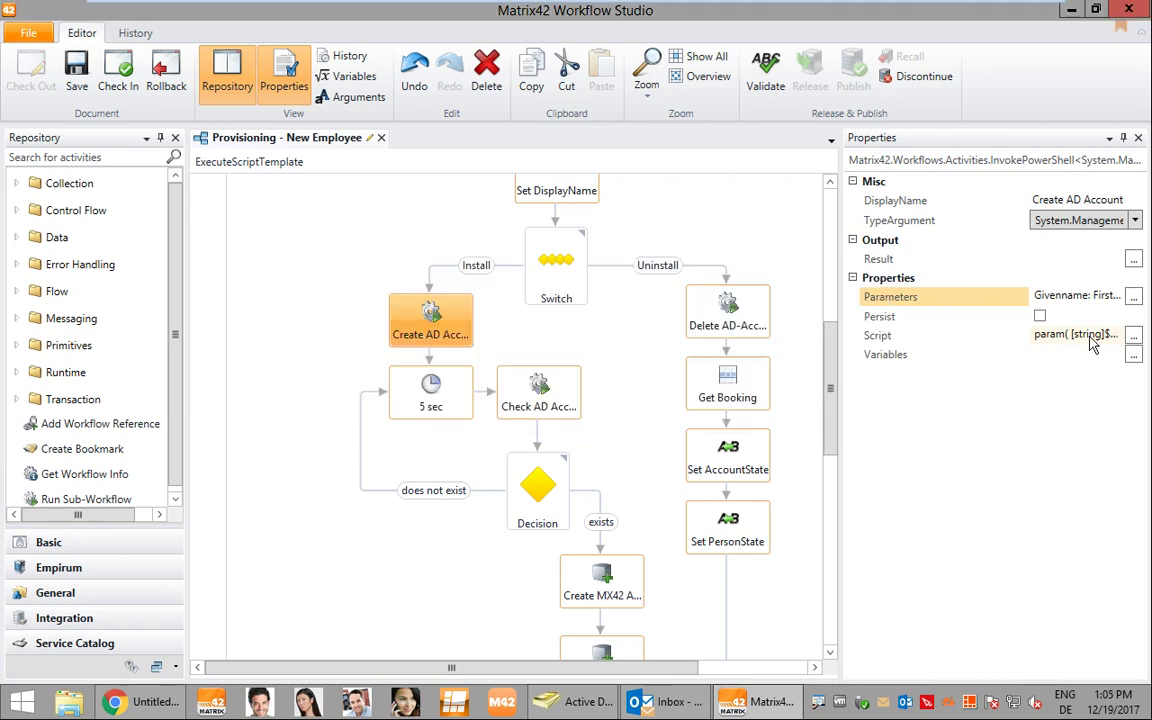
click(1133, 336)
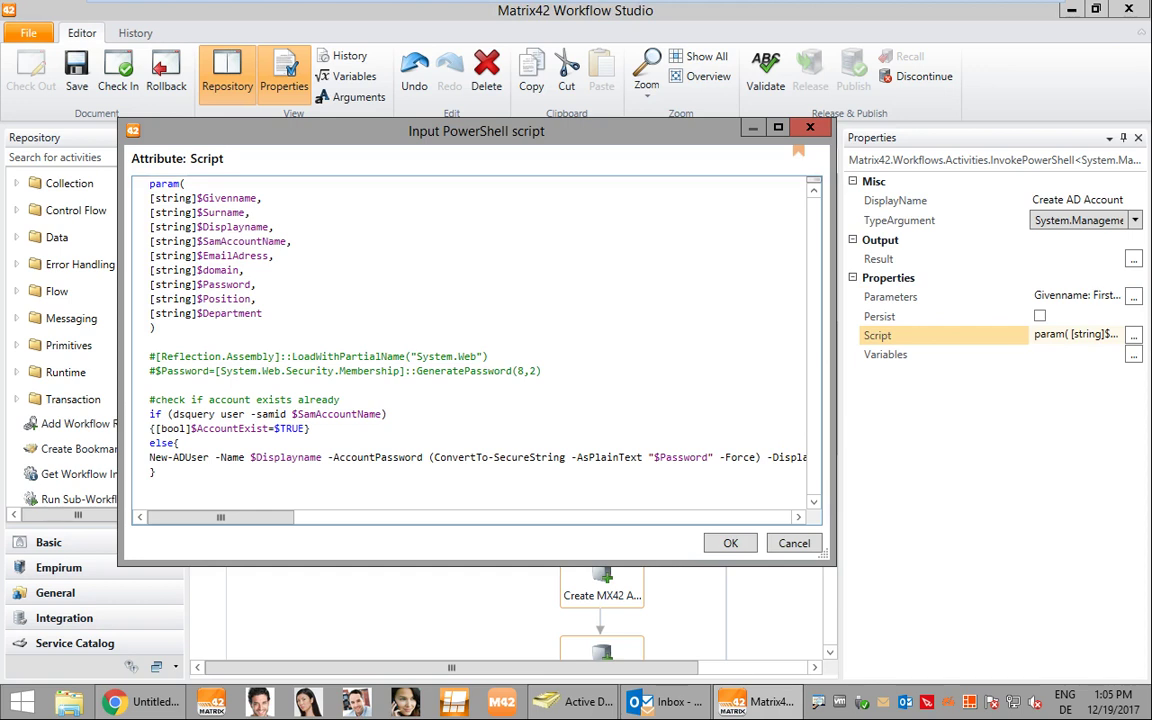
drag(363, 457, 142, 457)
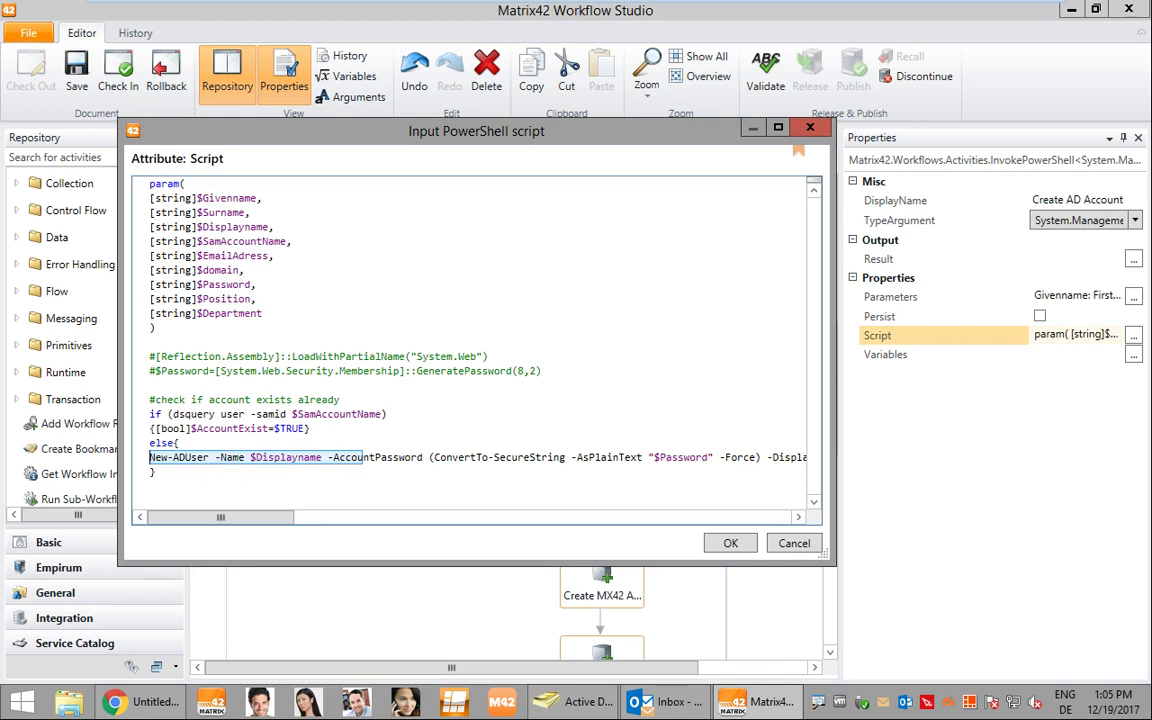
click(793, 544)
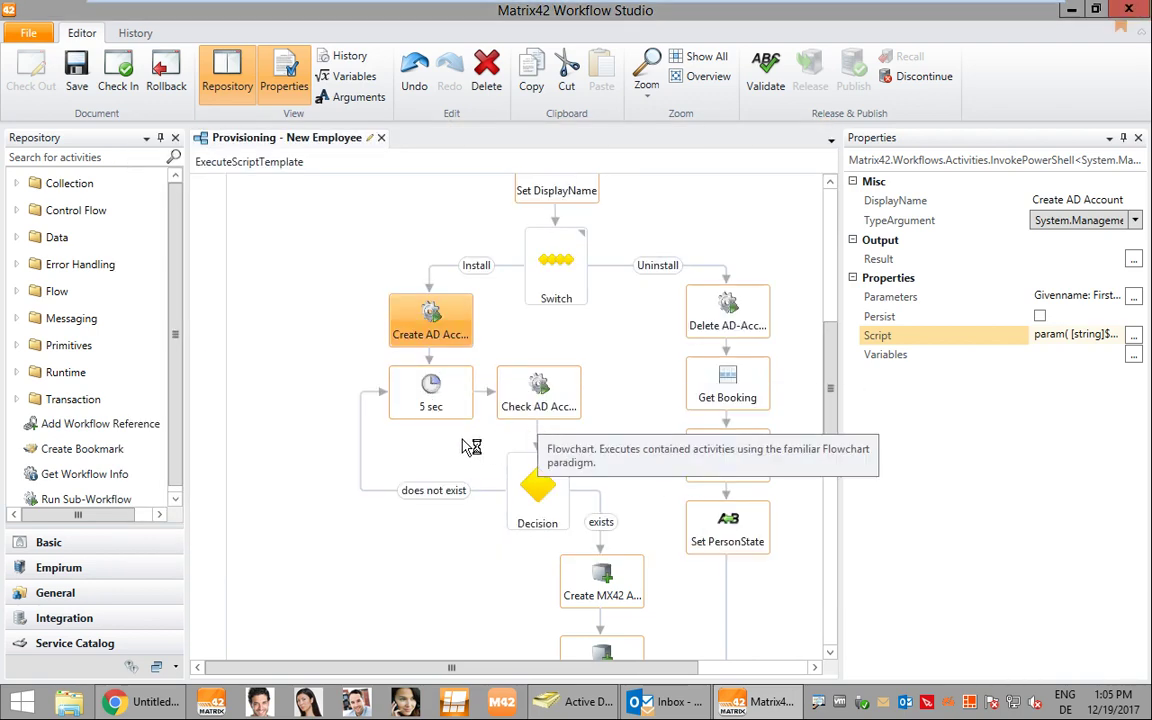
Review the message body of the Send E-Mail activity near the end of the workflow, leaving it unchanged
scroll(510, 478, down, 3)
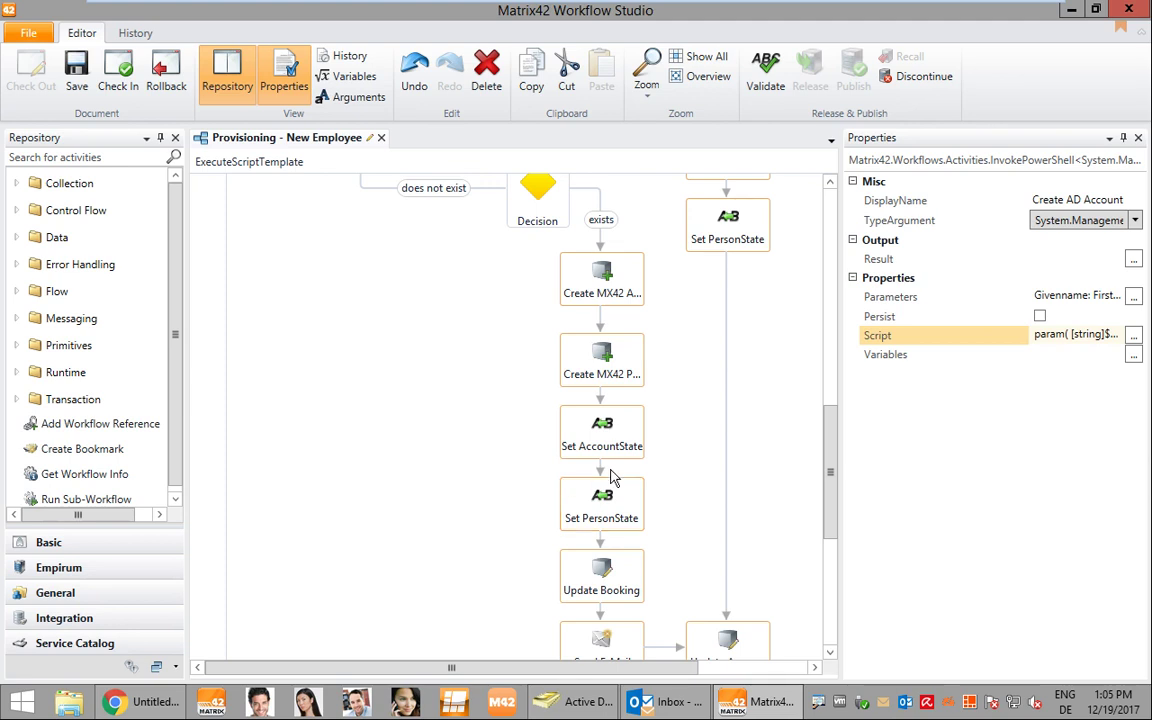
scroll(580, 490, down, 3)
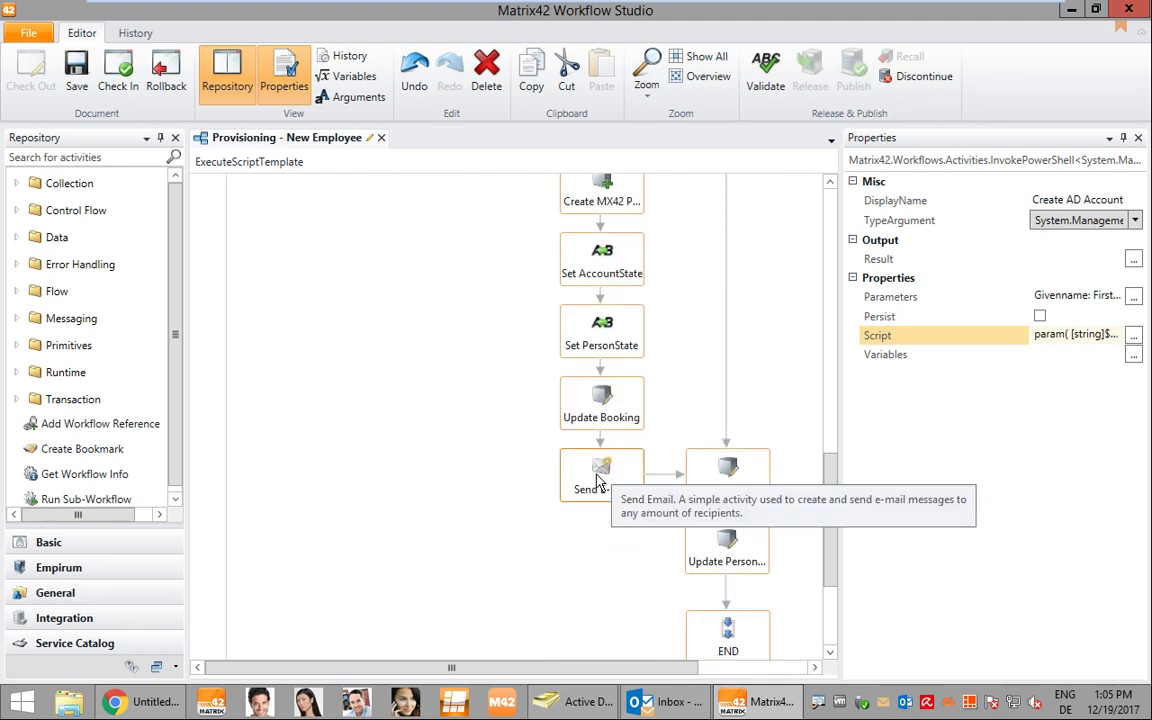
click(602, 478)
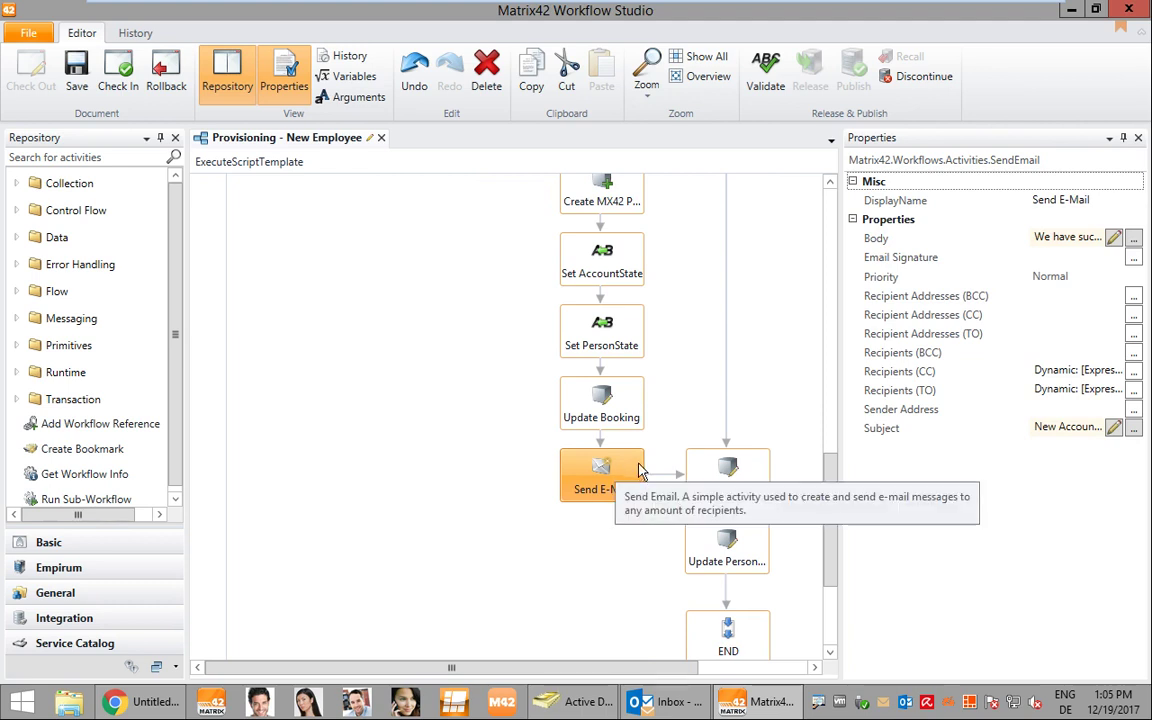
click(1113, 239)
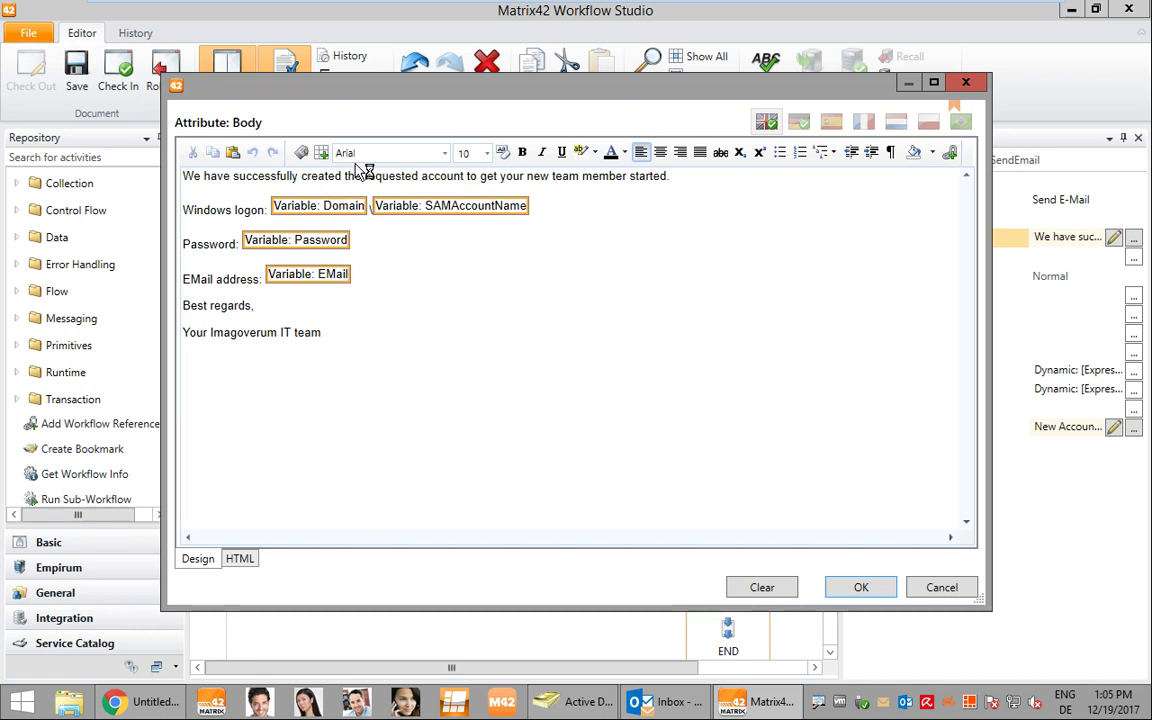
click(943, 594)
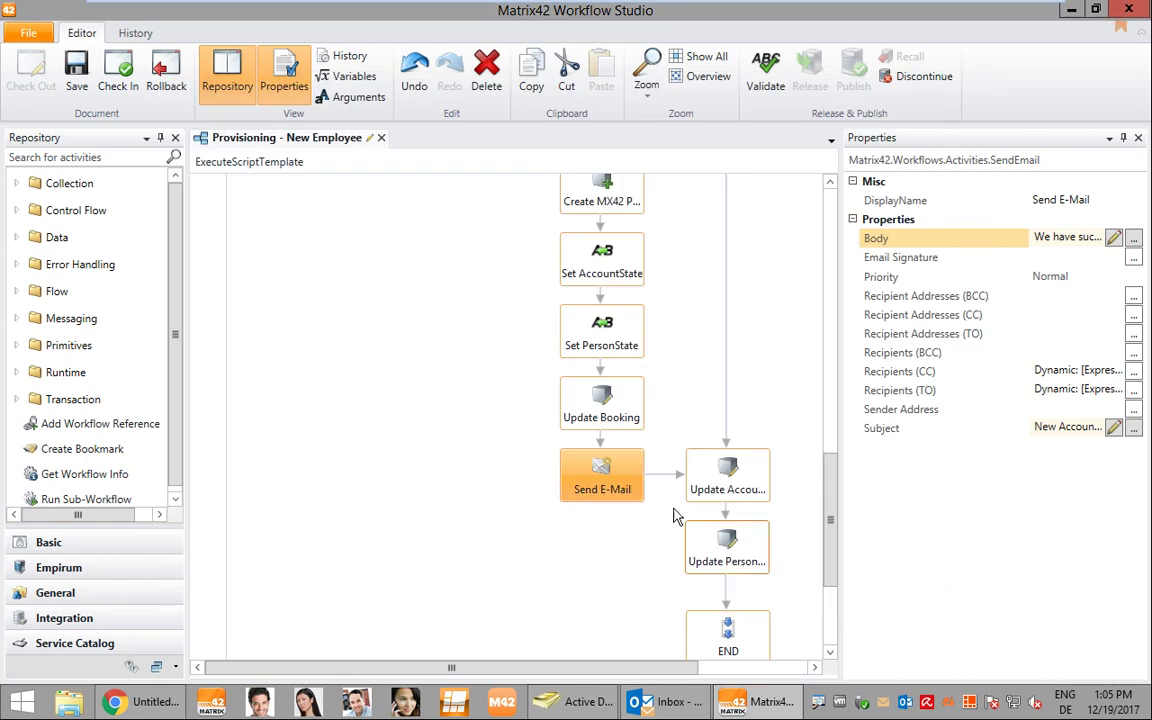
Move Send E-Mail away from the main column and insert a Create Task activity on the connection between Update Booking and Send E-Mail
drag(584, 506, 378, 608)
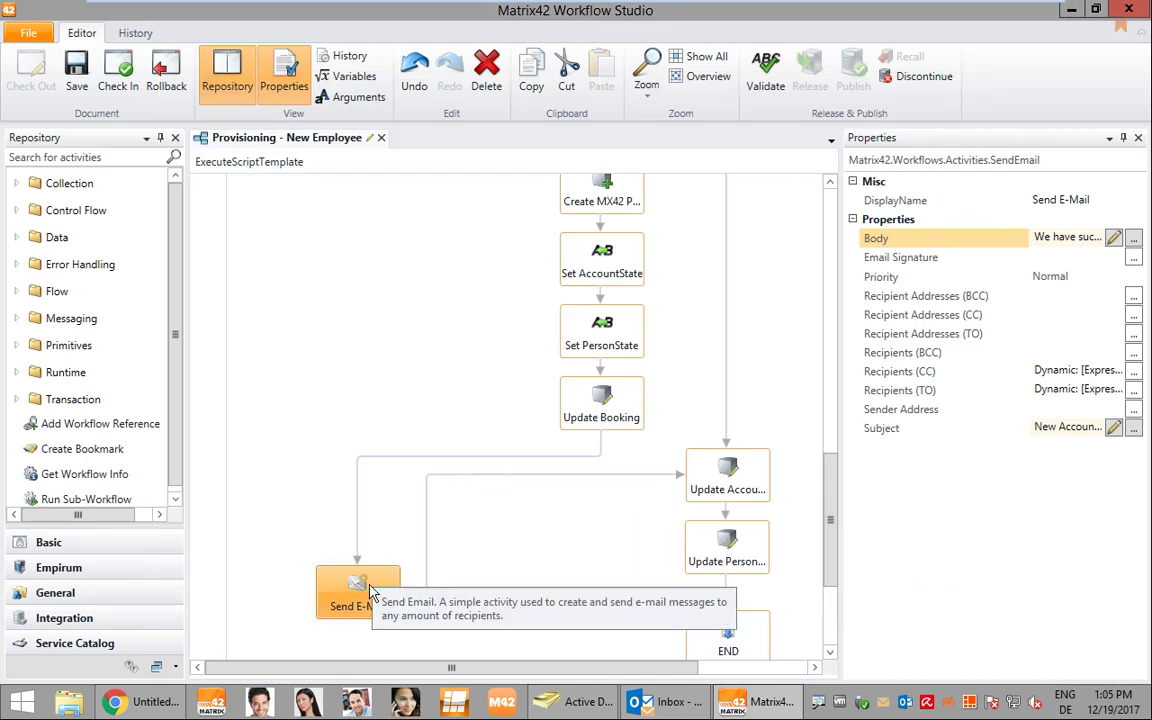
click(78, 157)
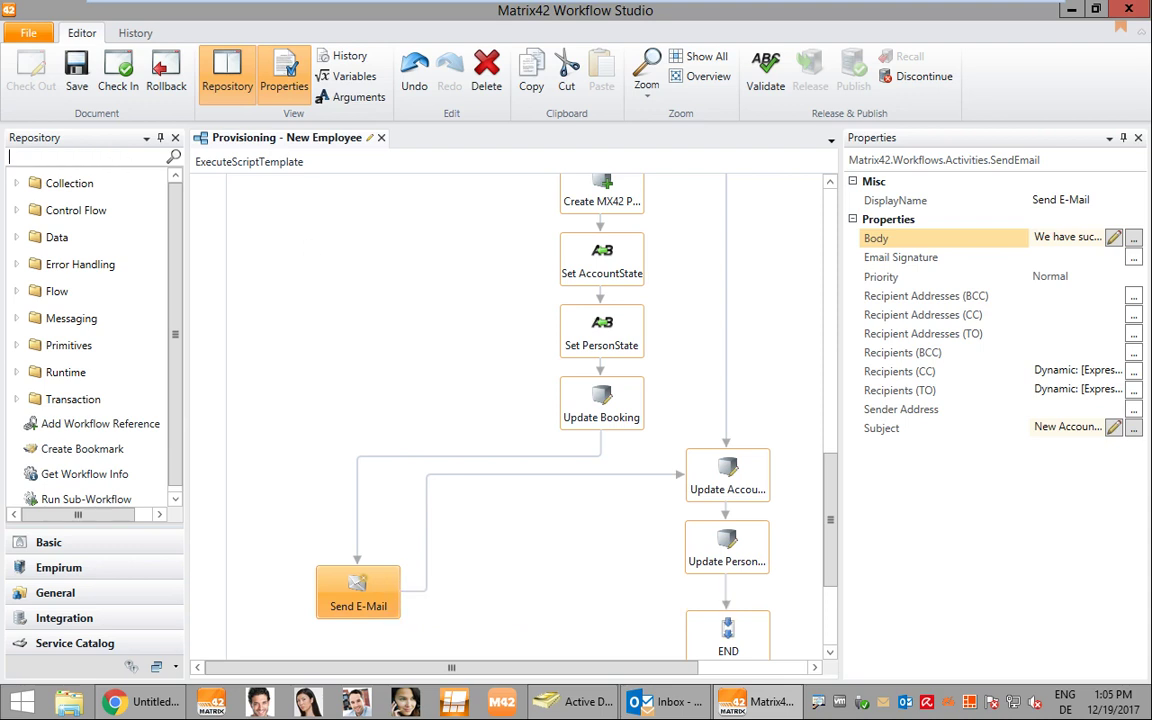
text(task)
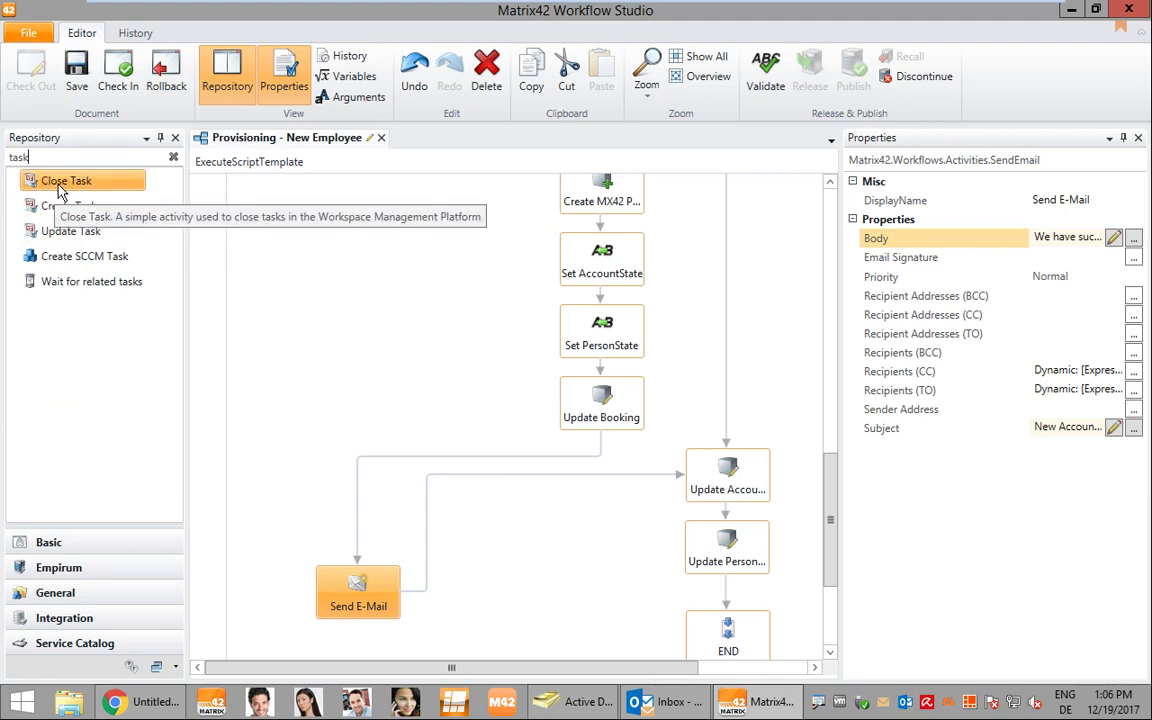
drag(62, 213, 366, 470)
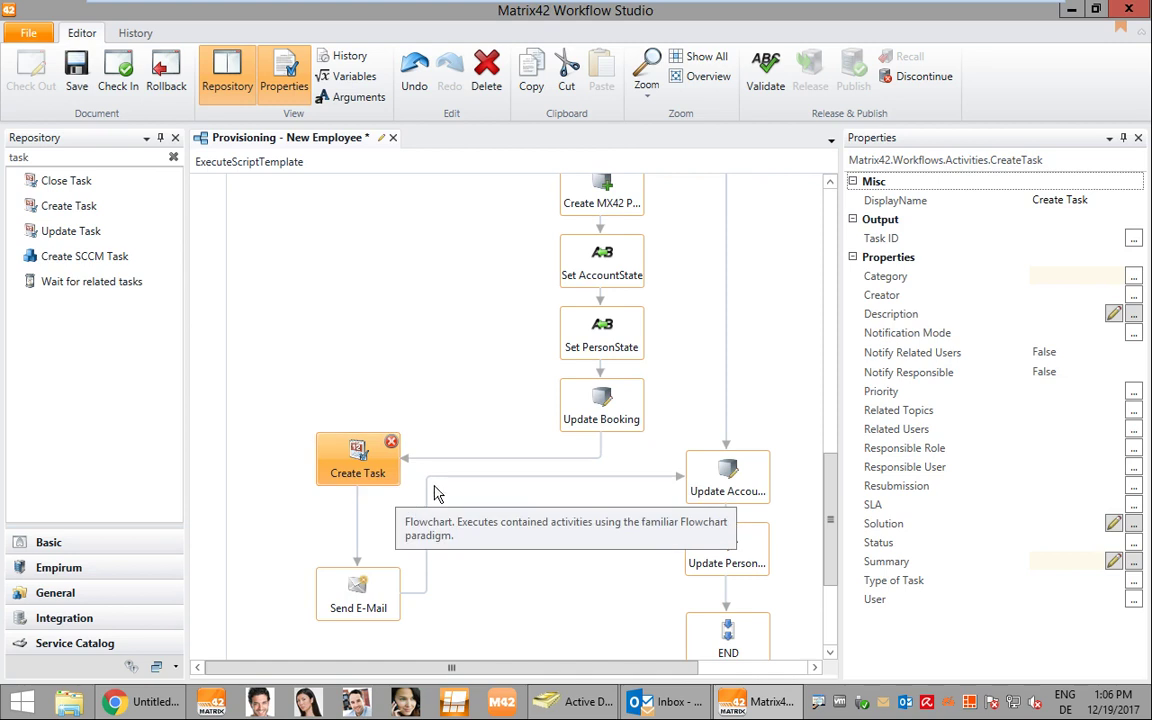
Reroute the connector from Send E-Mail to the account update activity, and place Send E-Mail further below Create Task
drag(432, 485, 645, 497)
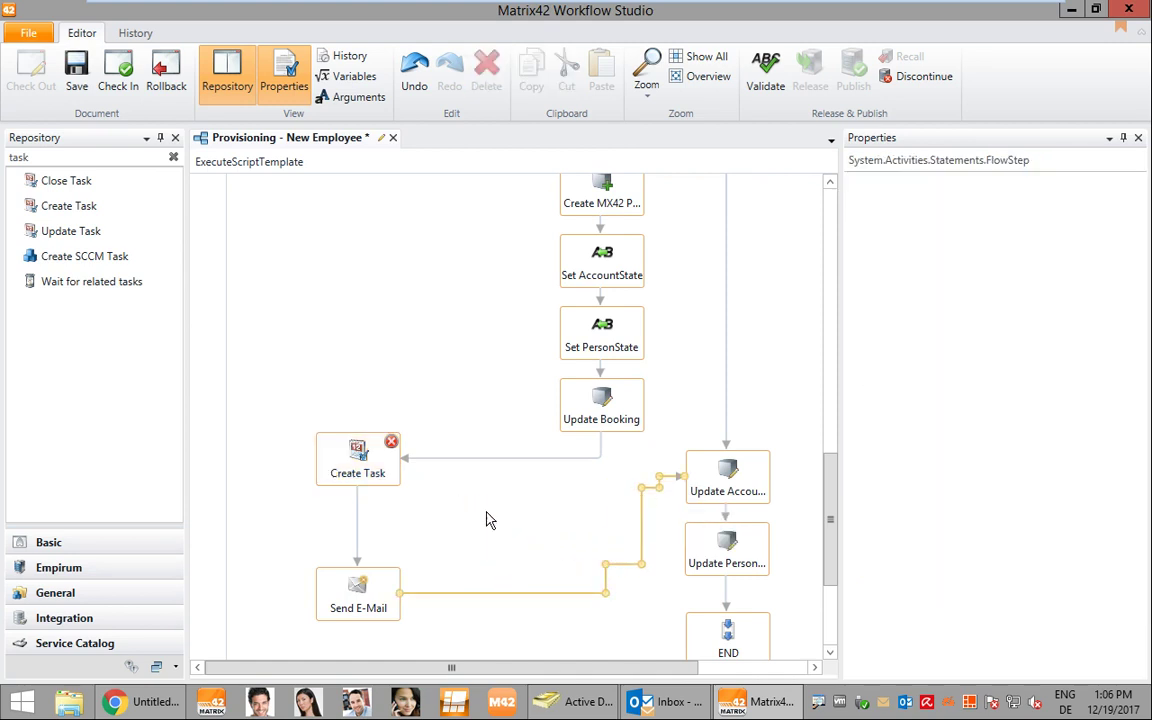
scroll(407, 574, down, 1)
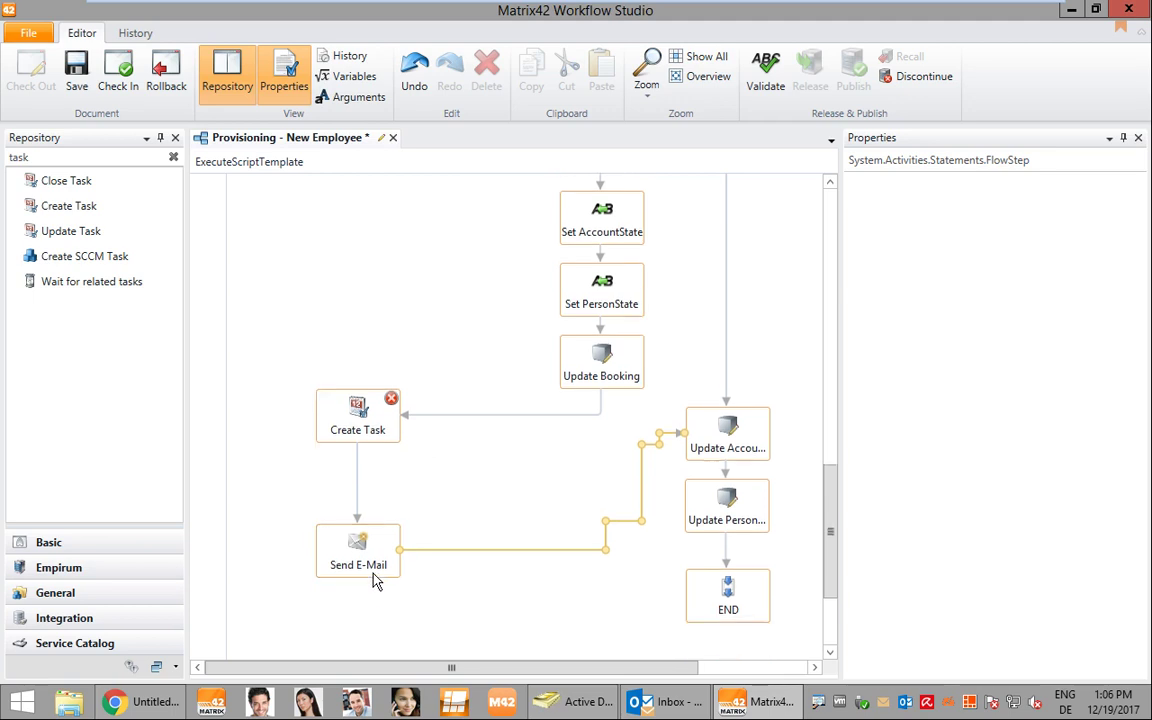
drag(372, 572, 371, 625)
Set the Create Task activity's summary to "Keycard for" followed by the FirstName and LastName variables
click(370, 442)
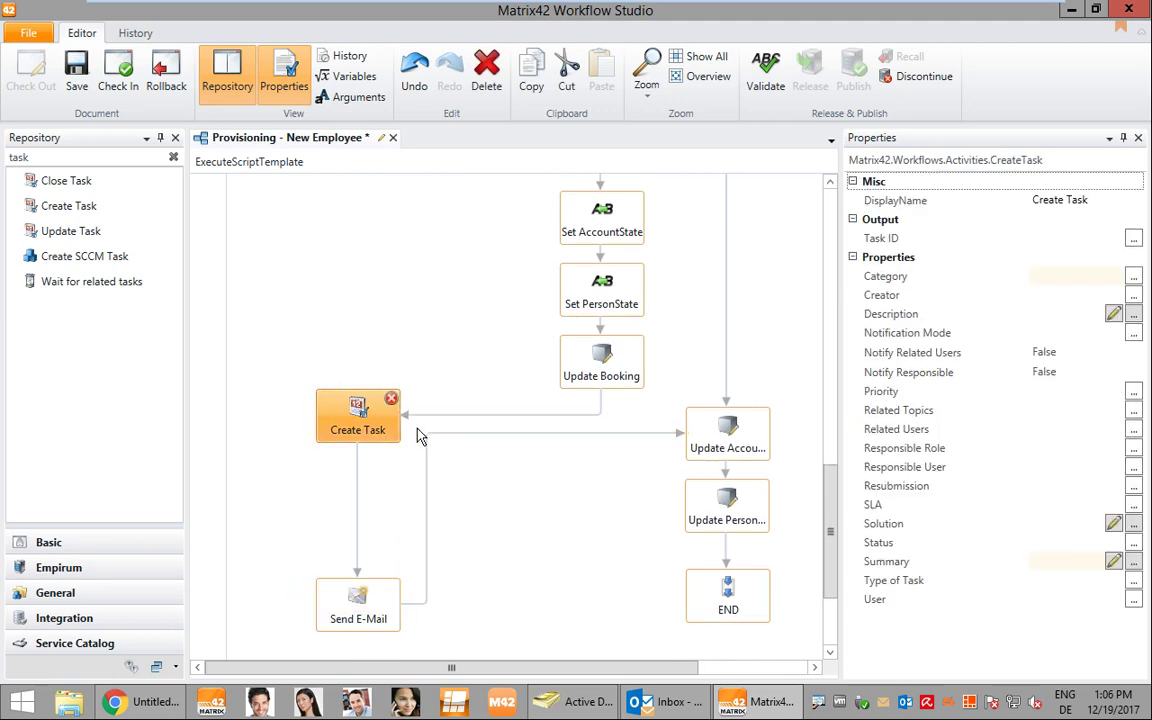
mouse_move(388, 404)
click(1113, 561)
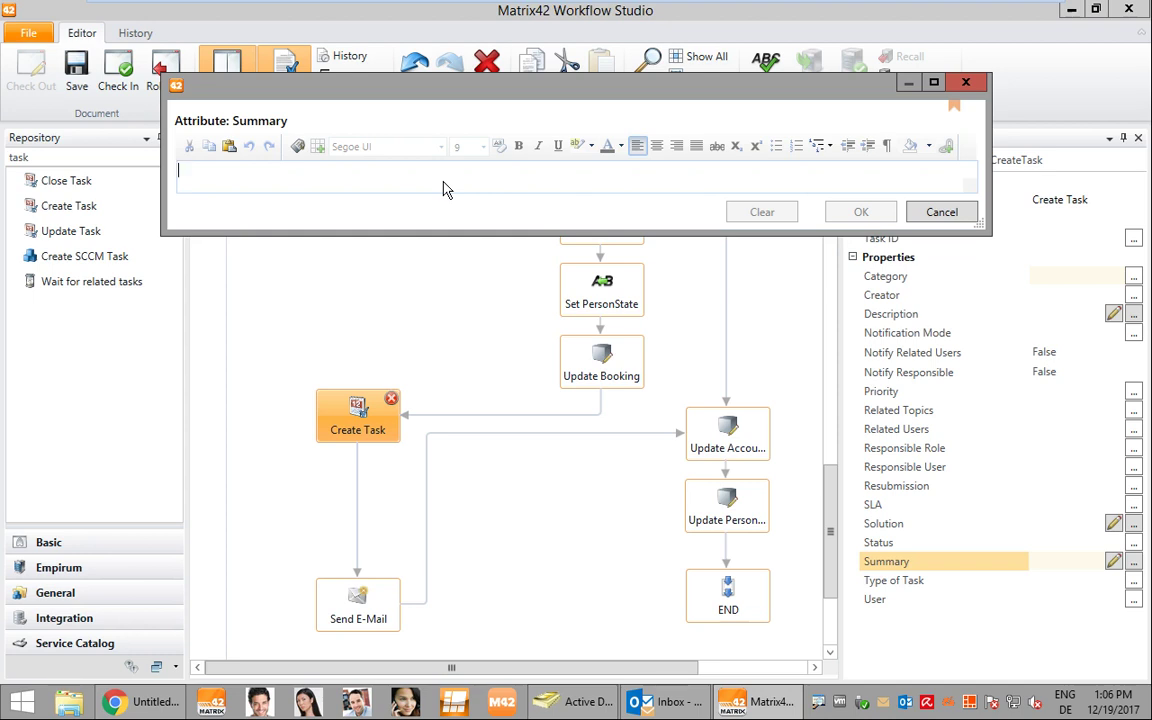
text(Keyca)
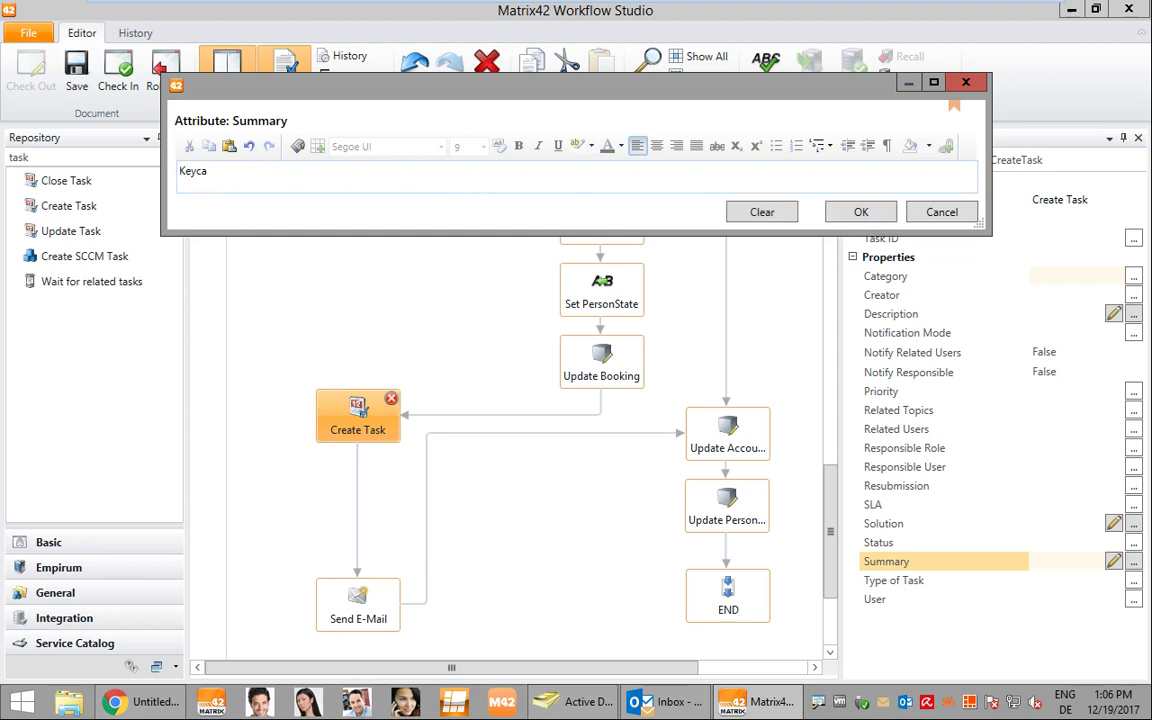
text(rd for)
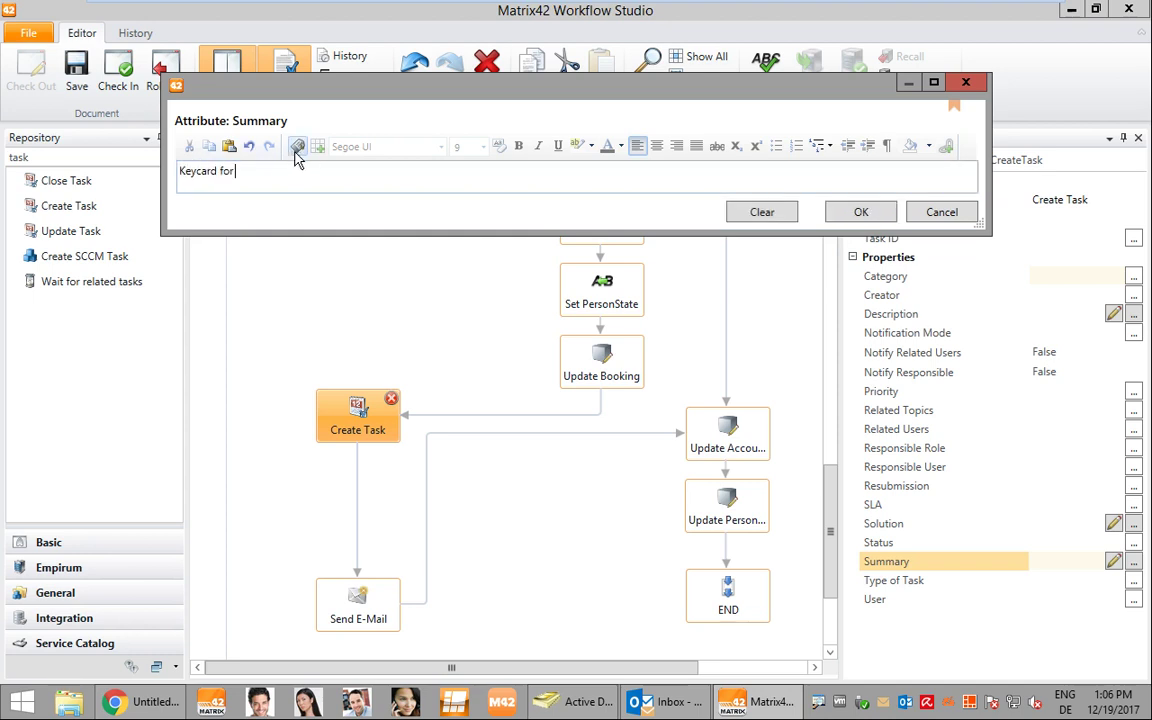
click(297, 146)
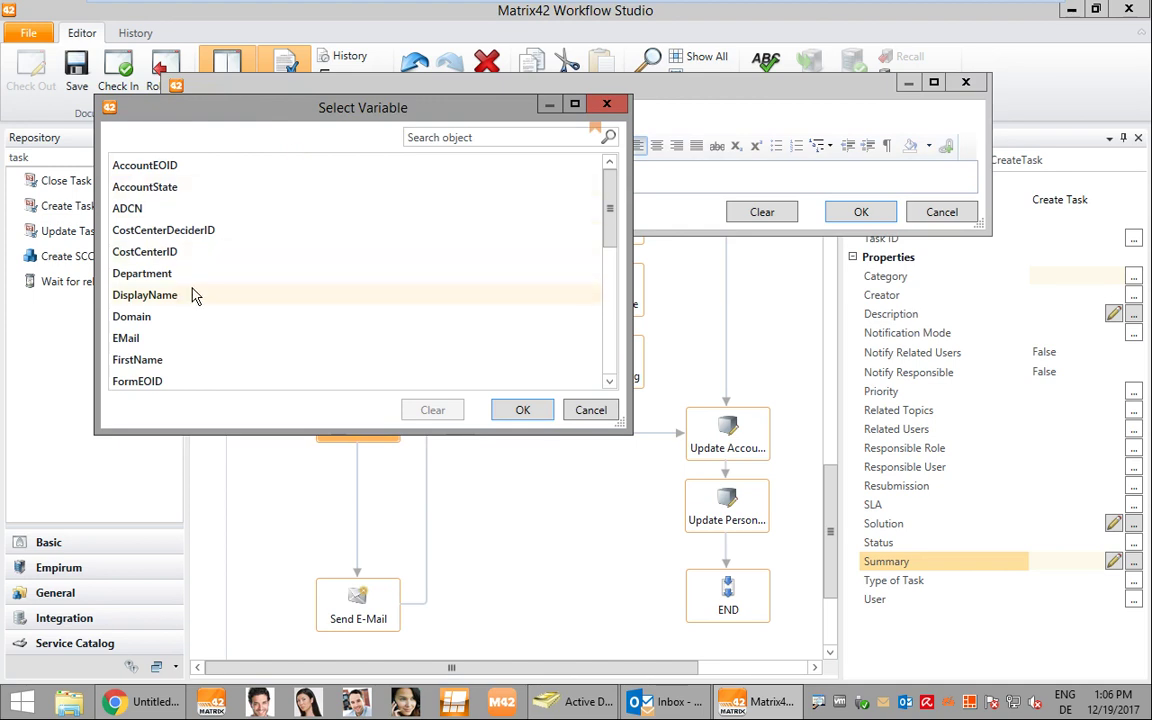
scroll(190, 300, down, 1)
double_click(150, 298)
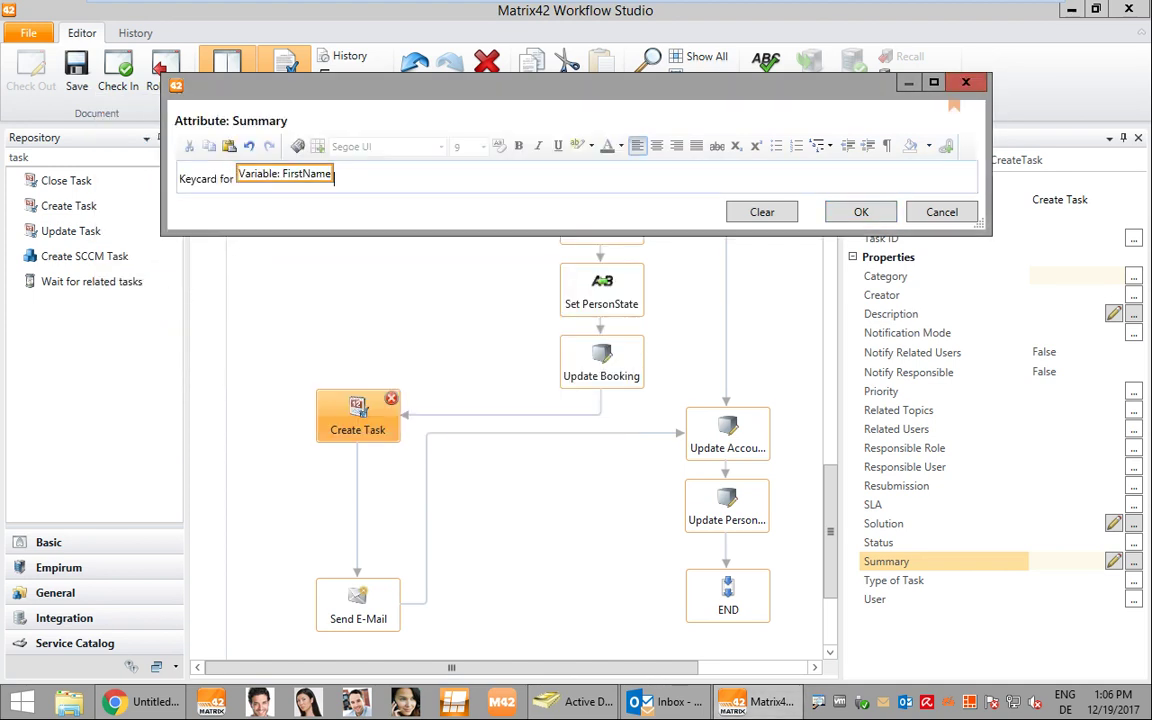
click(297, 146)
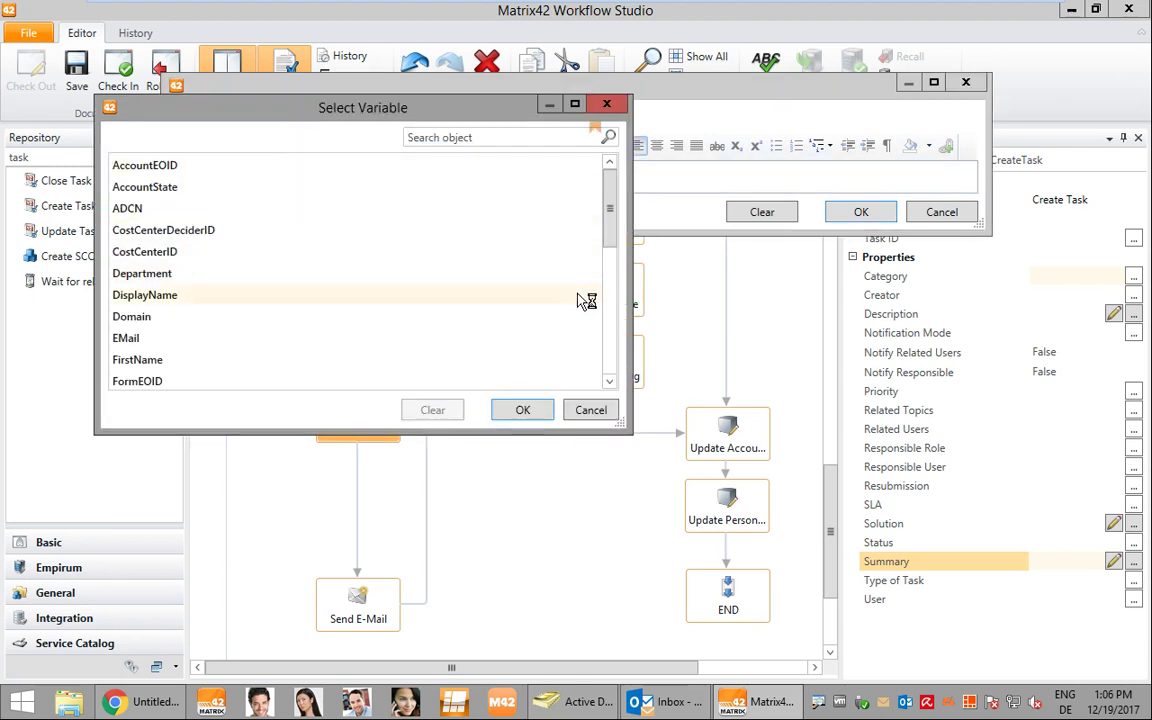
click(612, 303)
double_click(140, 187)
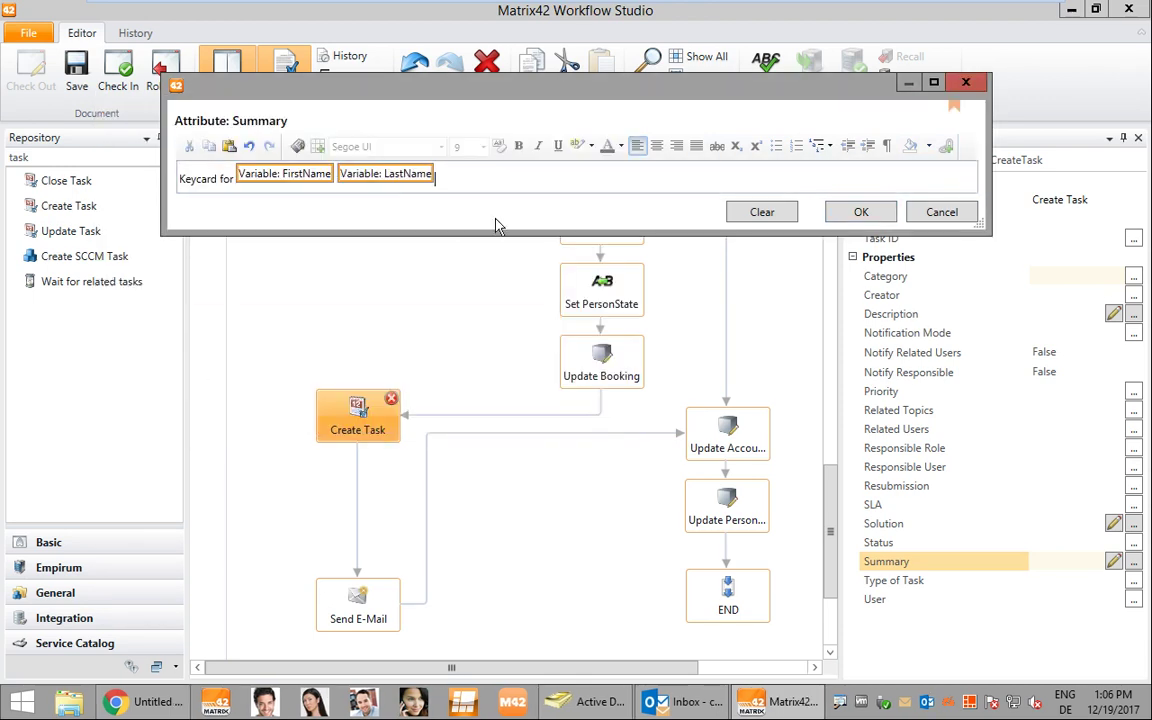
click(857, 213)
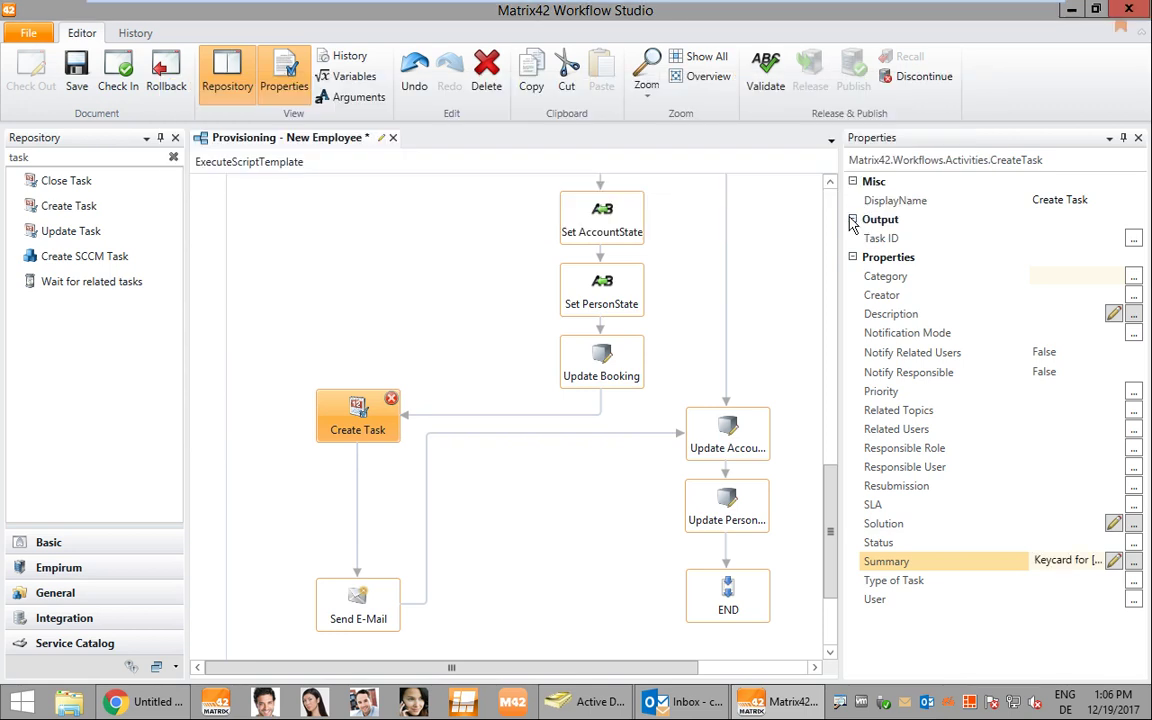
Set the Create Task description to "Please create keycard for new employee" followed by the FirstName and LastName variables
click(1113, 314)
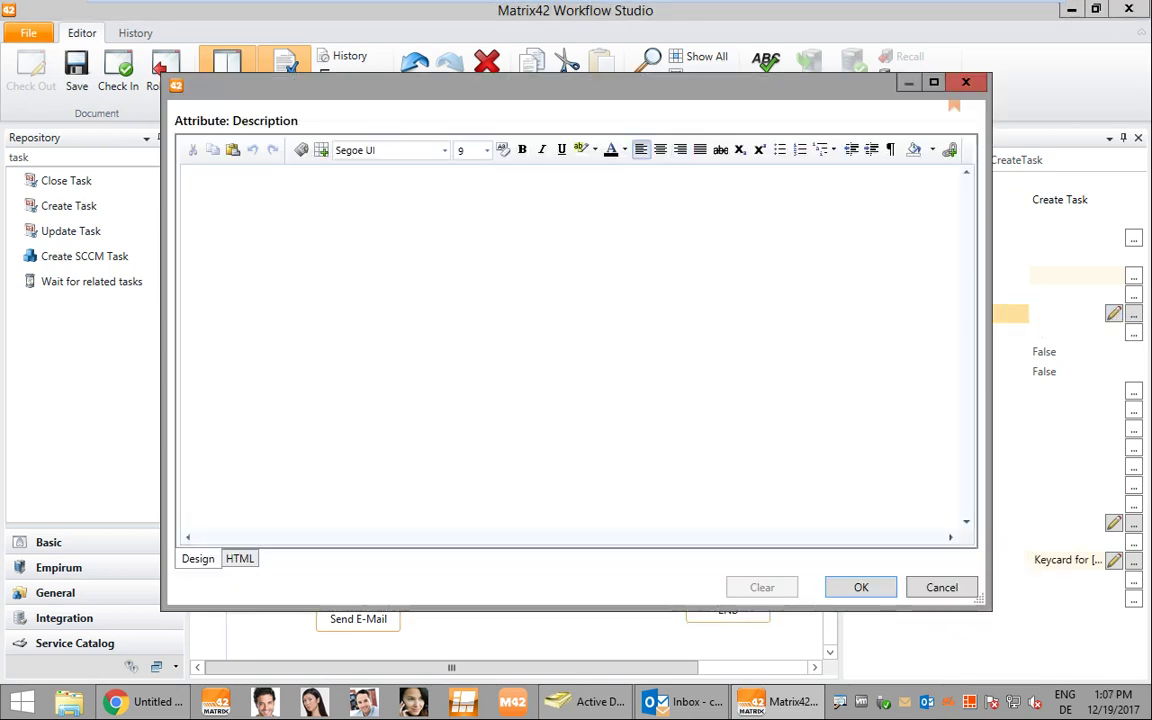
text(Please )
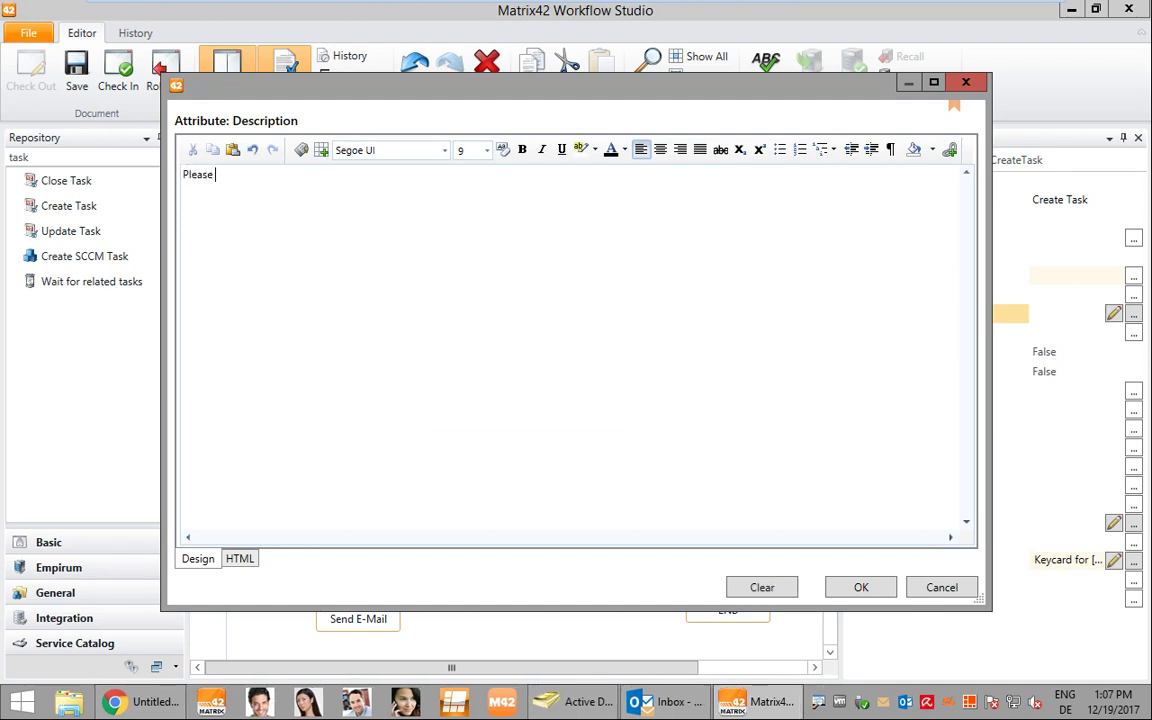
text(create keycard for new employee)
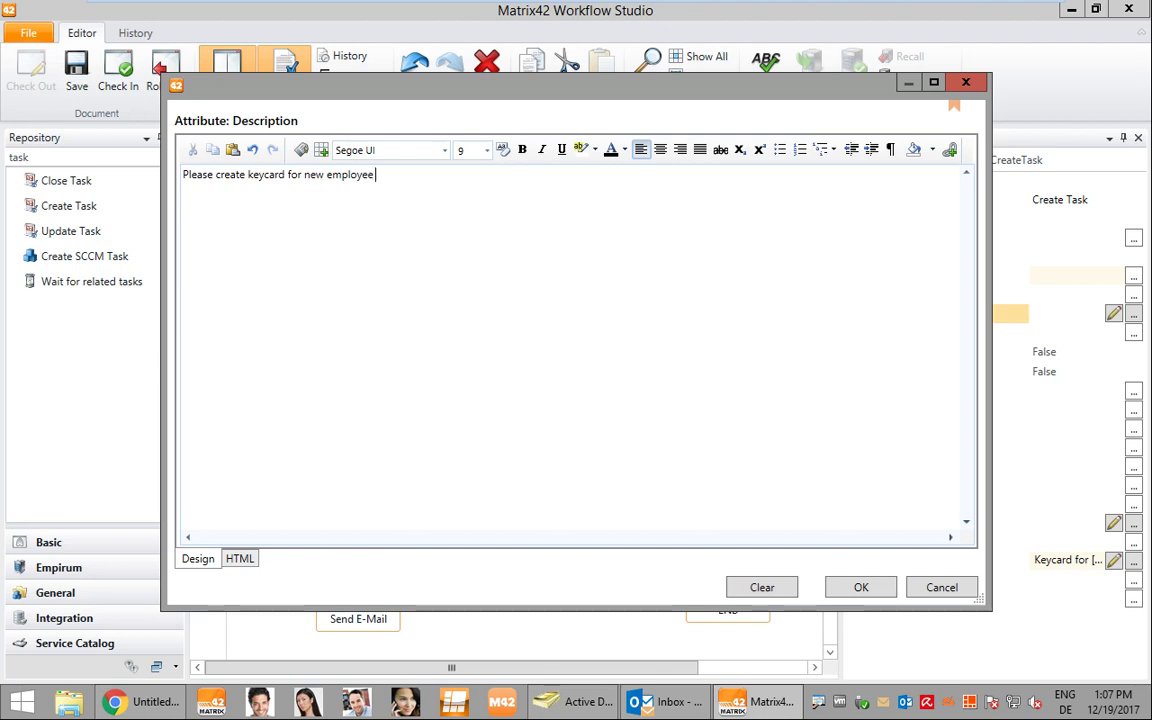
click(322, 151)
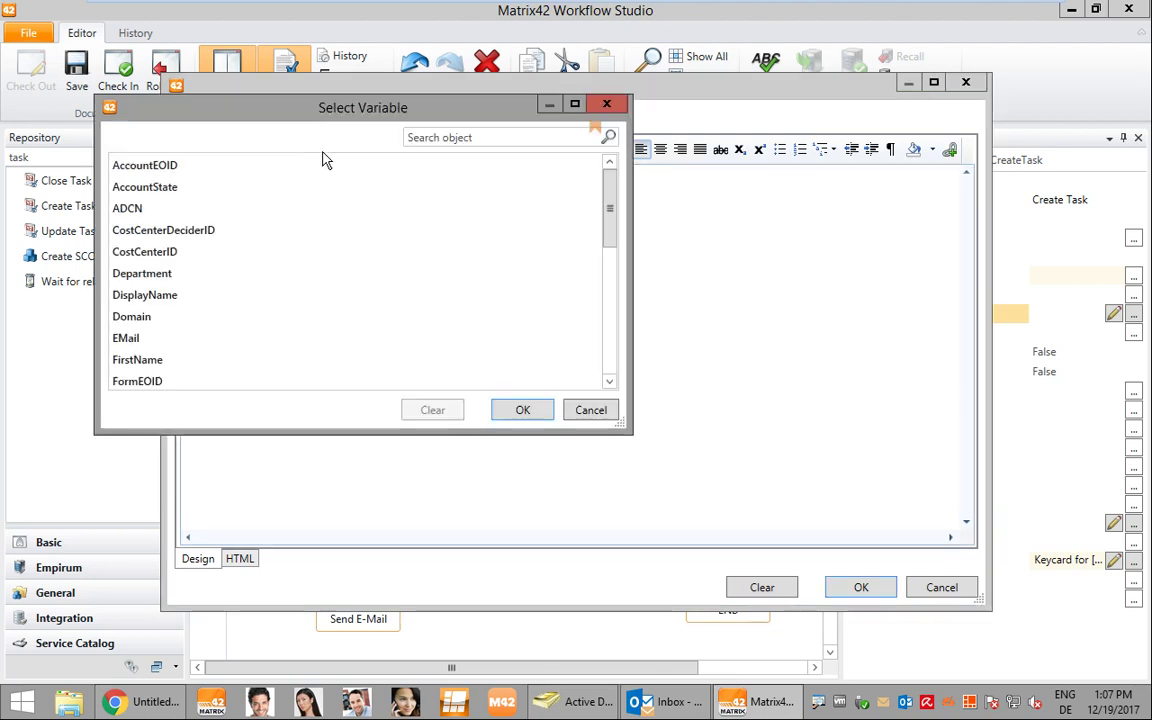
click(160, 360)
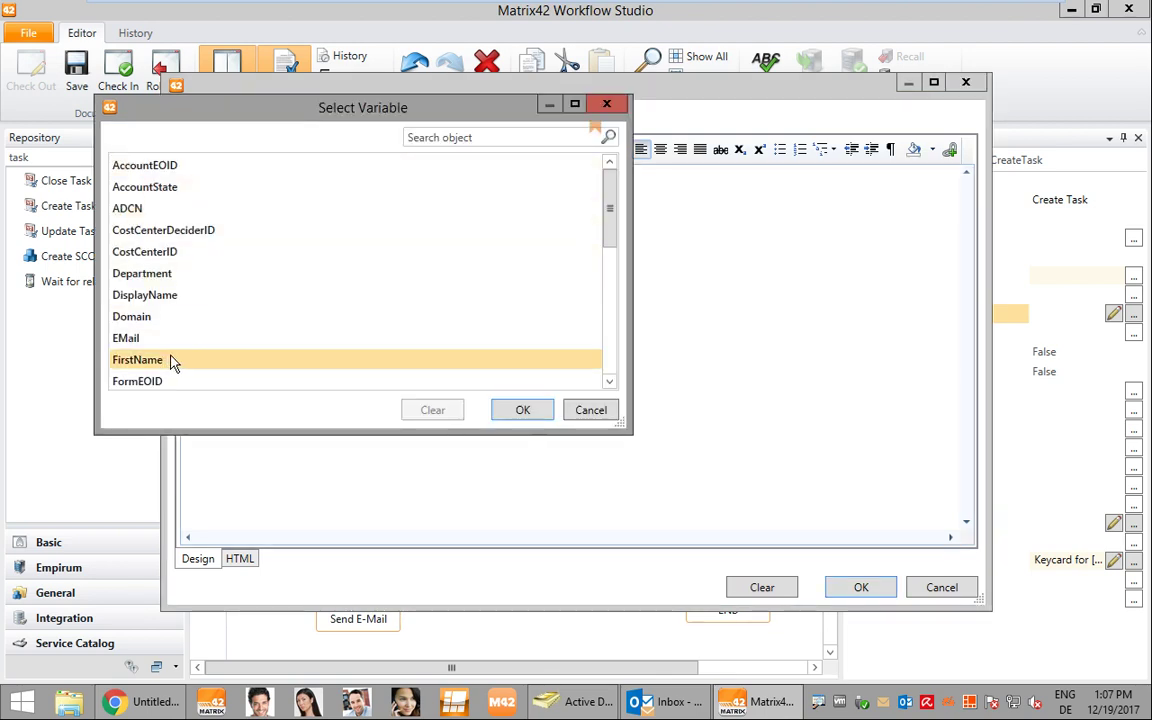
click(522, 408)
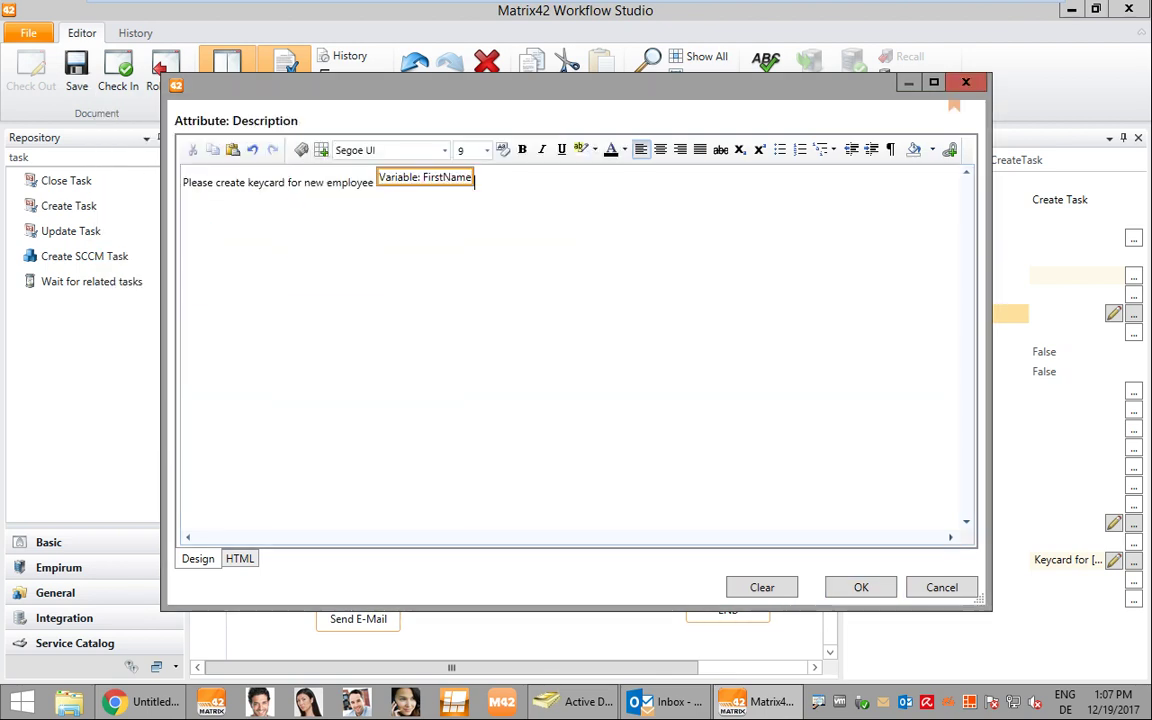
click(322, 150)
click(612, 331)
click(615, 339)
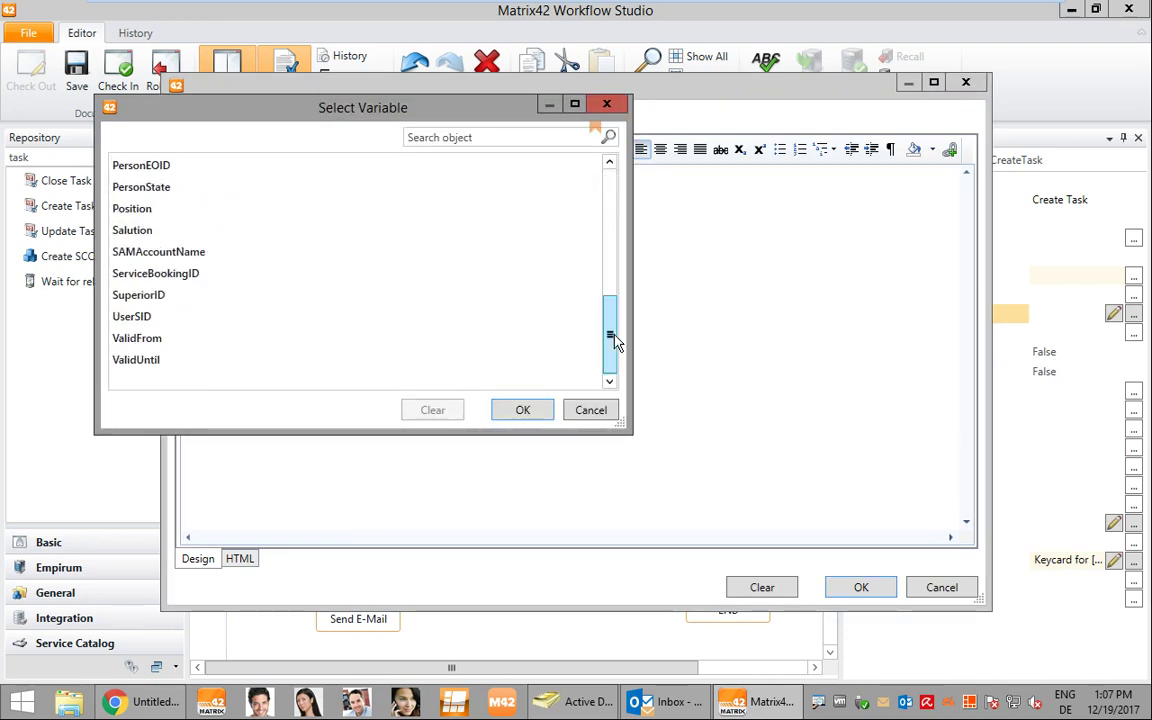
drag(615, 339, 612, 278)
double_click(150, 187)
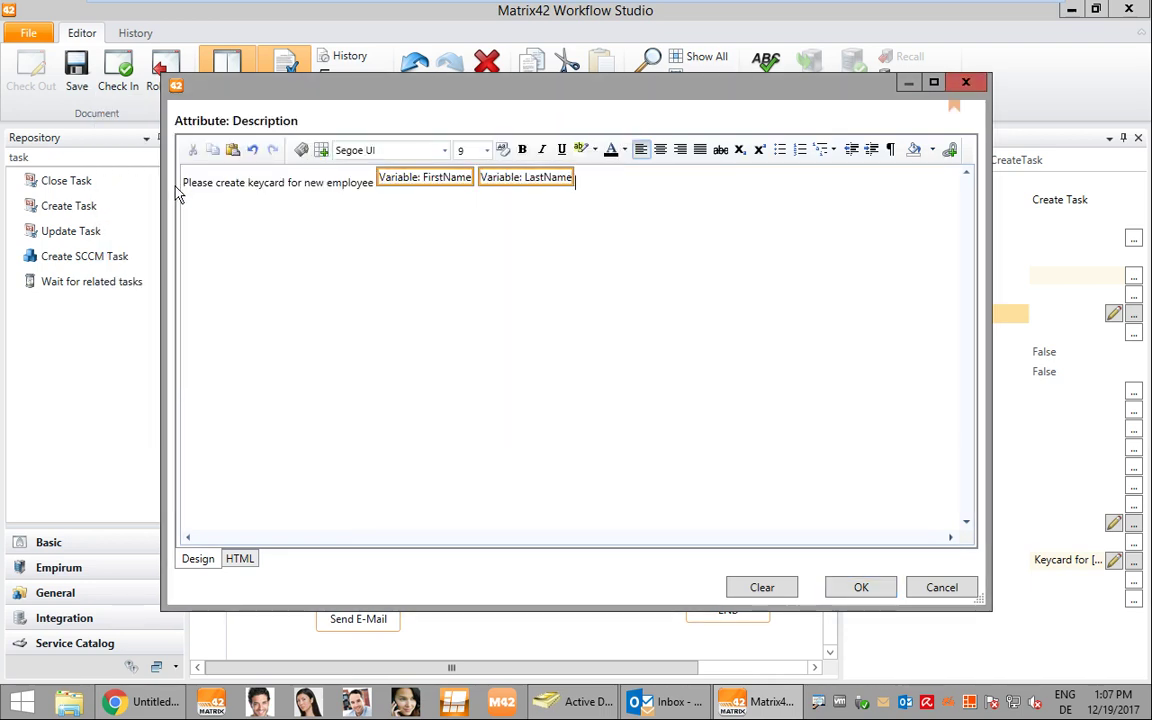
click(845, 587)
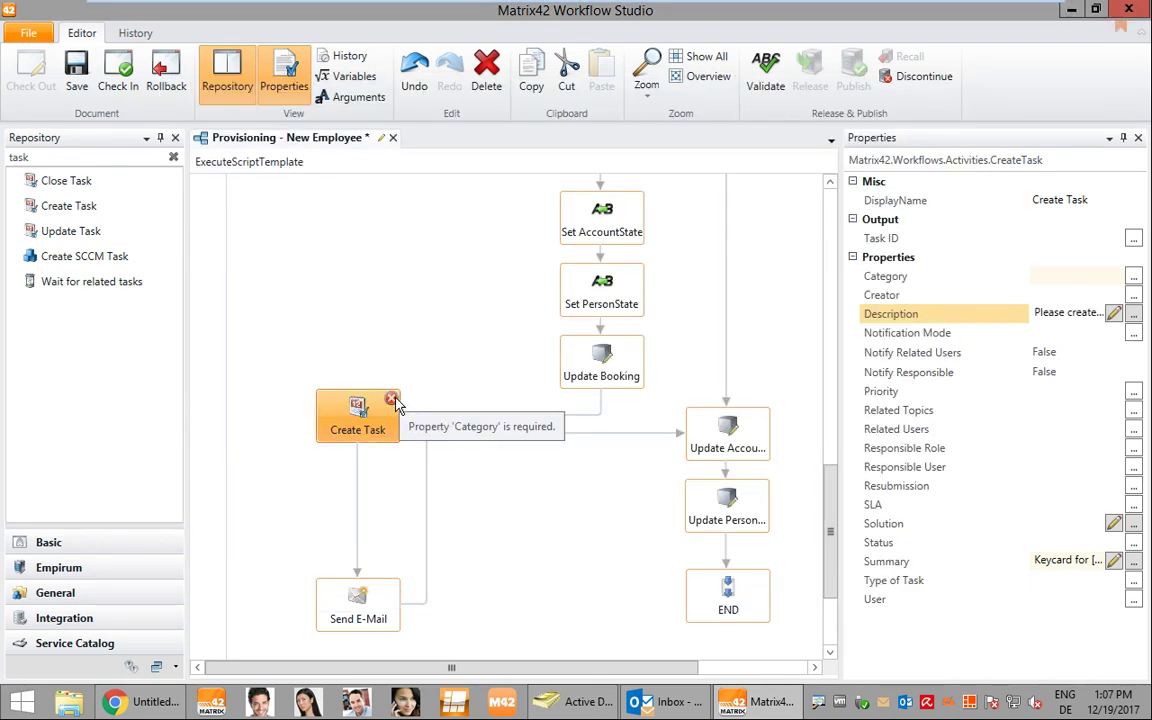
Assign the static category Hardware Delivery from the Service Catalog to the Create Task activity
click(1133, 276)
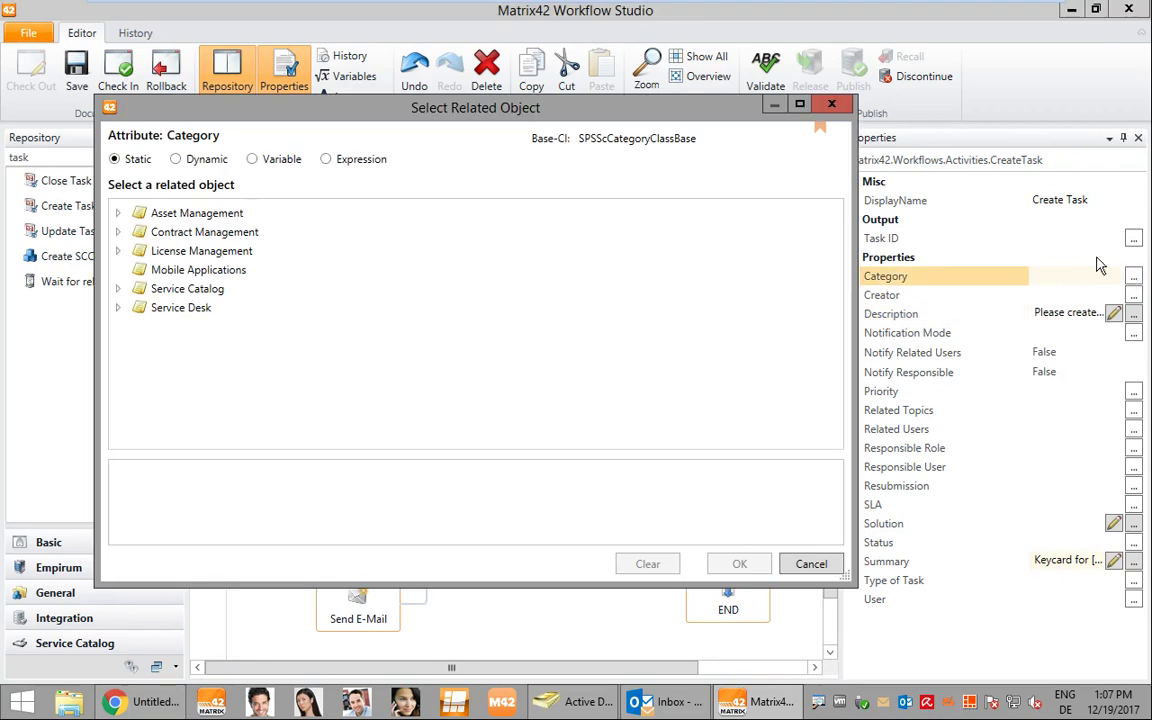
click(118, 289)
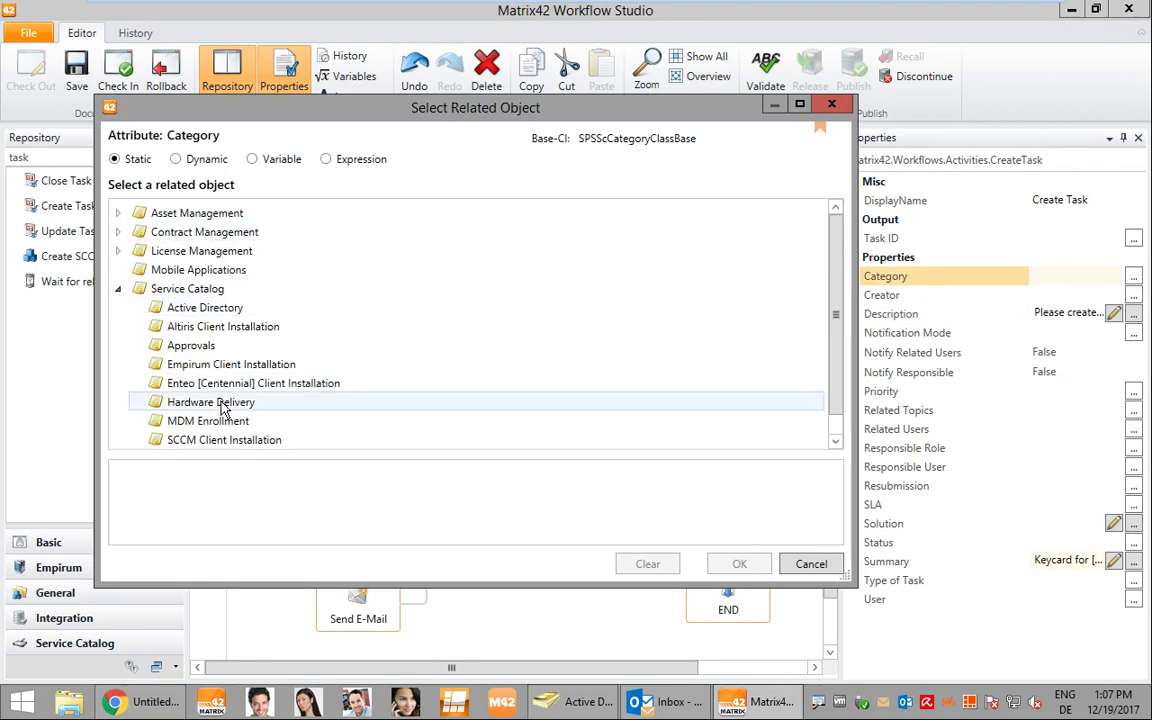
click(510, 405)
click(739, 564)
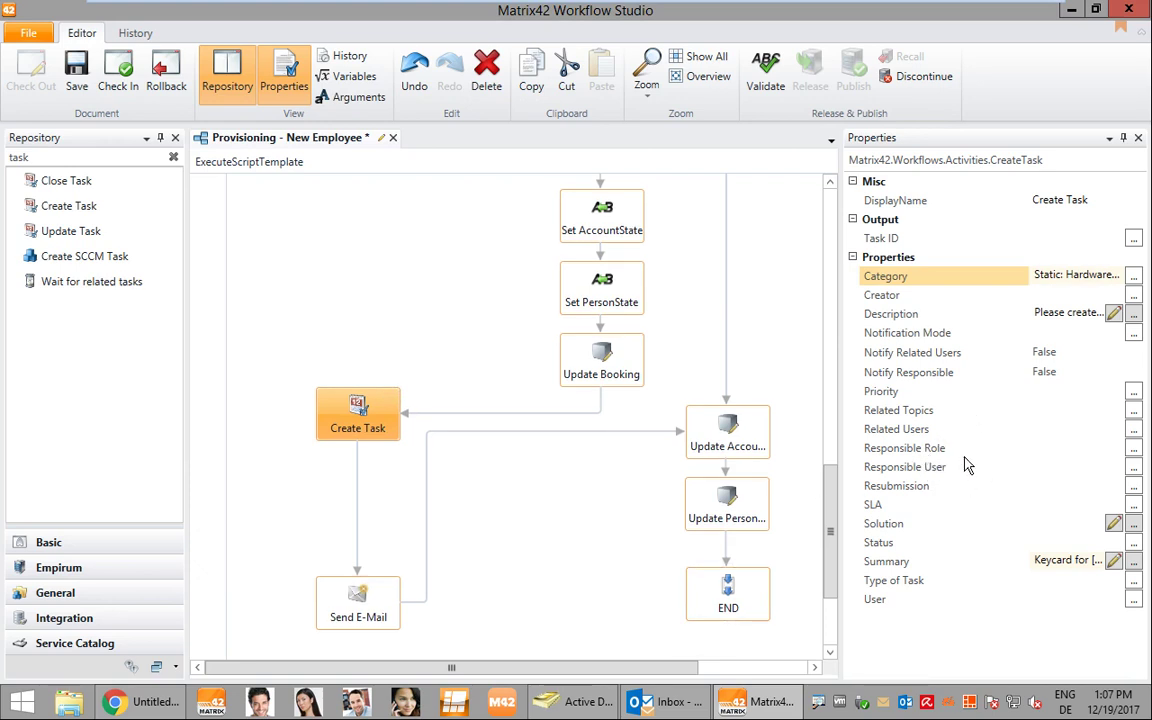
Set the Create Task activity's responsible role to the static object Facility Management
click(1134, 449)
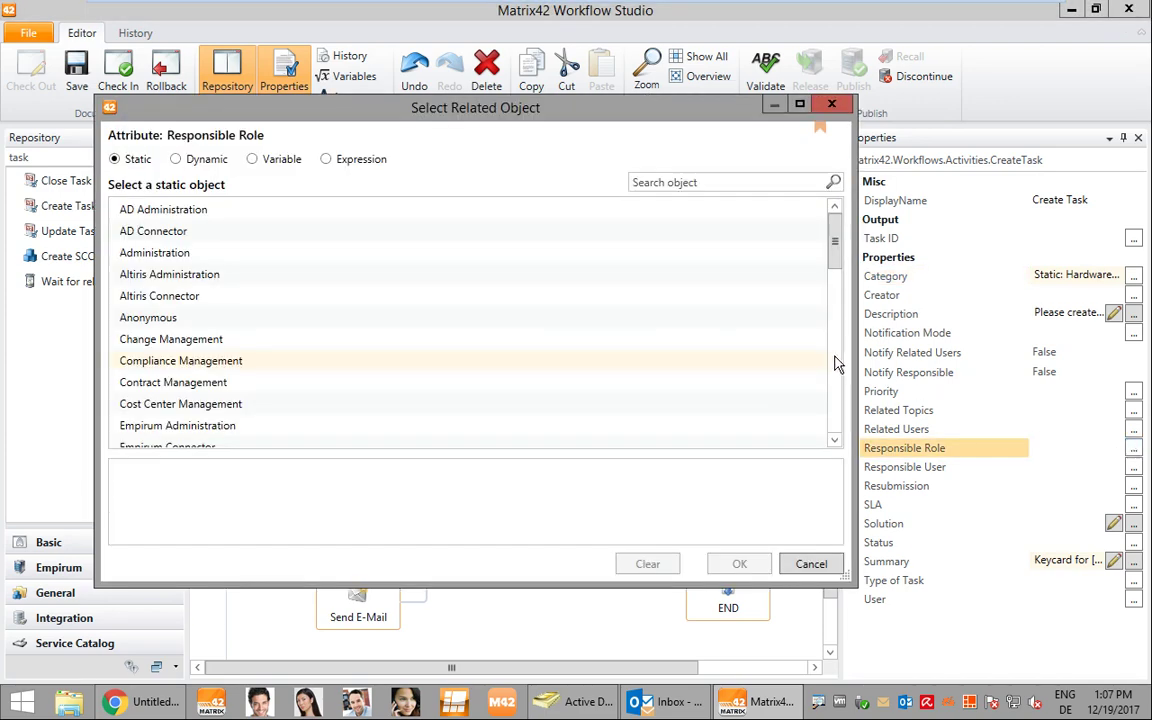
drag(835, 230, 838, 321)
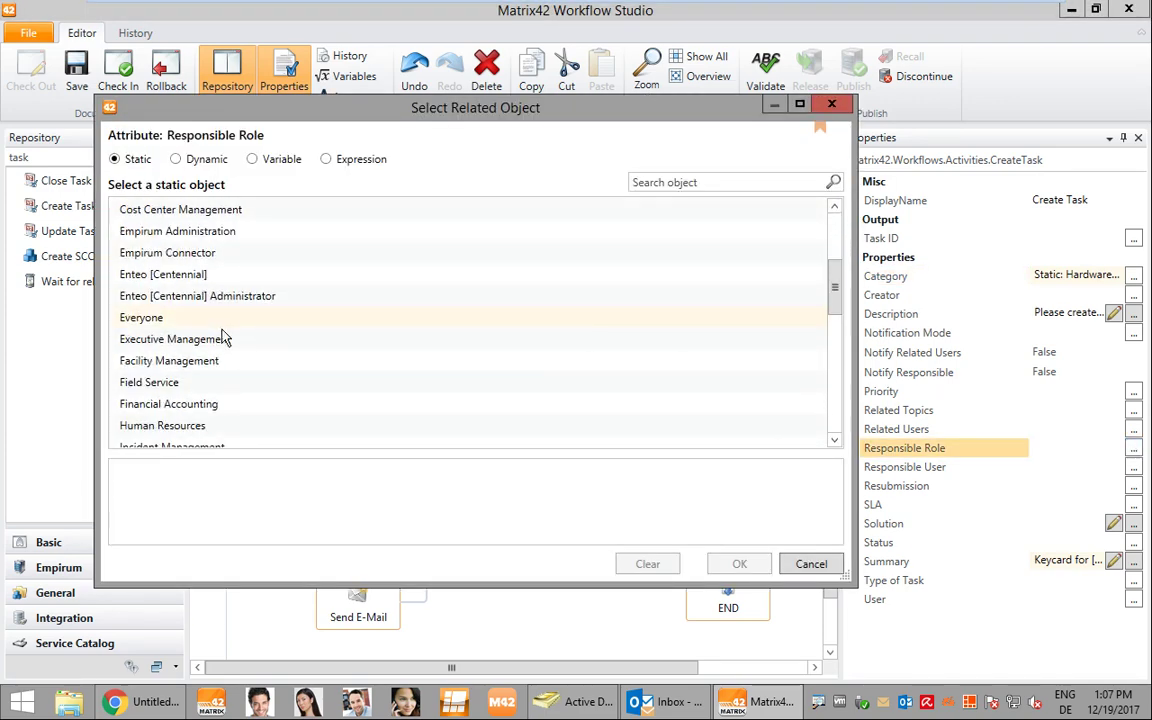
click(190, 362)
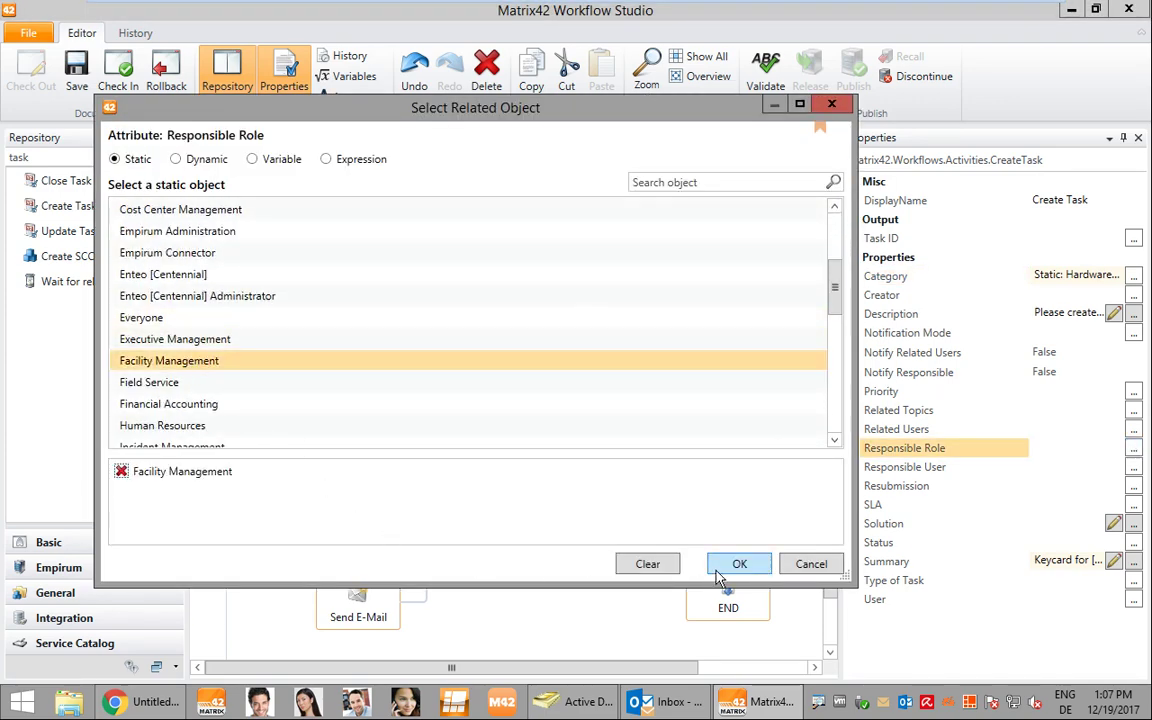
click(720, 570)
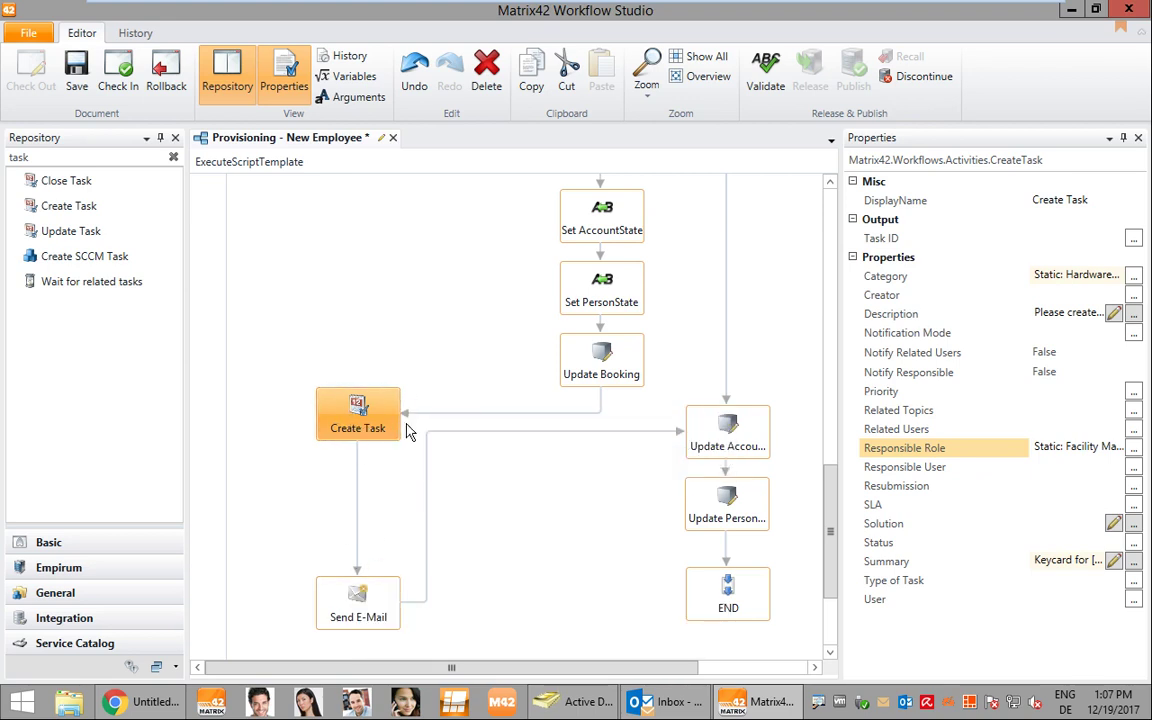
Find the Wait for Activity element in the repository and insert it between Create Task and Send E-Mail
drag(30, 157, 5, 158)
text(wait)
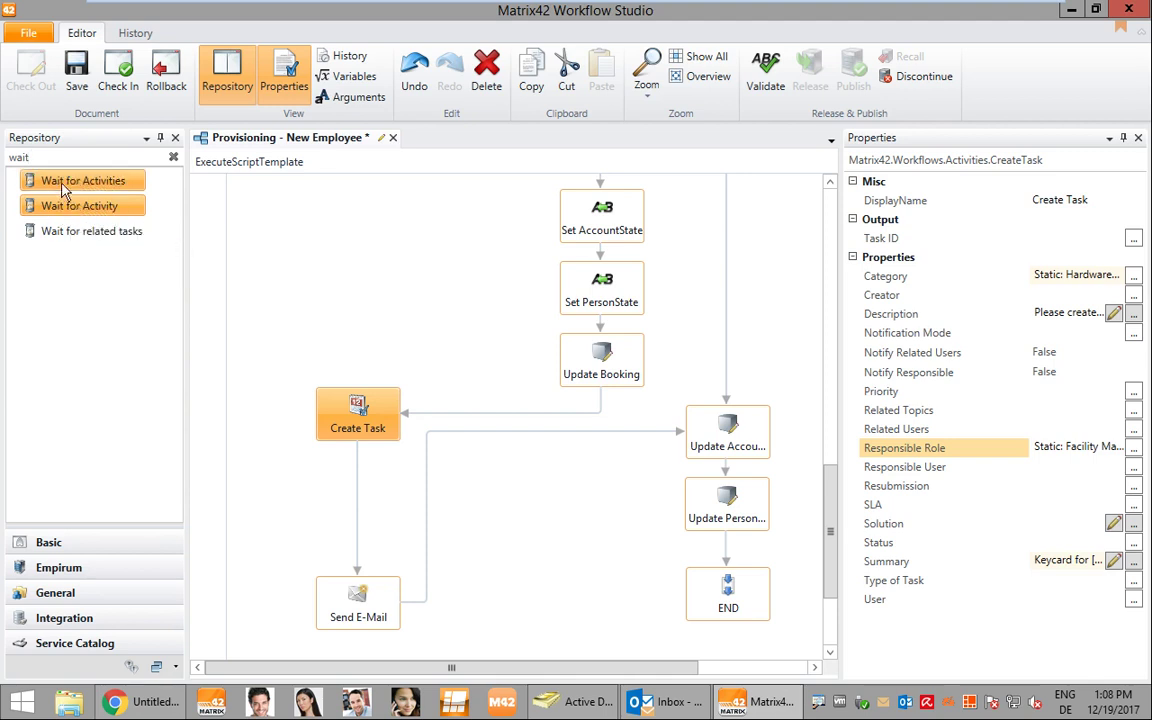
drag(72, 210, 364, 514)
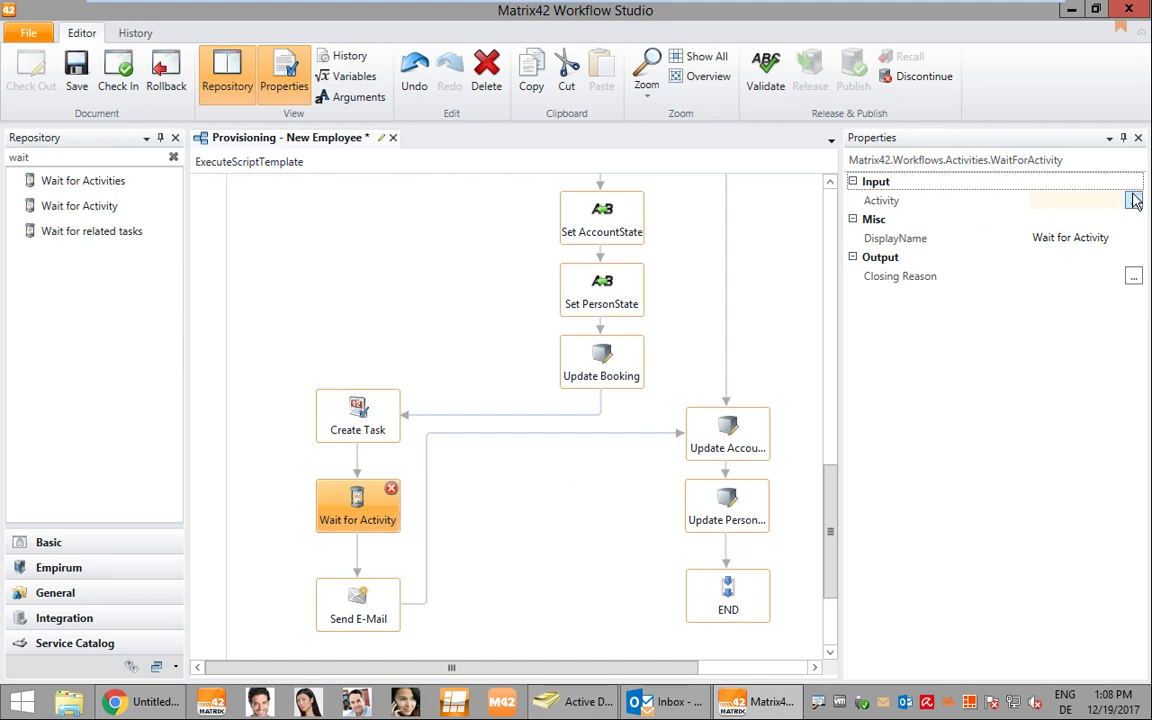
Store the Create Task activity's Task ID output in a new variable named Key
click(348, 421)
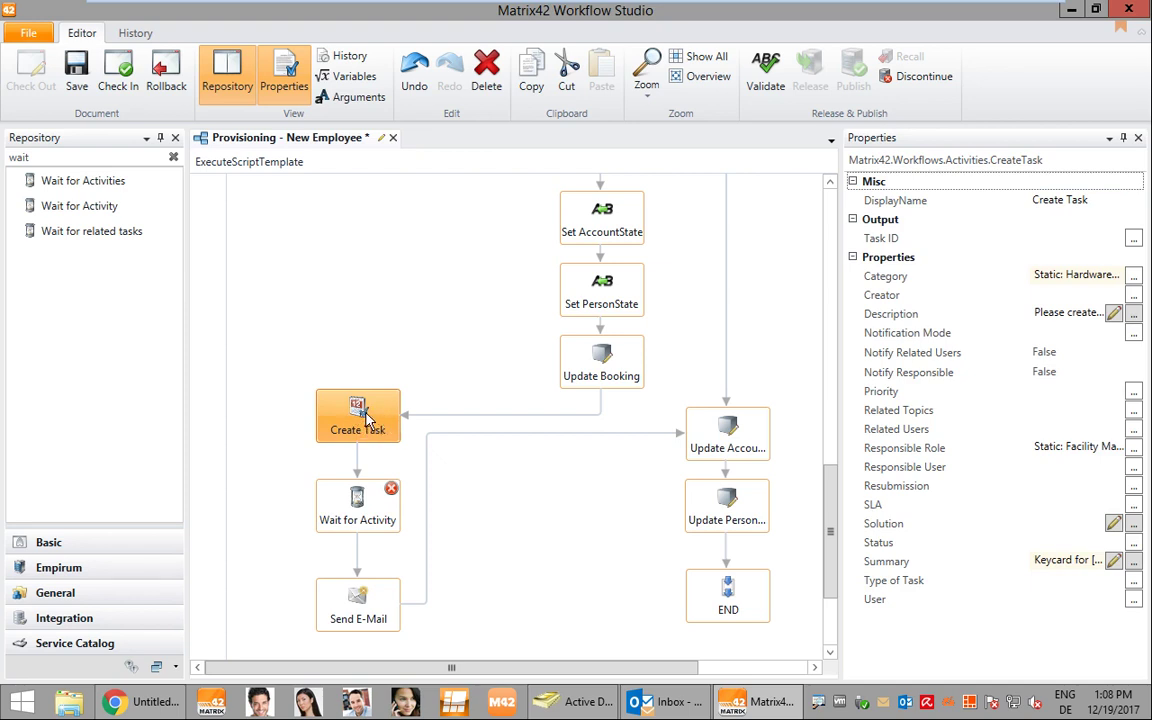
click(1133, 238)
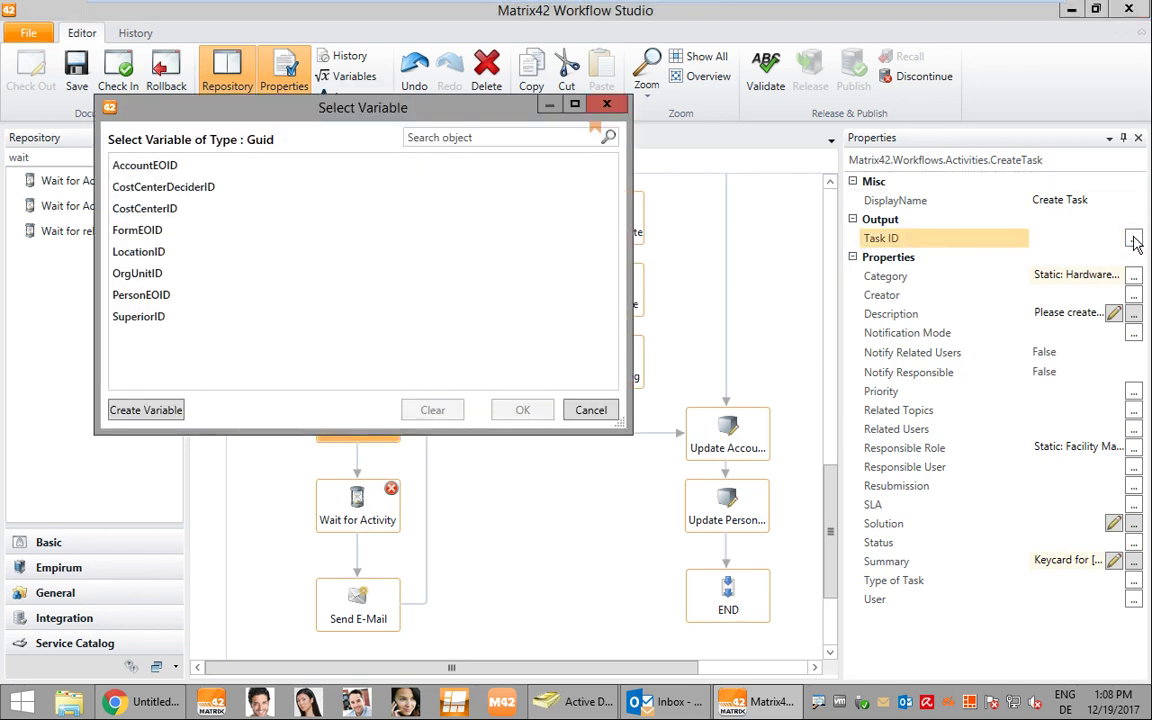
click(128, 412)
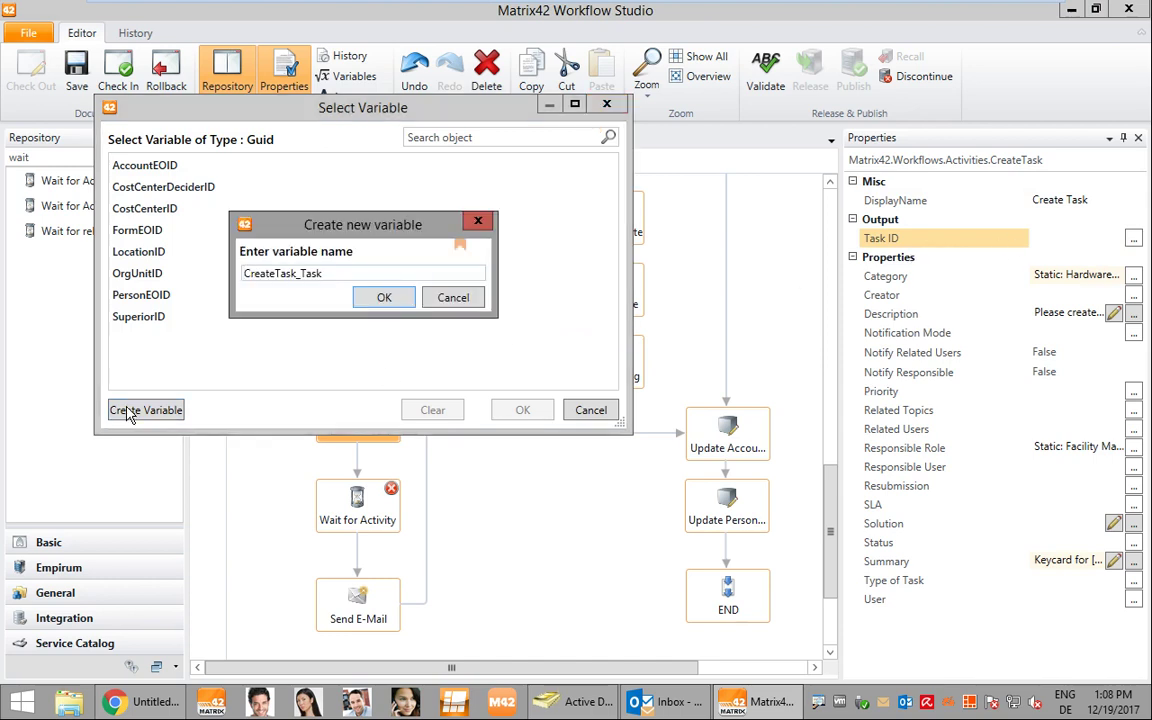
drag(322, 273, 237, 285)
key(BackSpace)
text(Key)
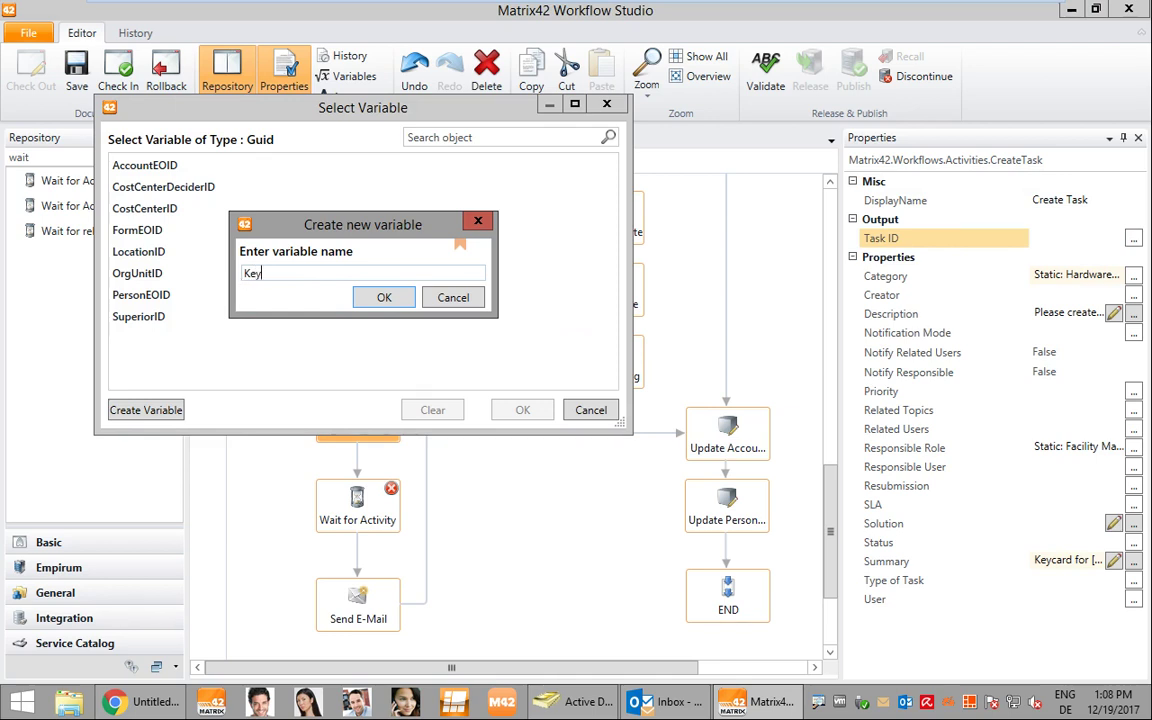
click(383, 297)
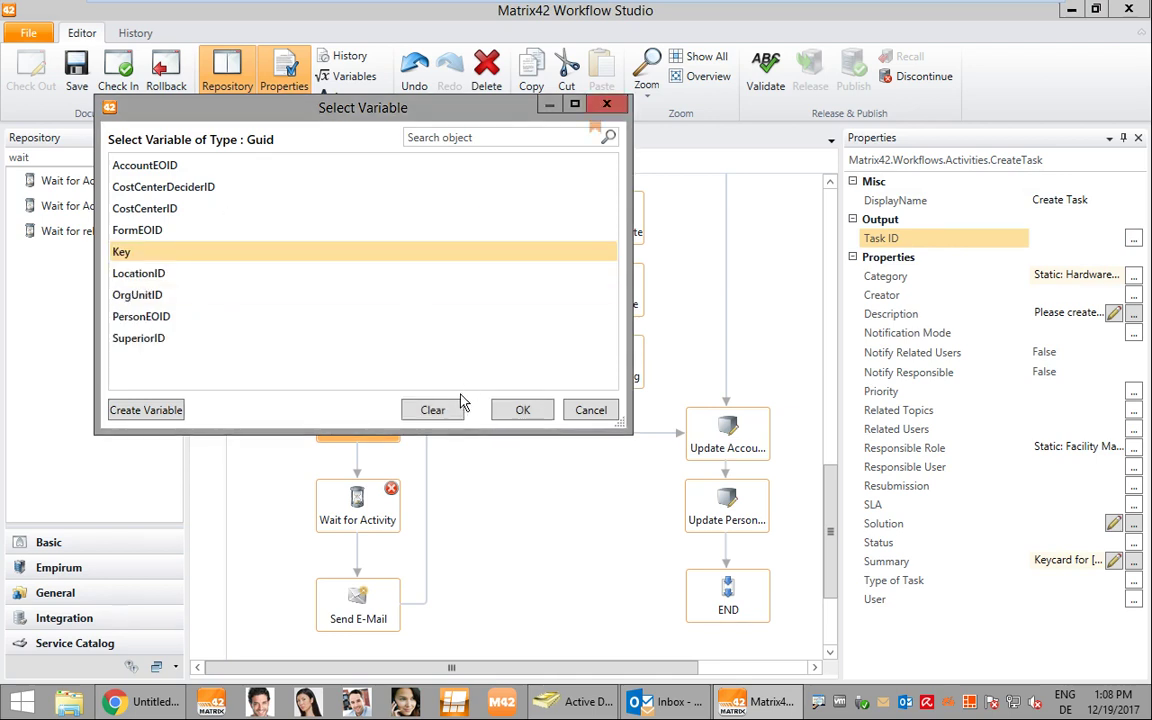
click(521, 410)
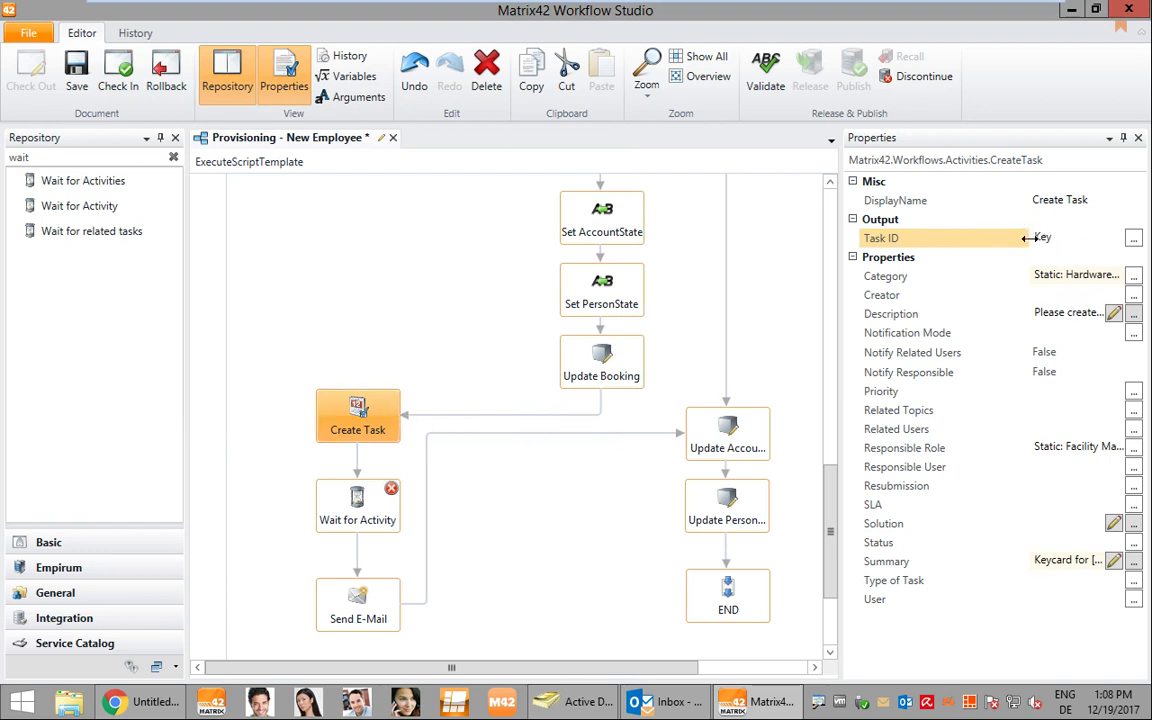
Set the Activity input of Wait for Activity to the Key variable
click(372, 512)
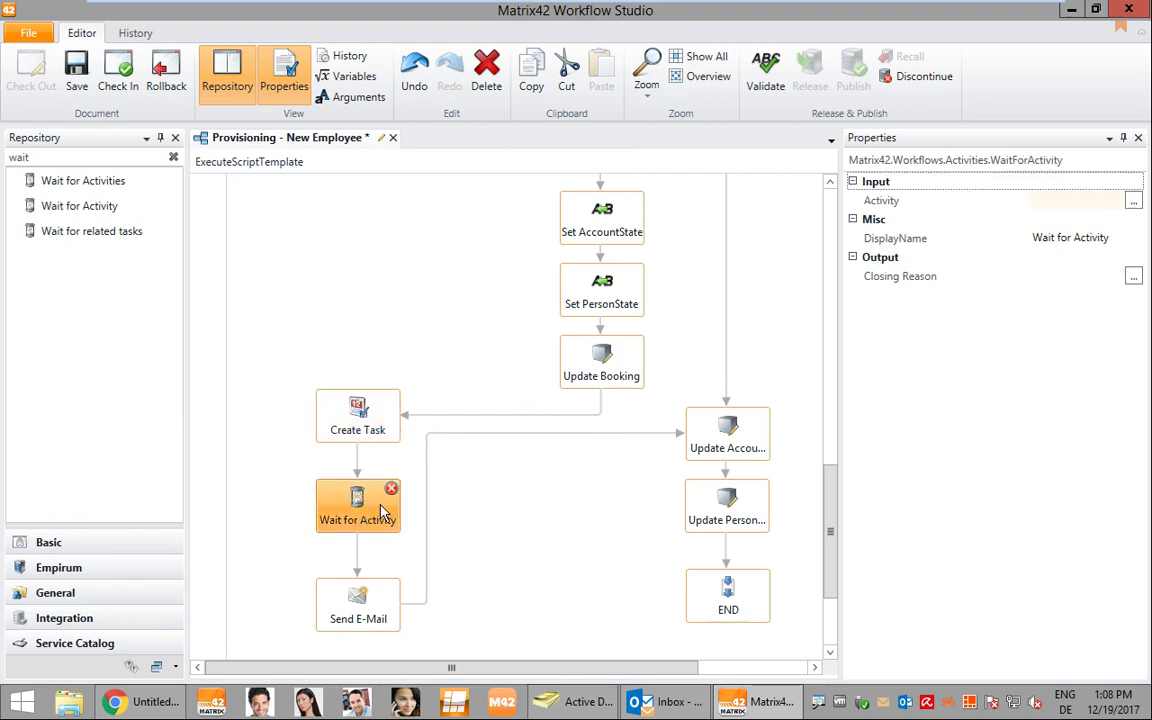
click(1134, 202)
double_click(150, 320)
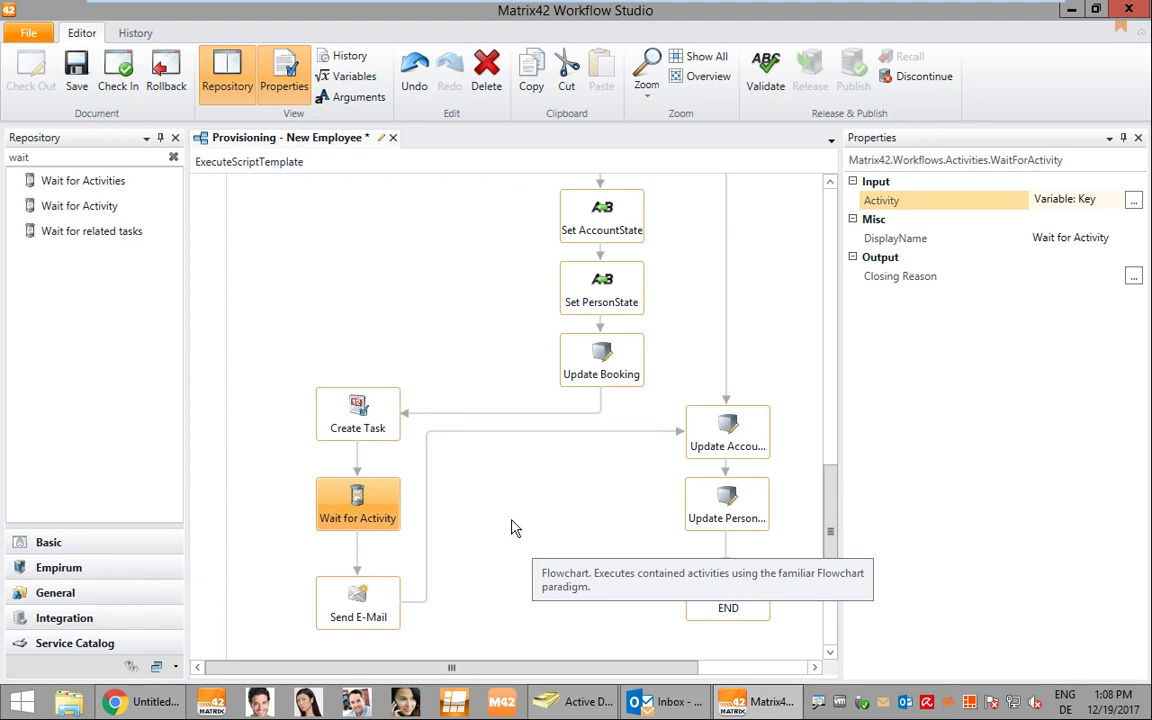
Save the Provisioning - New Employee workflow and check it in without a comment
click(77, 86)
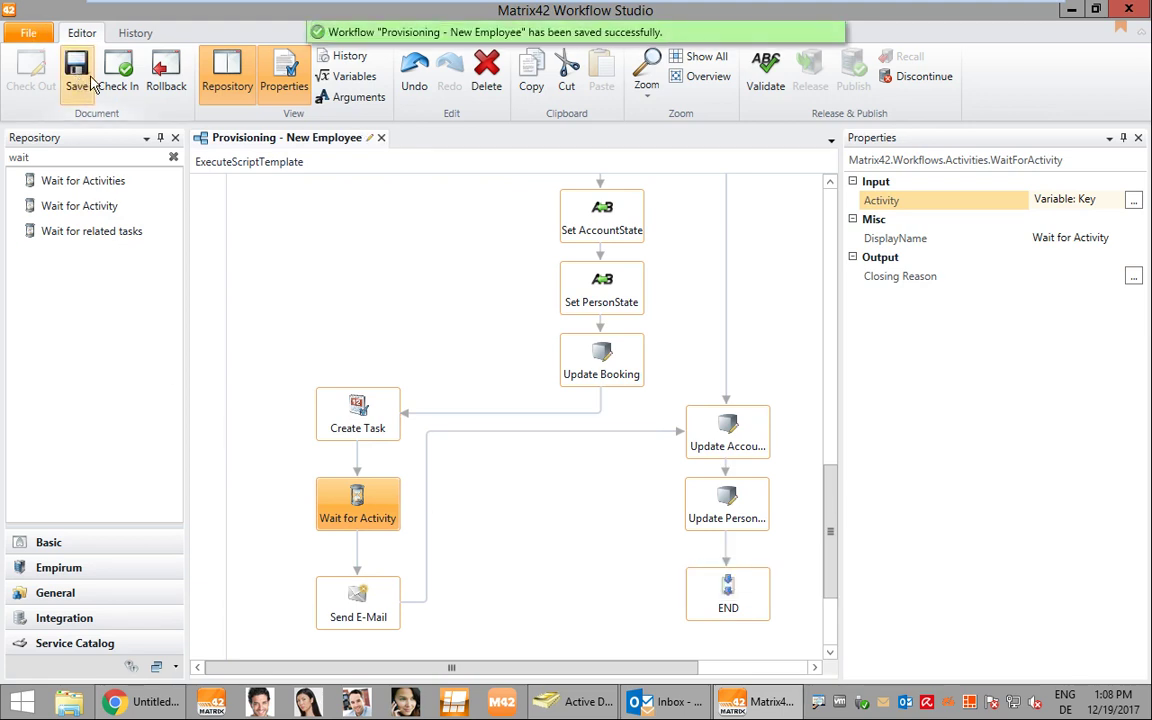
click(115, 85)
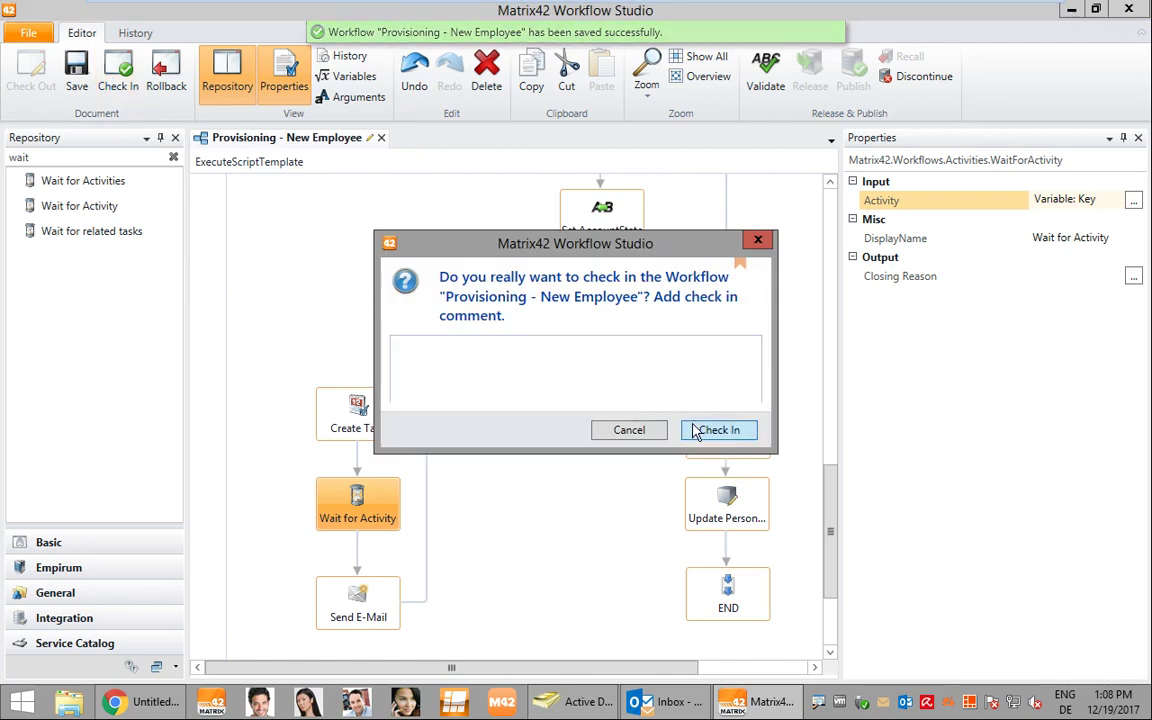
click(718, 430)
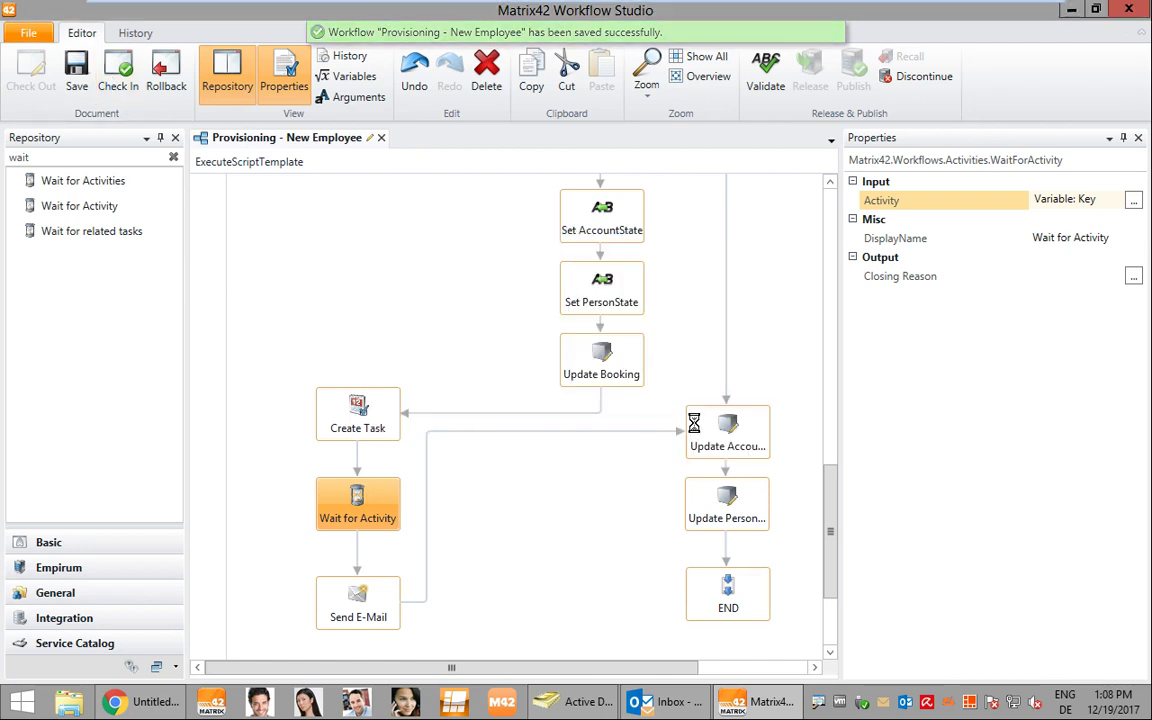
Validate the checked-in workflow and release version 1.15 of it
click(774, 86)
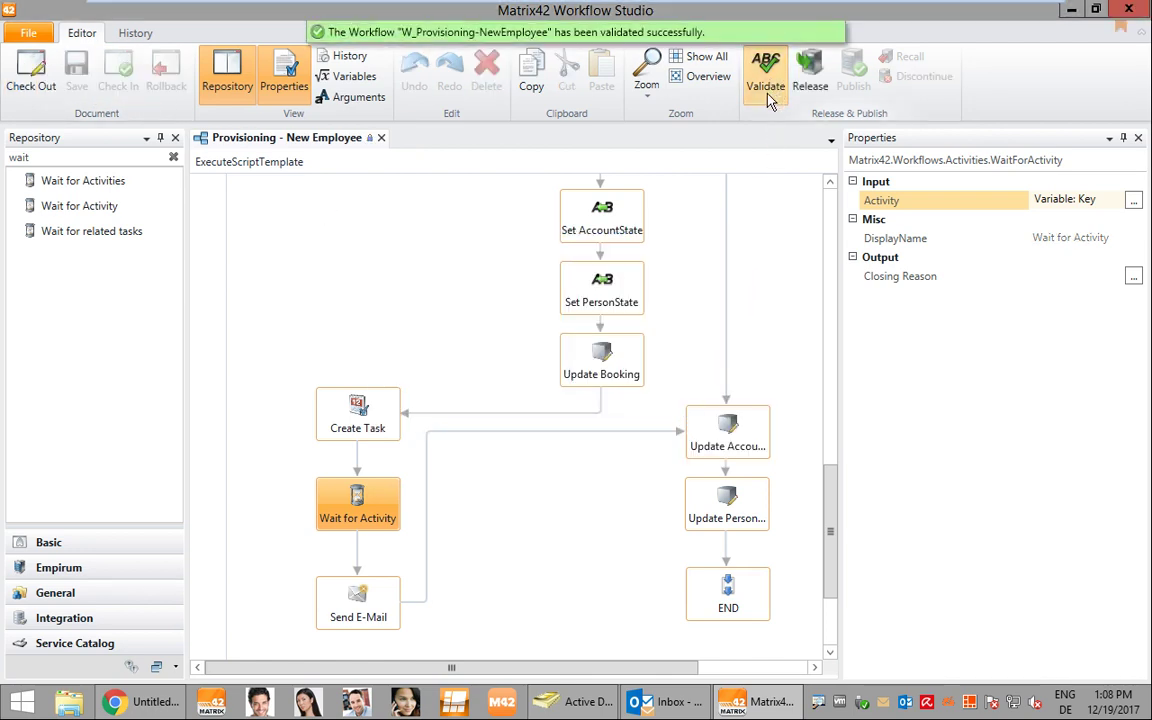
click(812, 82)
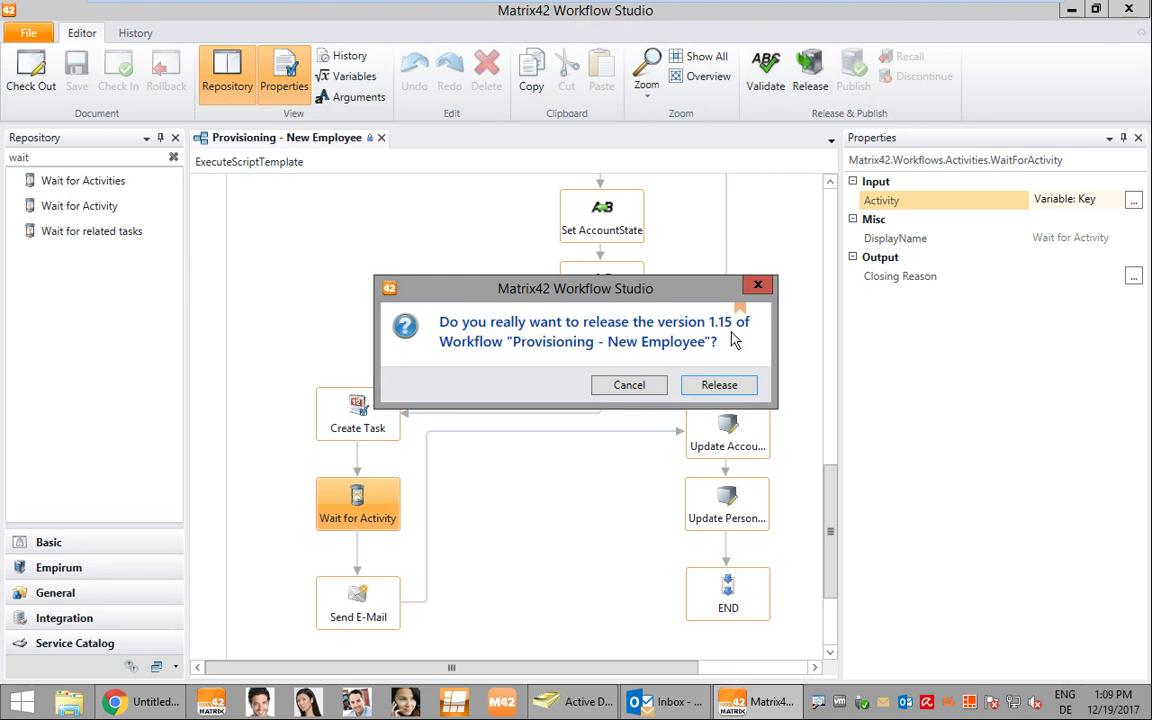
click(737, 392)
Publish version 1.15 of the Provisioning - New Employee workflow and minimize the Workflow Studio windows
click(864, 88)
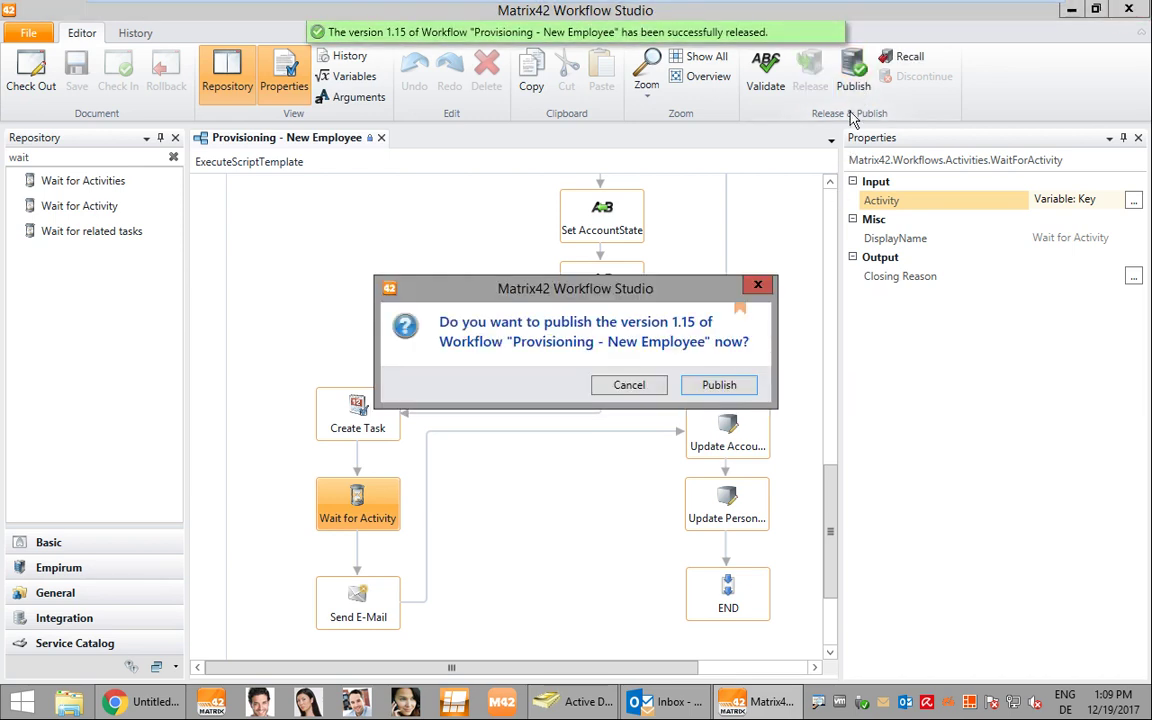
click(726, 389)
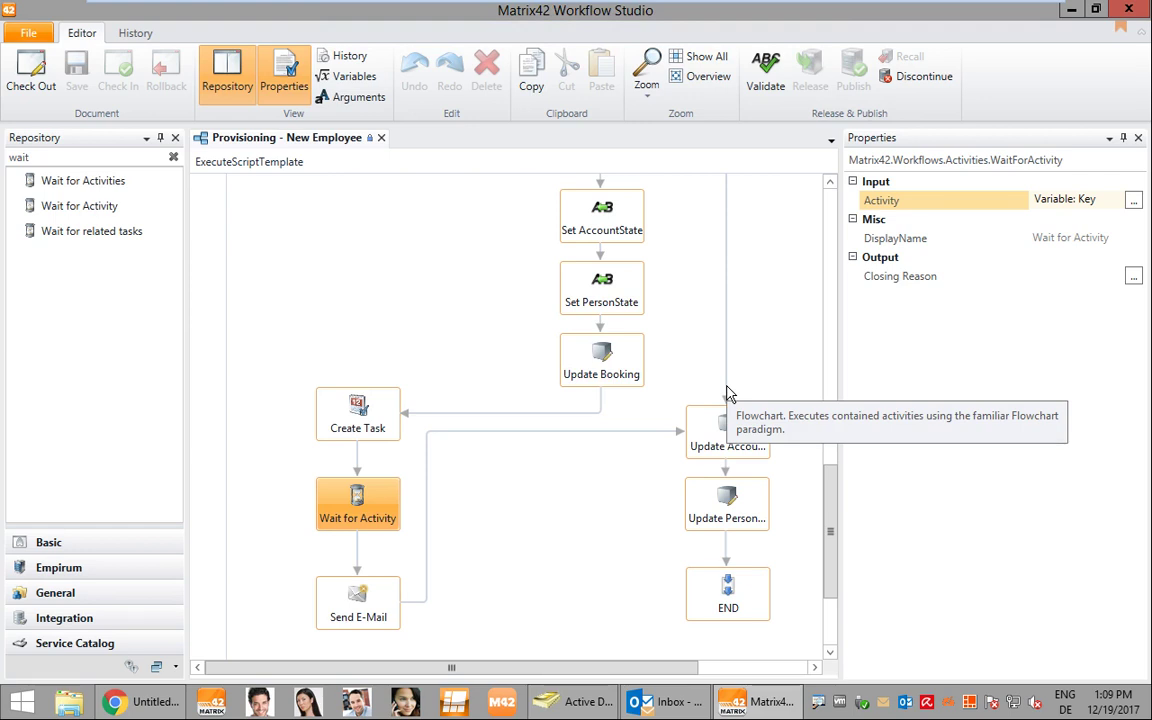
click(1072, 11)
click(1072, 12)
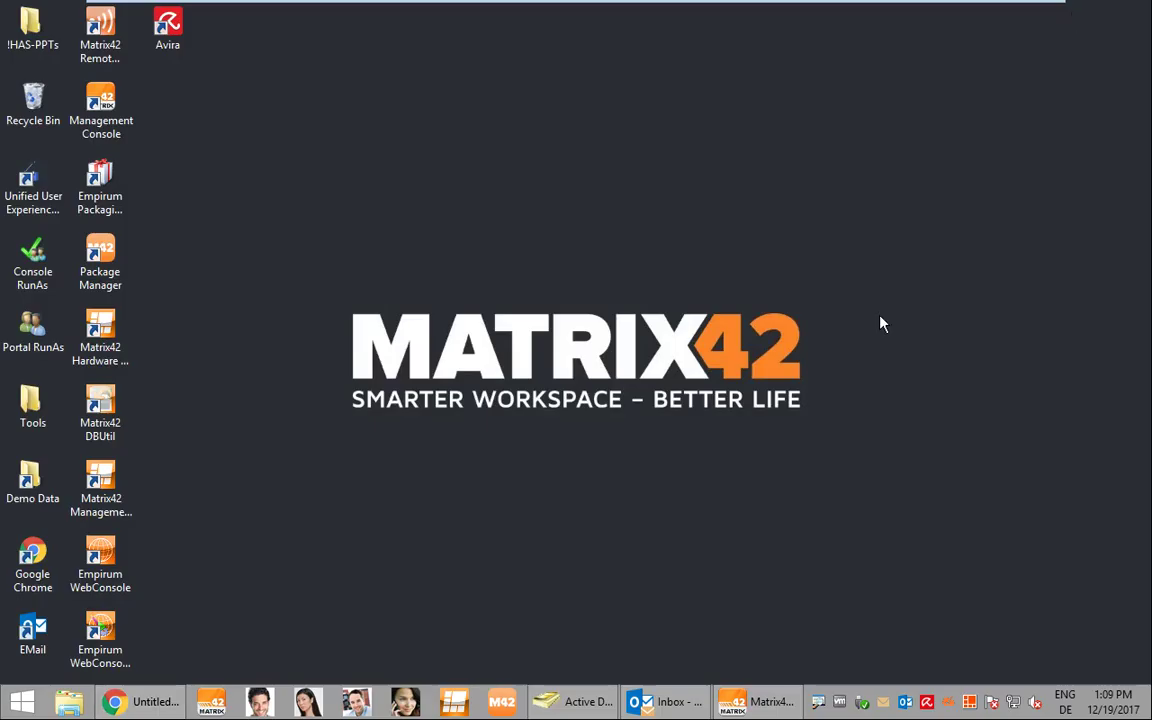
Switch to Chrome and go from the Administration application to the Self Service Portal
click(126, 706)
click(116, 16)
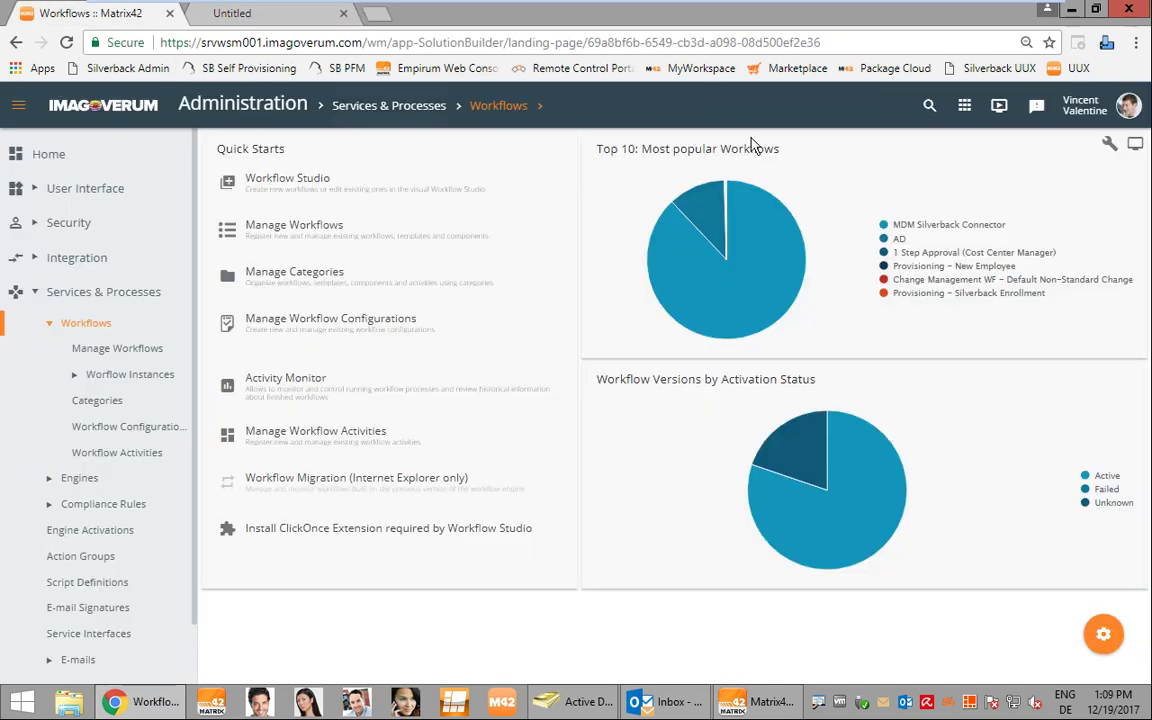
click(964, 105)
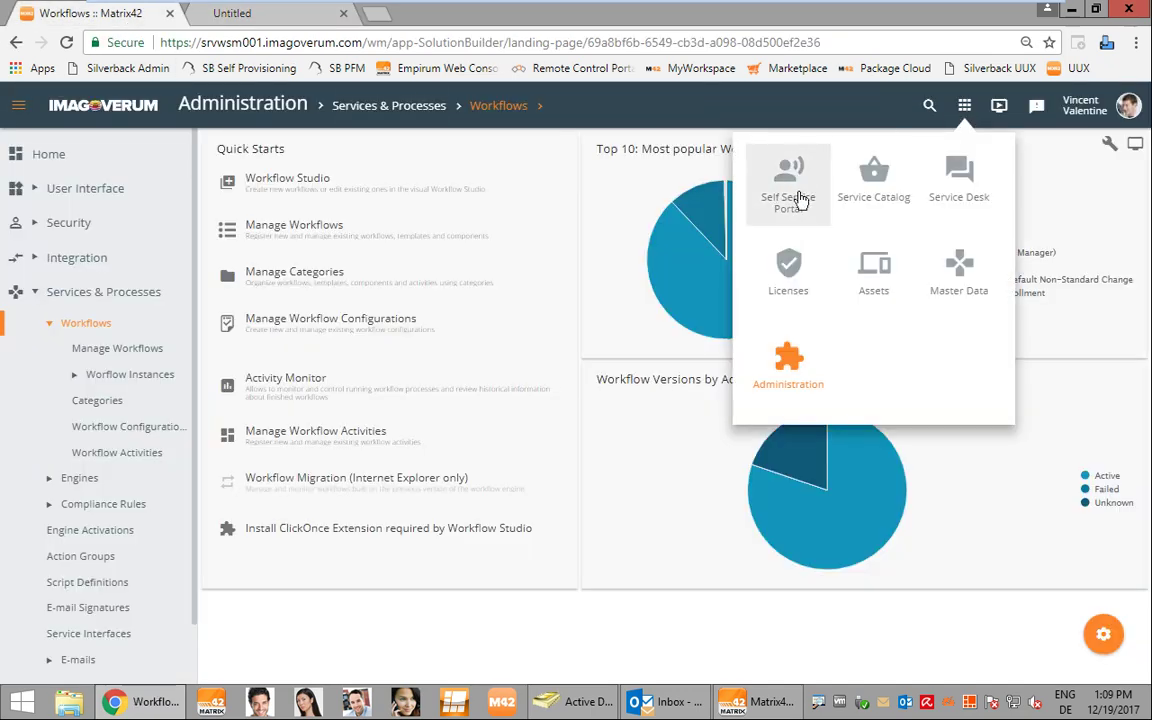
click(801, 198)
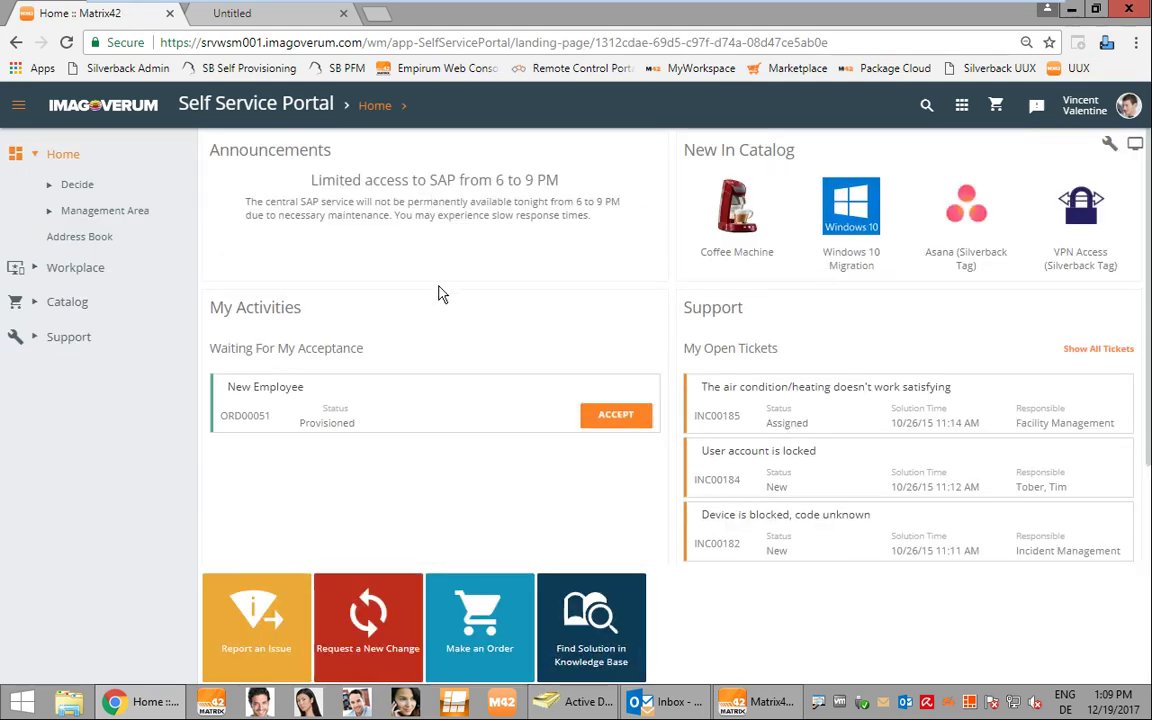
Find the New Employee service in the catalog with the search text "empl" and open its service form for ordering
click(155, 302)
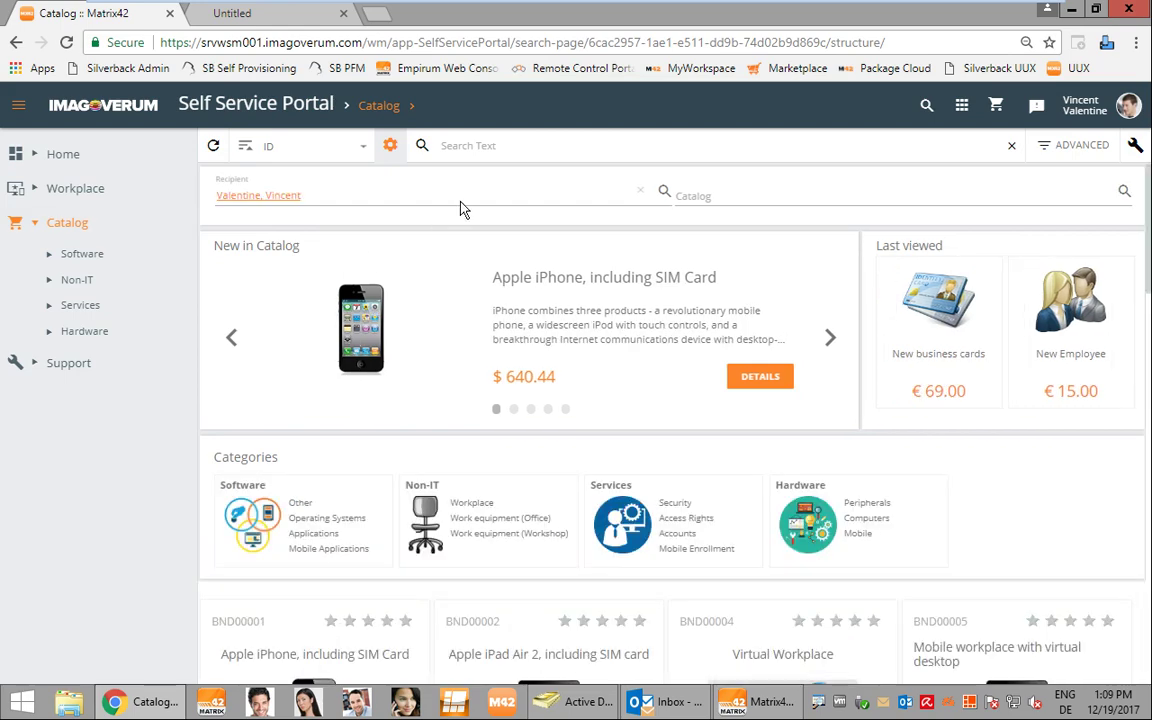
click(470, 146)
text(empl)
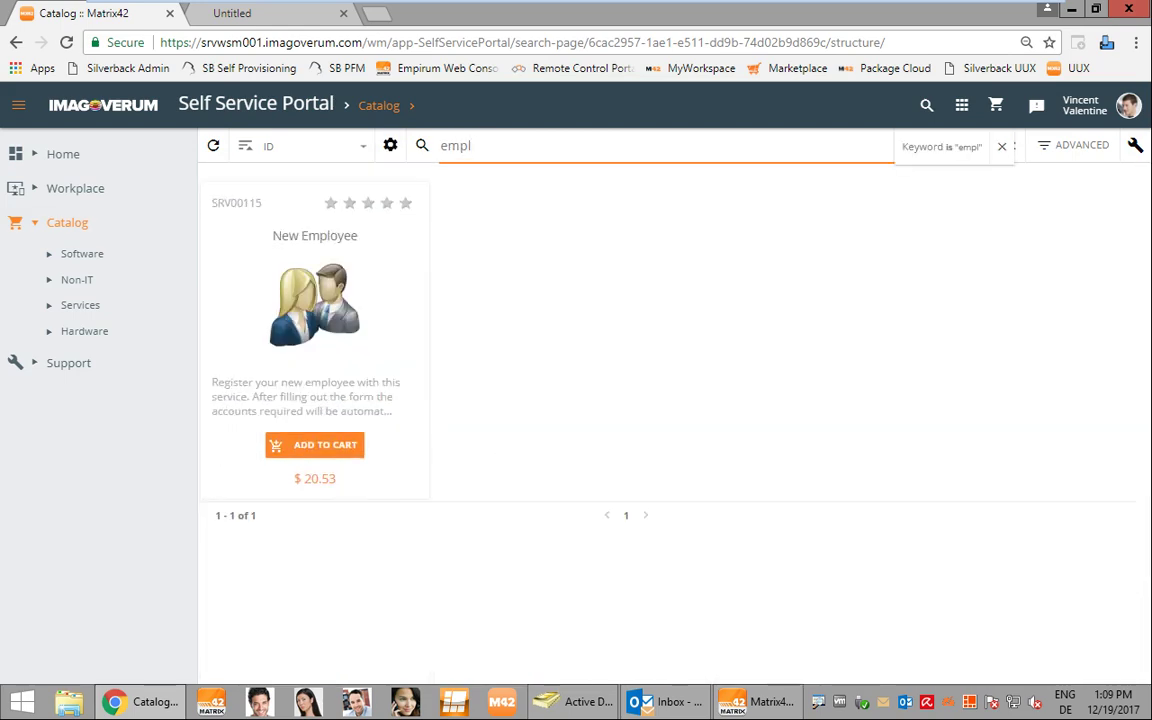
click(358, 449)
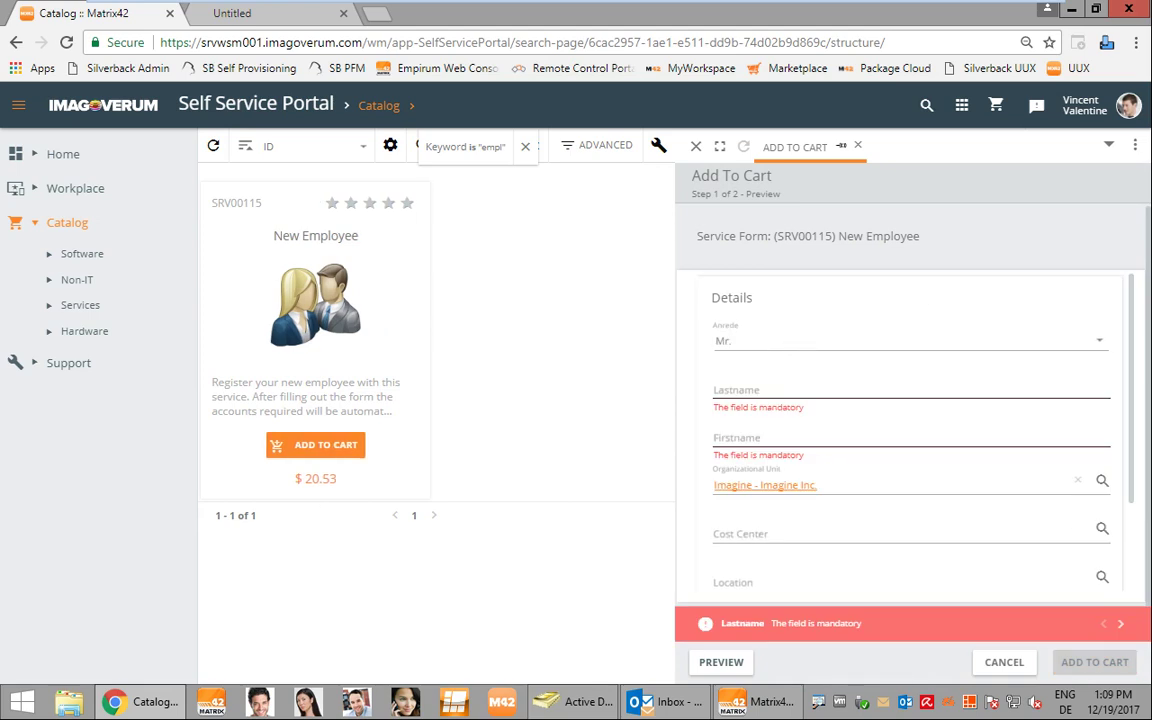
Enter the new employee's last name and first name in the service form
click(768, 392)
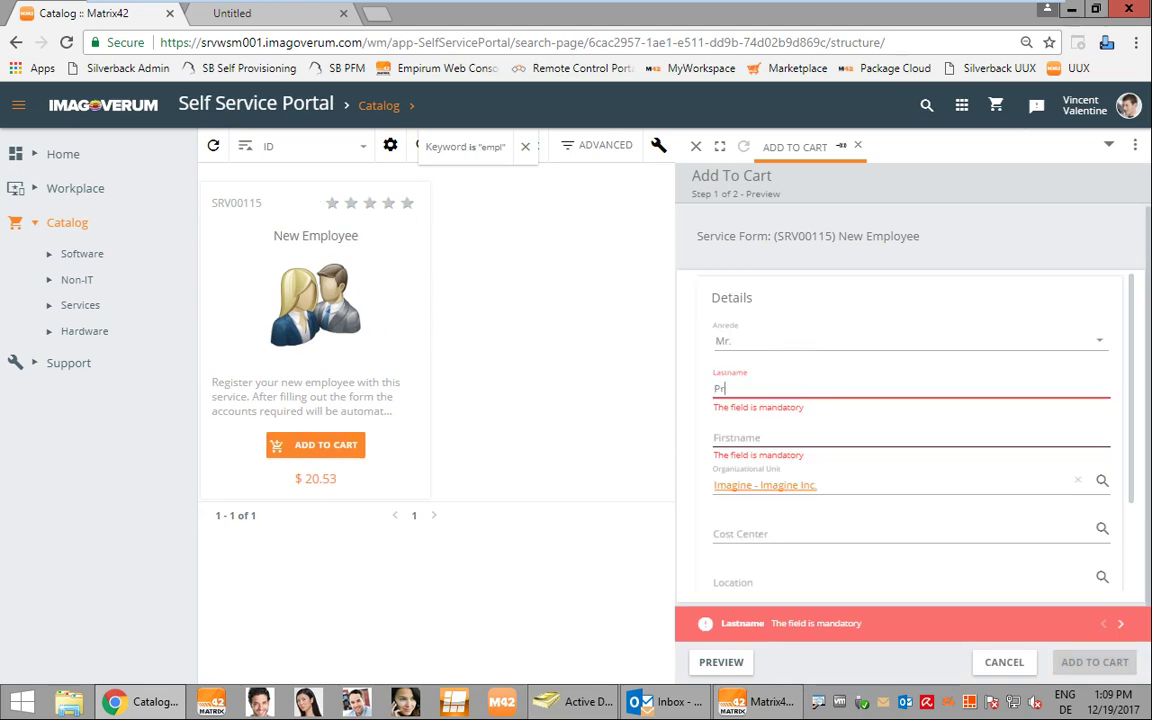
text(Prefect)
key(Tab)
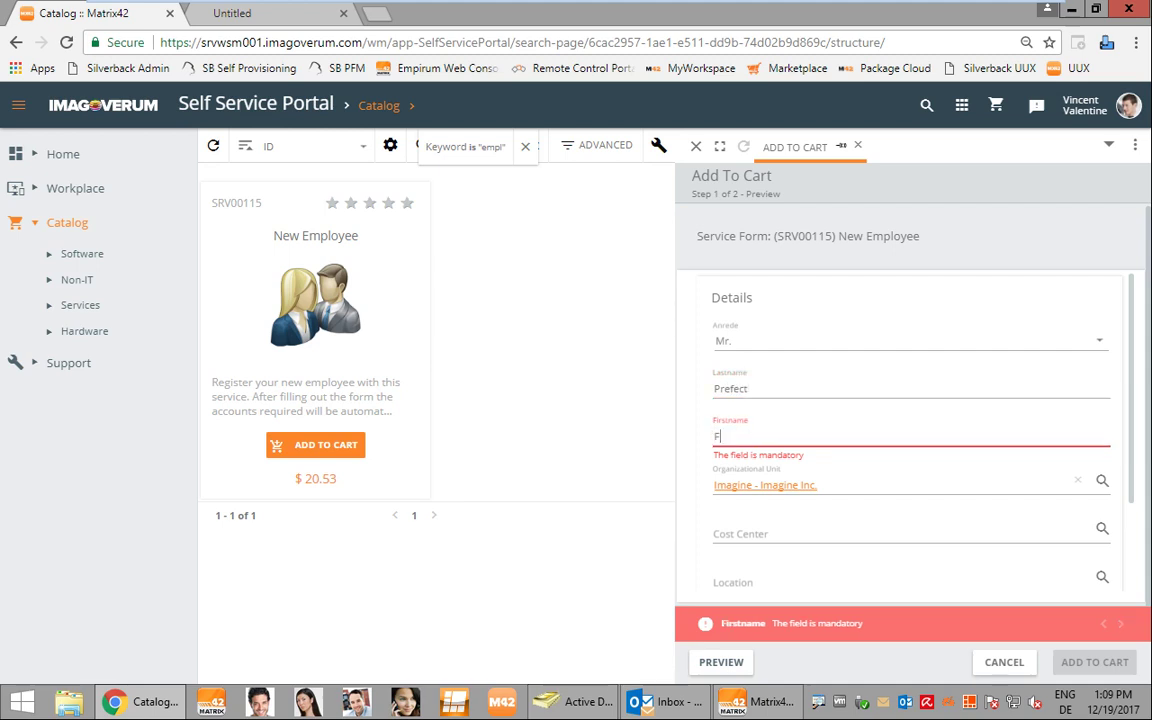
Set the new employee's organizational unit to ImagoVerum AG and the cost center to 201010 - Sales Germany
scroll(779, 422, down, 1)
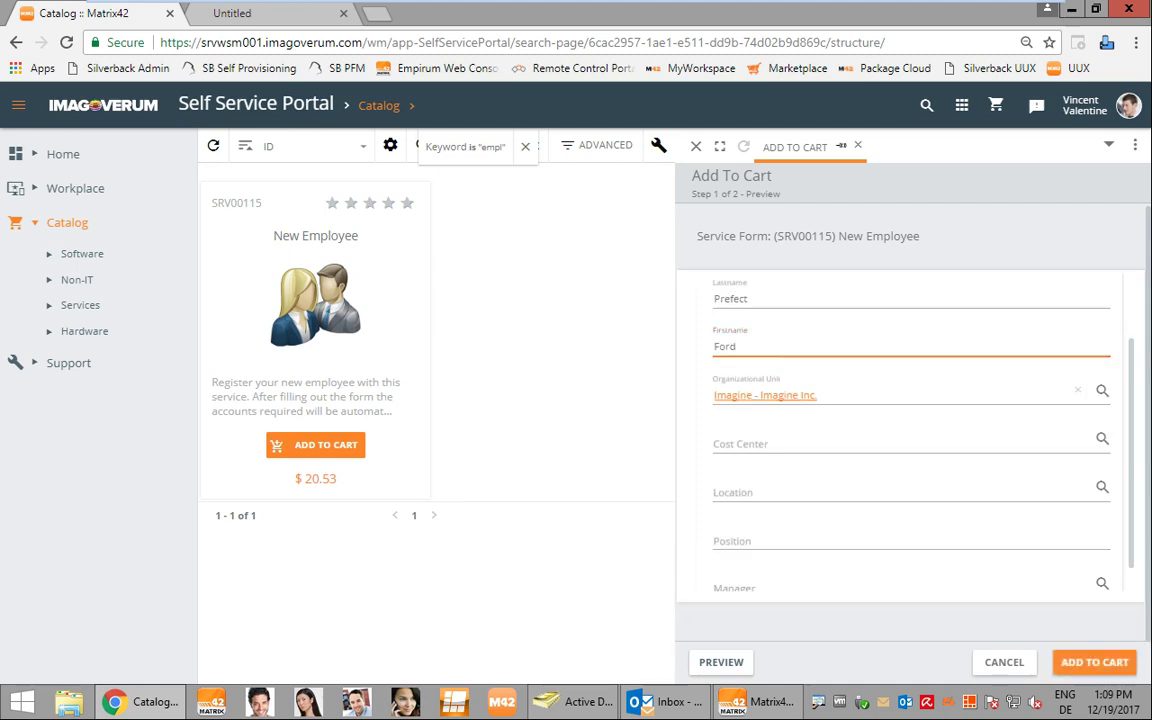
click(1102, 390)
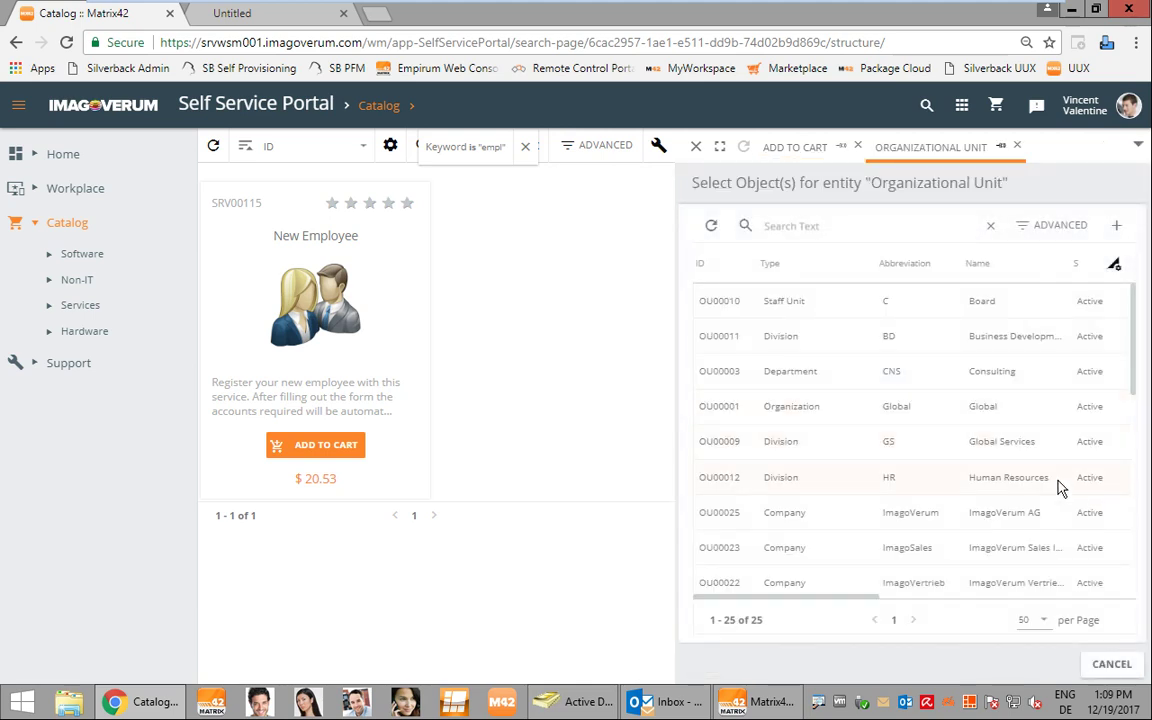
click(1000, 512)
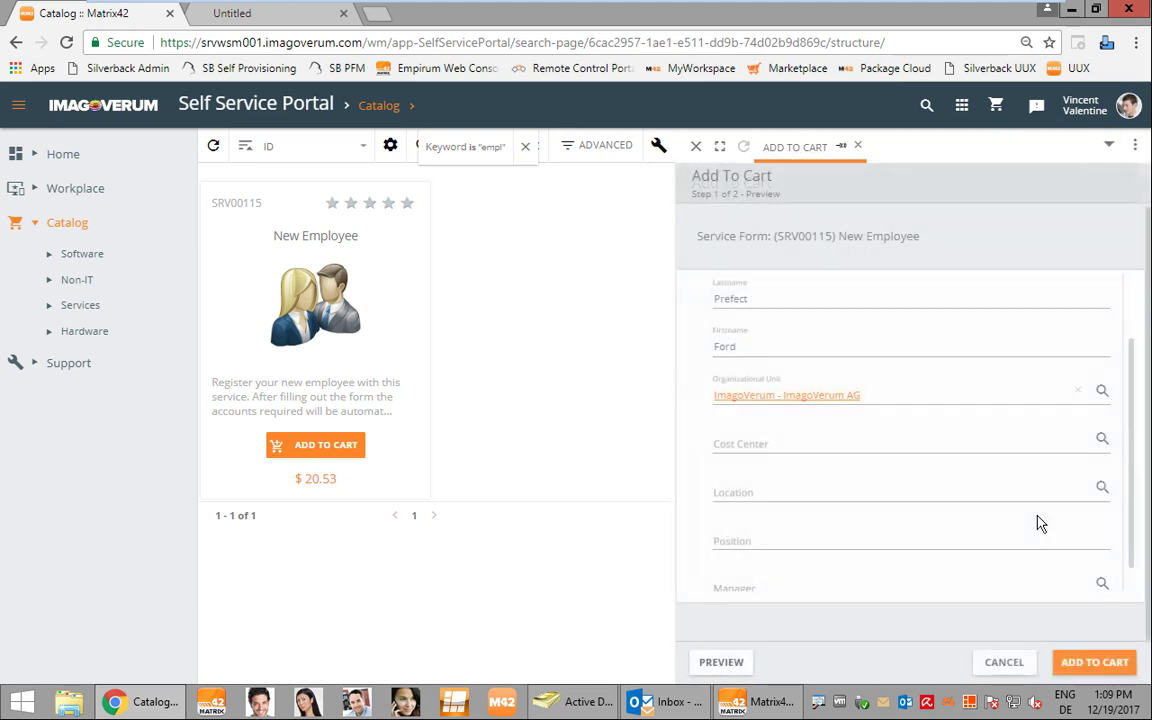
click(1102, 440)
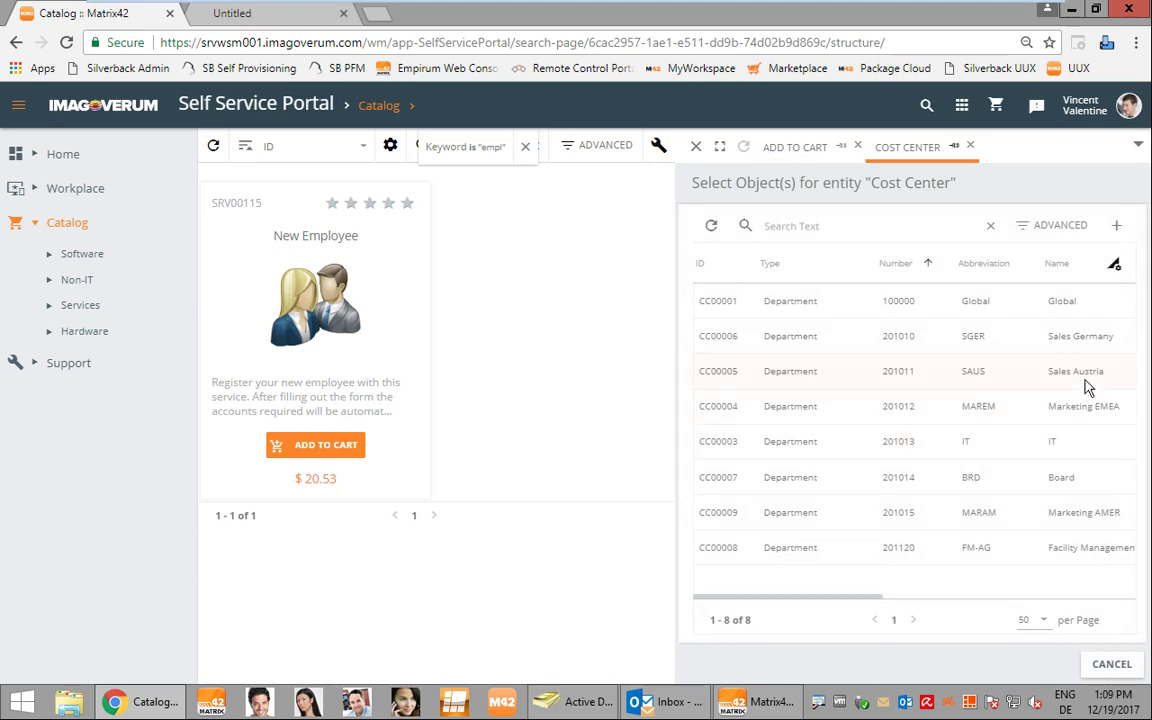
click(1000, 336)
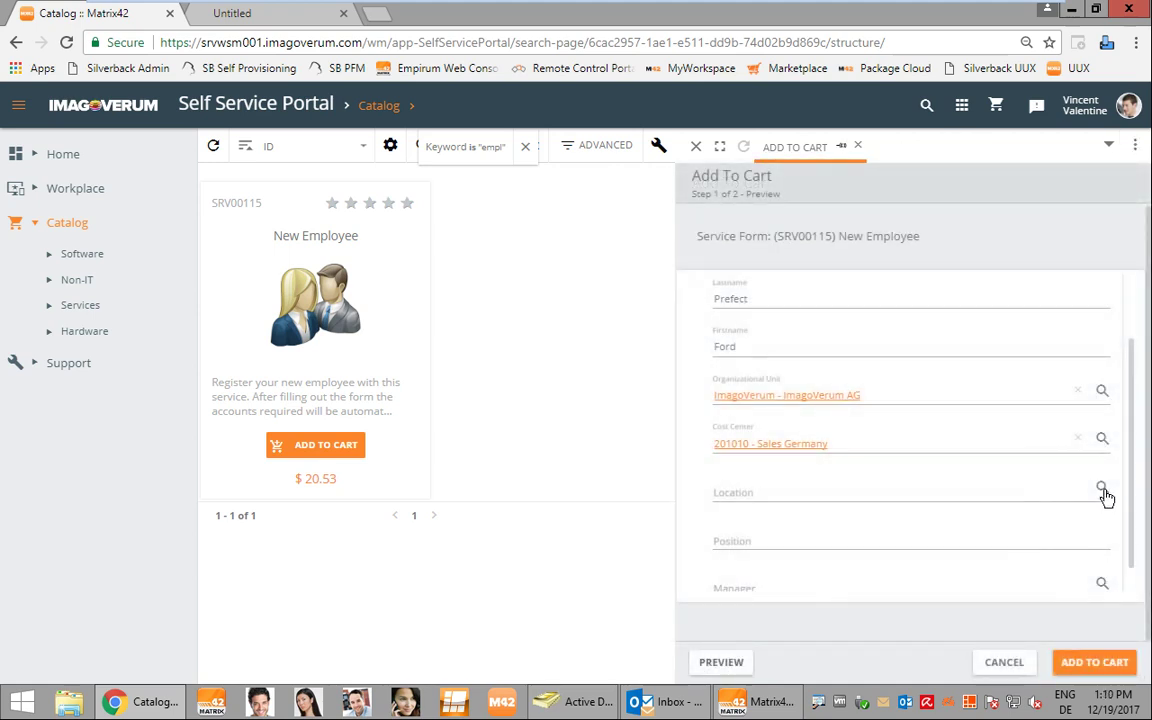
Set the new employee's location to Cologne and the position to Sales Manager
click(1103, 490)
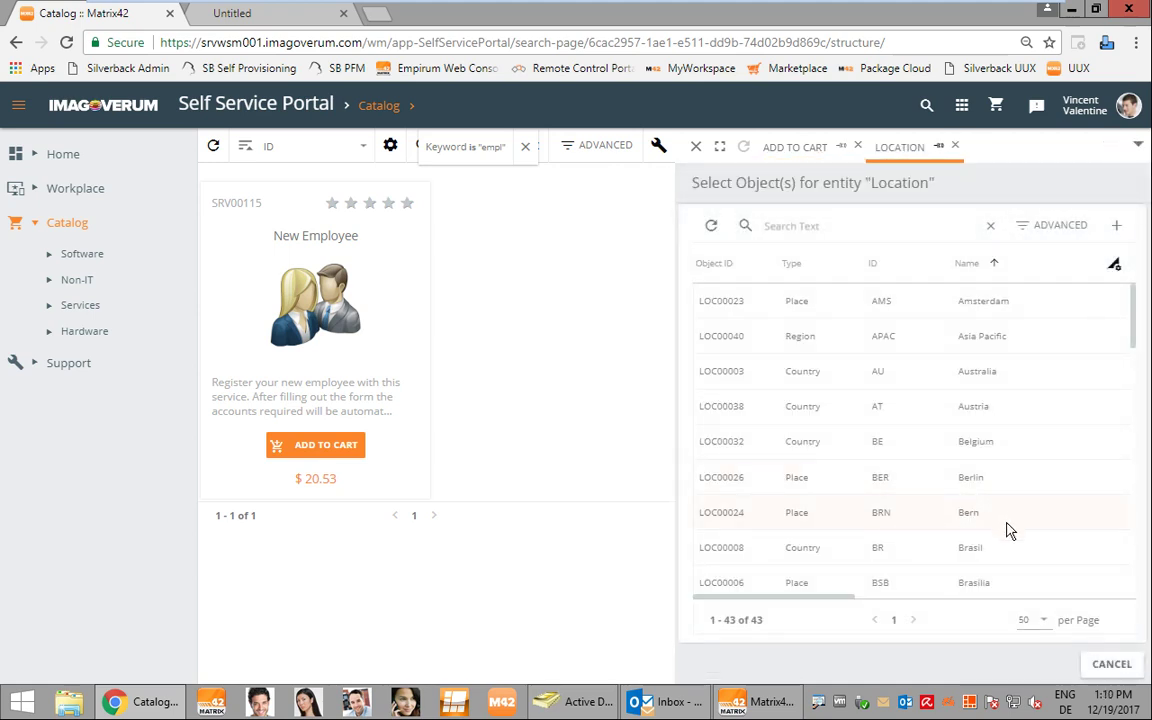
scroll(1008, 530, down, 1)
click(990, 564)
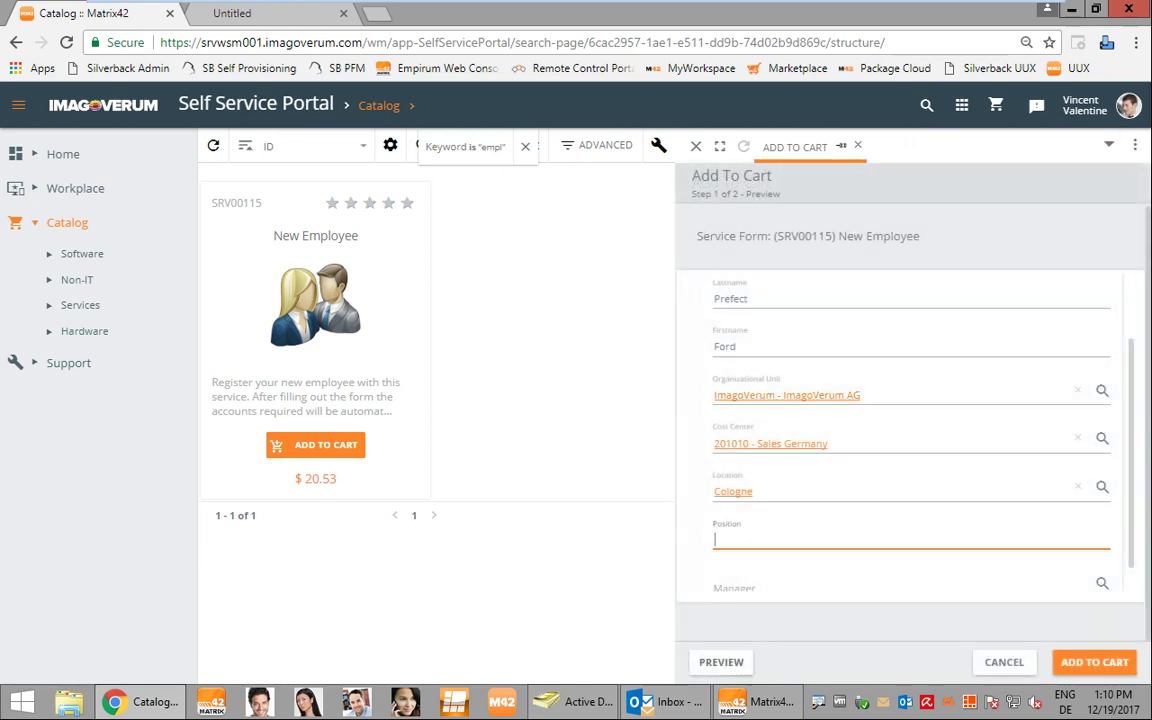
text(Sales Manager)
Look up and assign the new employee's manager, and add the completed New Employee service to the cart
scroll(937, 573, down, 1)
click(937, 550)
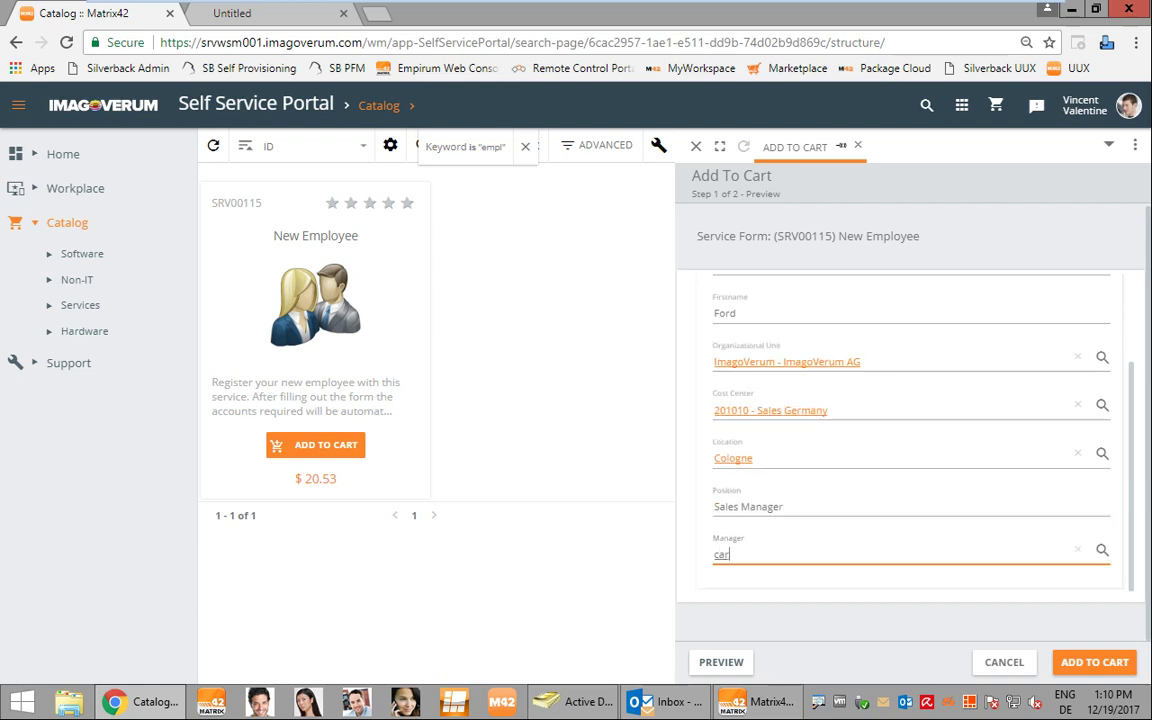
text(car)
click(950, 503)
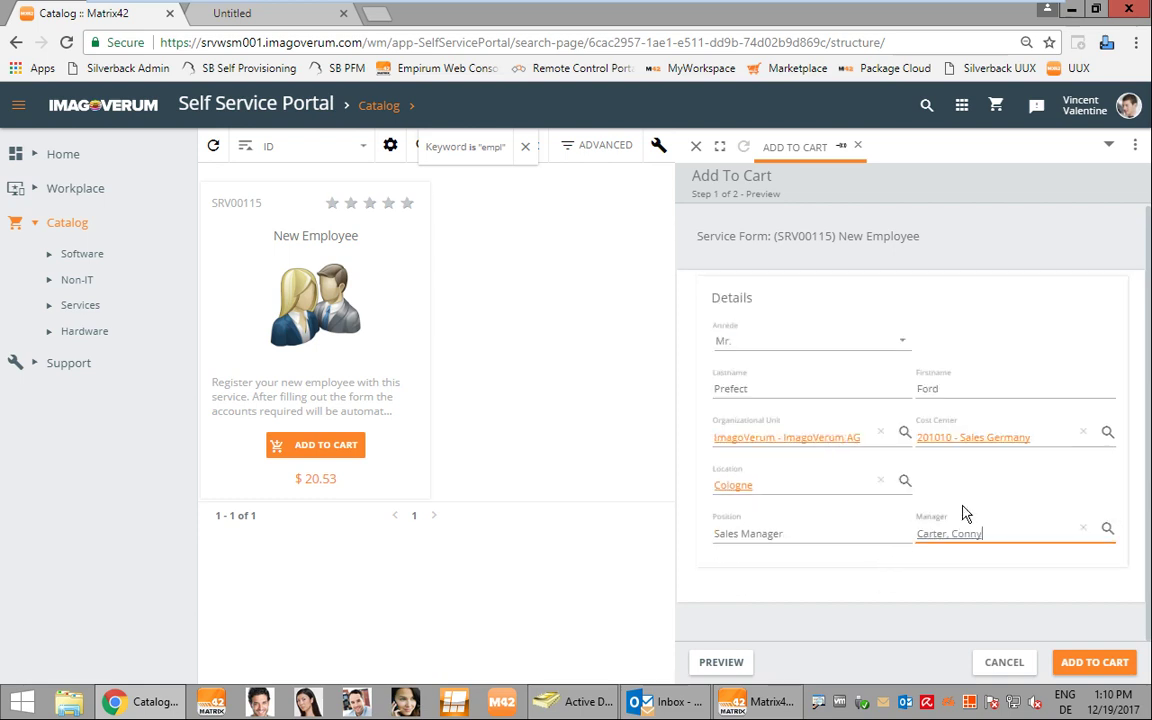
click(1095, 662)
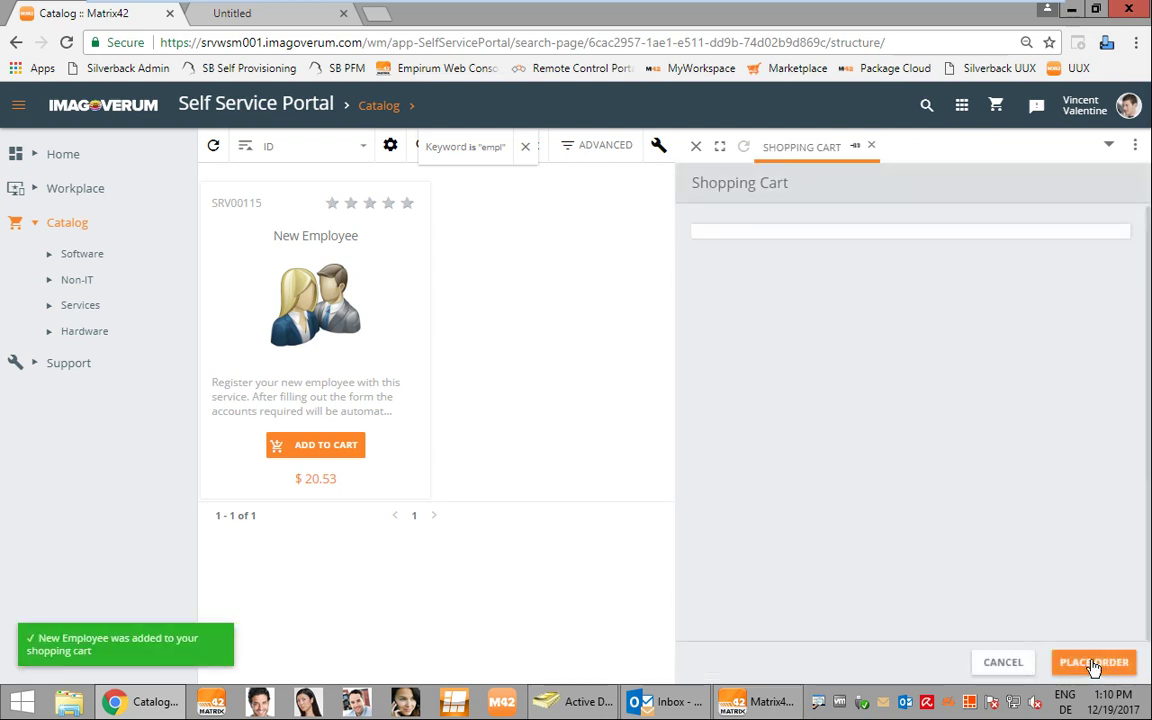
Set the shopping cart's cost center to 201010 - Sales Germany
scroll(911, 405, down, 3)
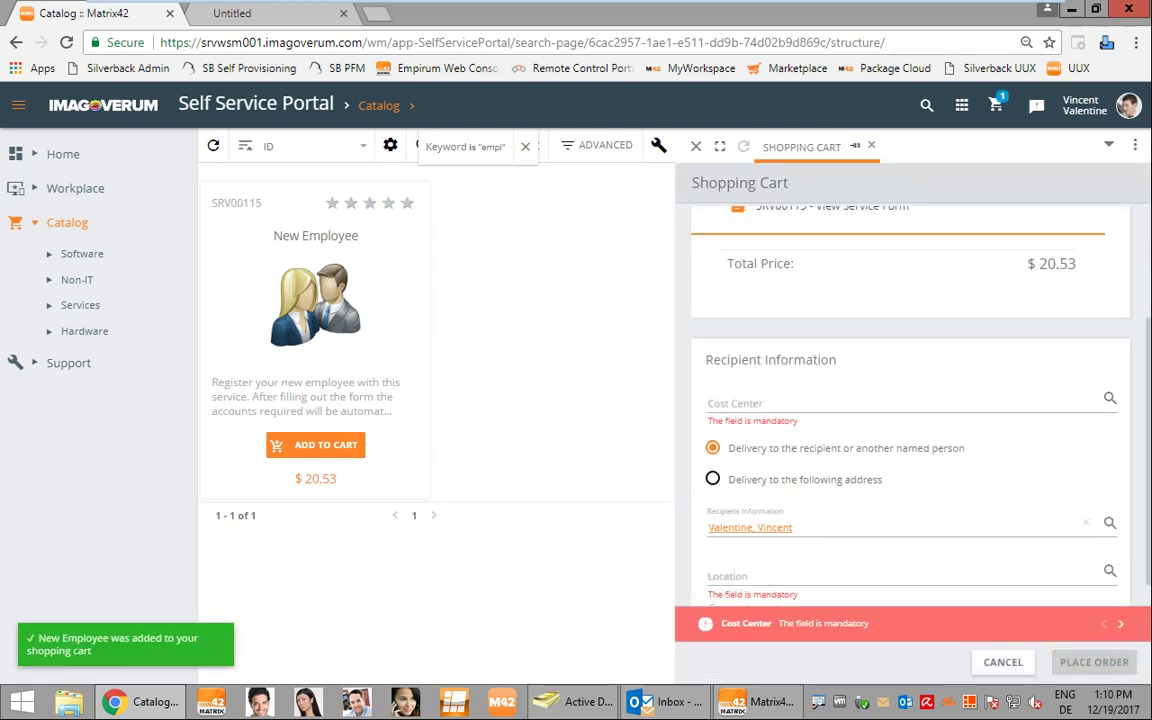
scroll(911, 405, down, 1)
scroll(976, 528, up, 1)
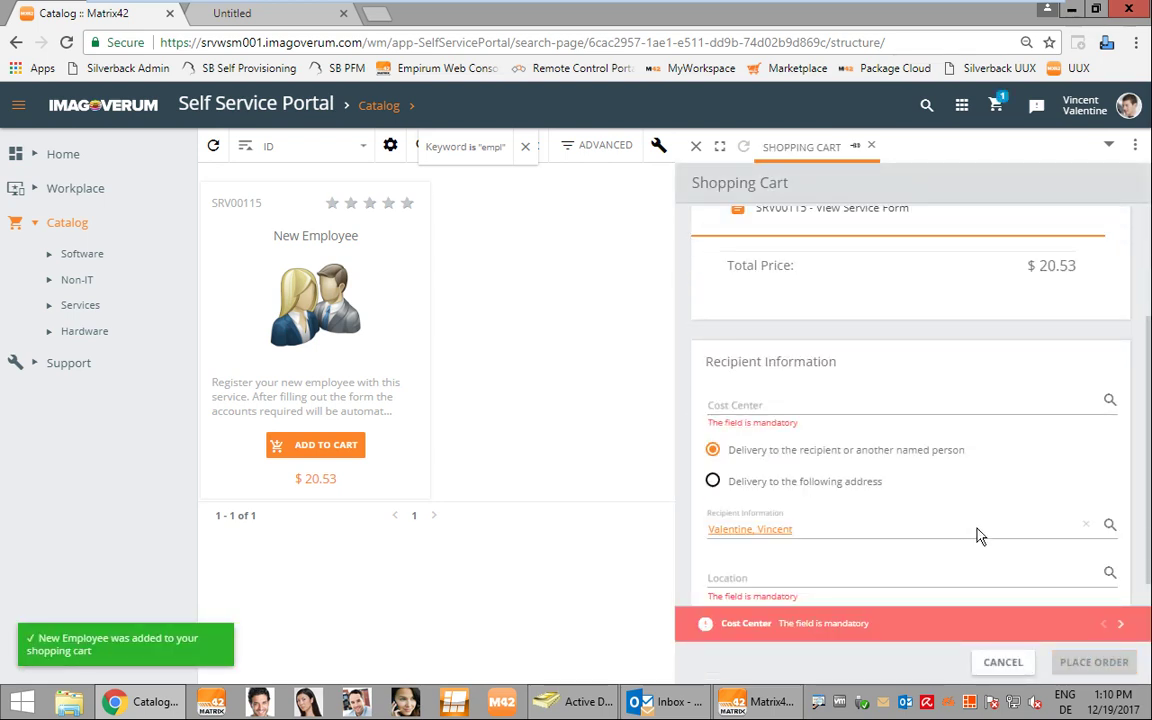
click(850, 404)
click(1109, 402)
click(1019, 346)
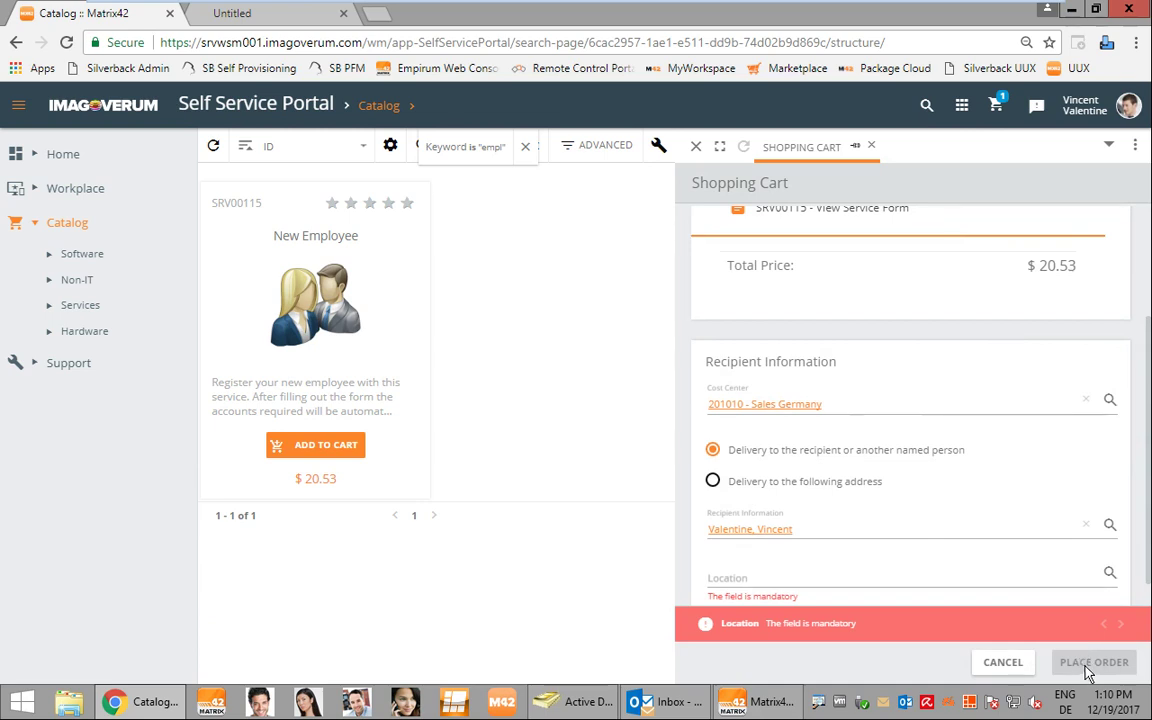
Set the delivery location to Cologne and place the order
scroll(866, 505, down, 1)
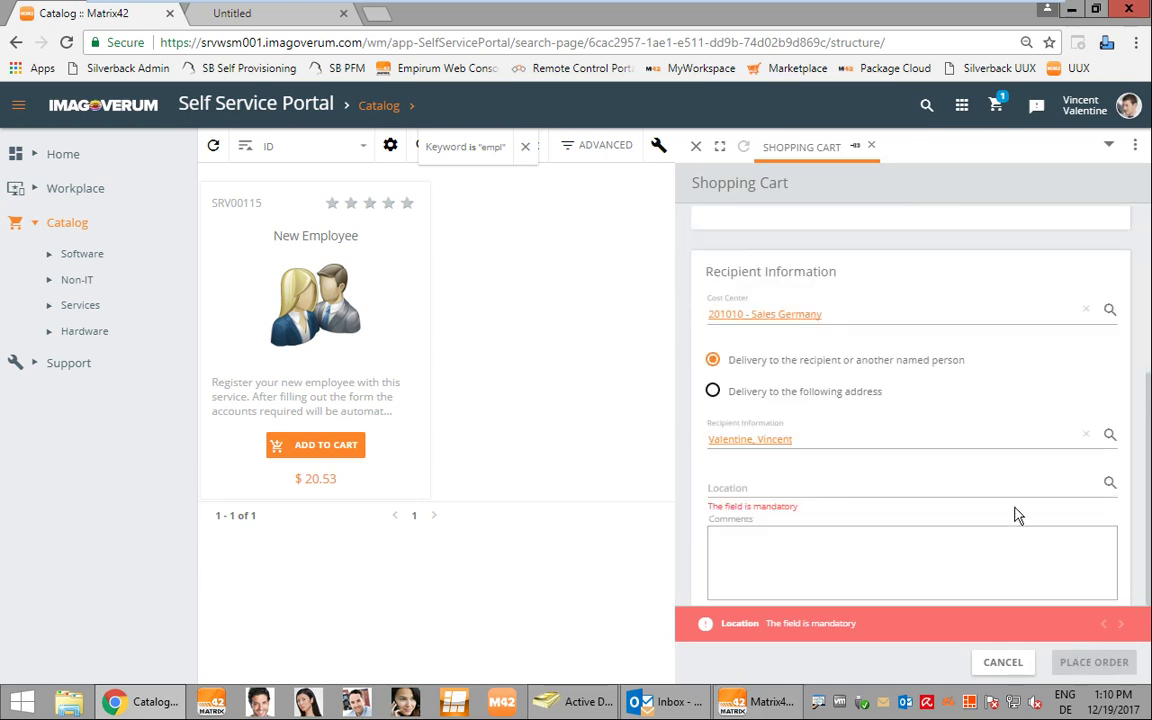
click(1110, 484)
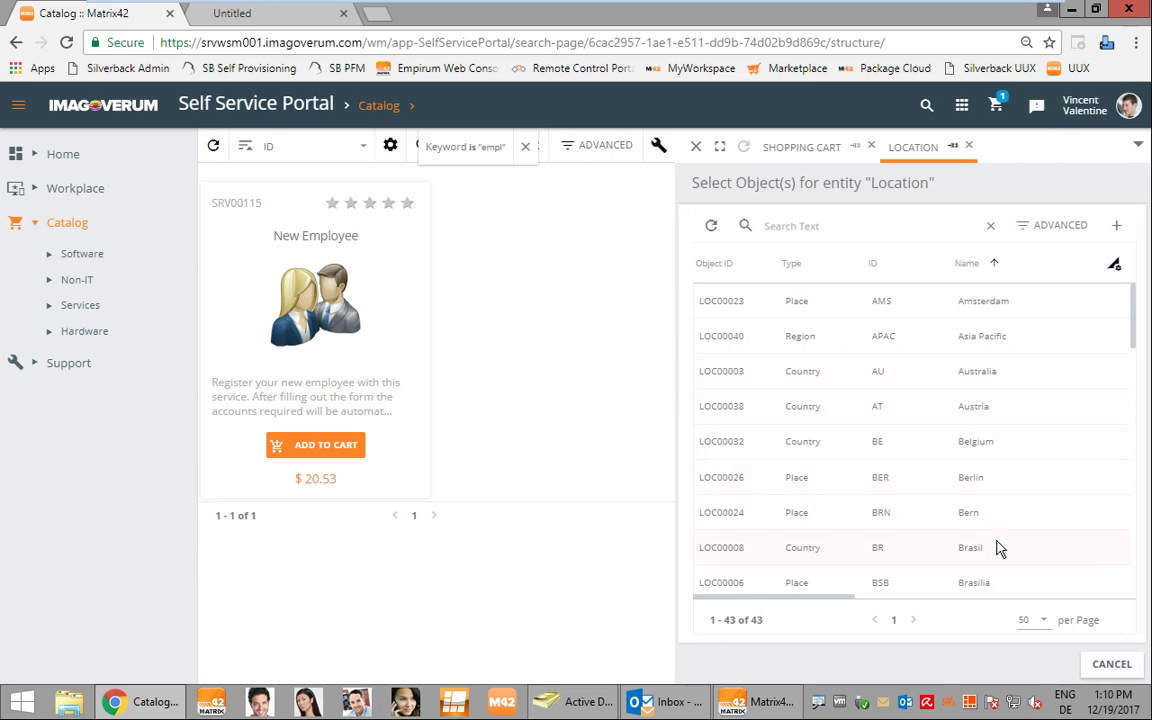
scroll(997, 547, down, 5)
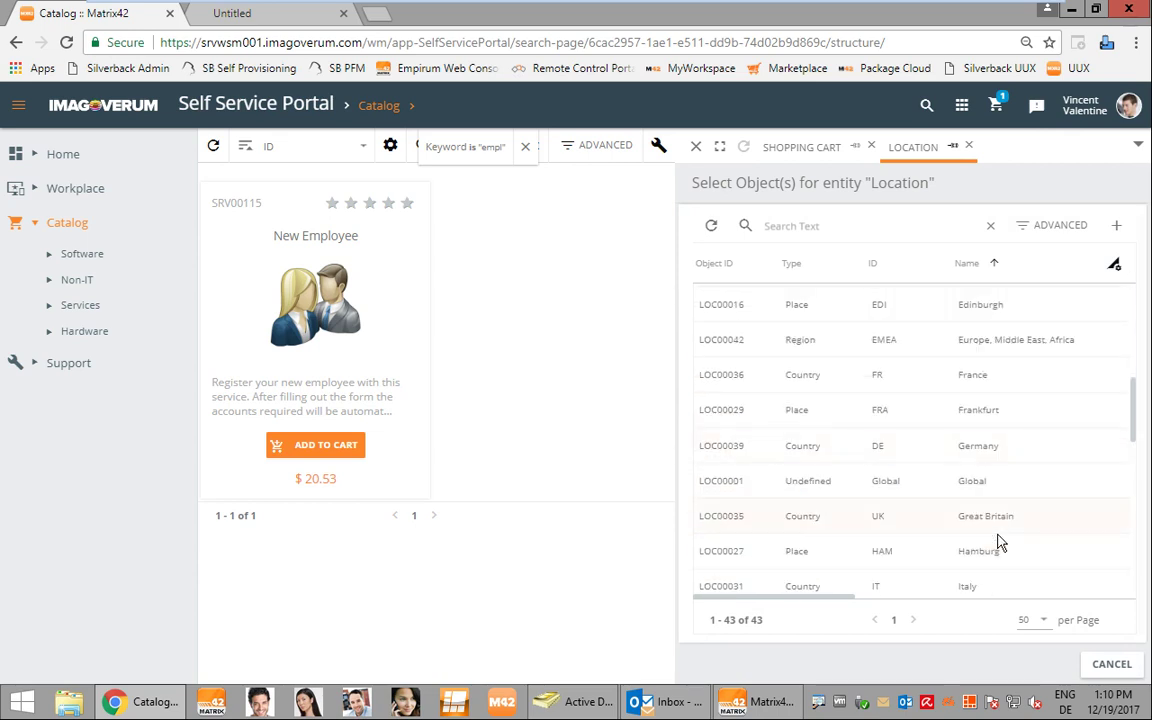
scroll(997, 541, up, 1)
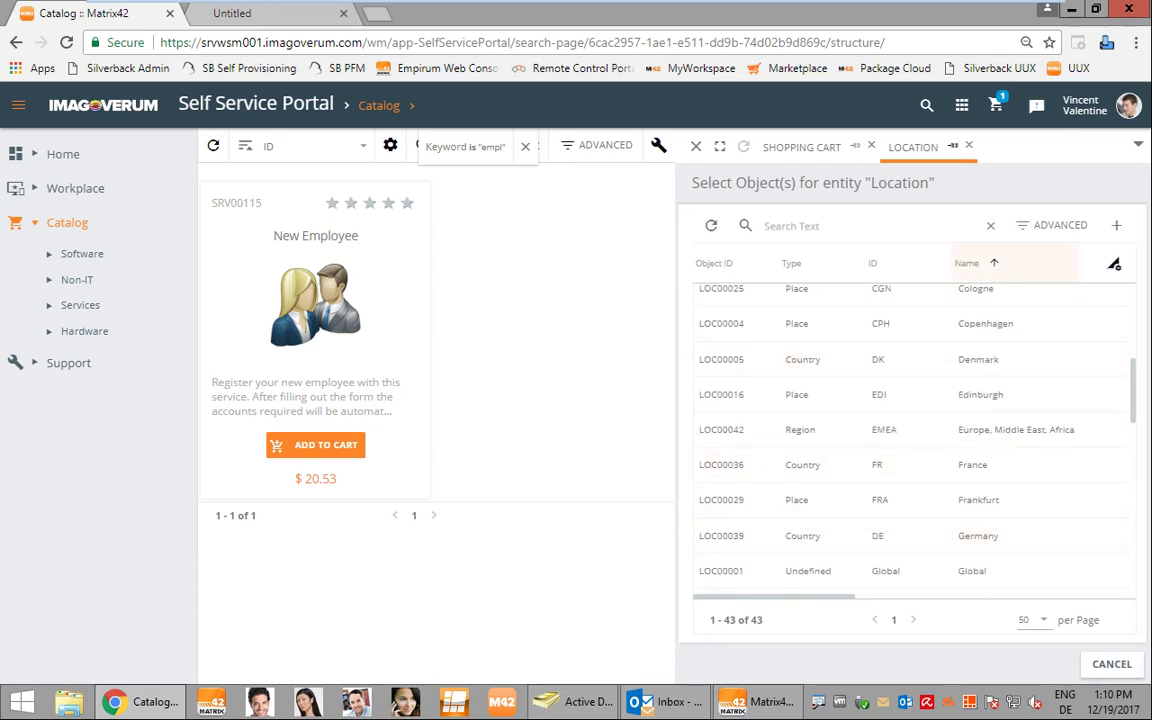
click(980, 290)
click(1104, 663)
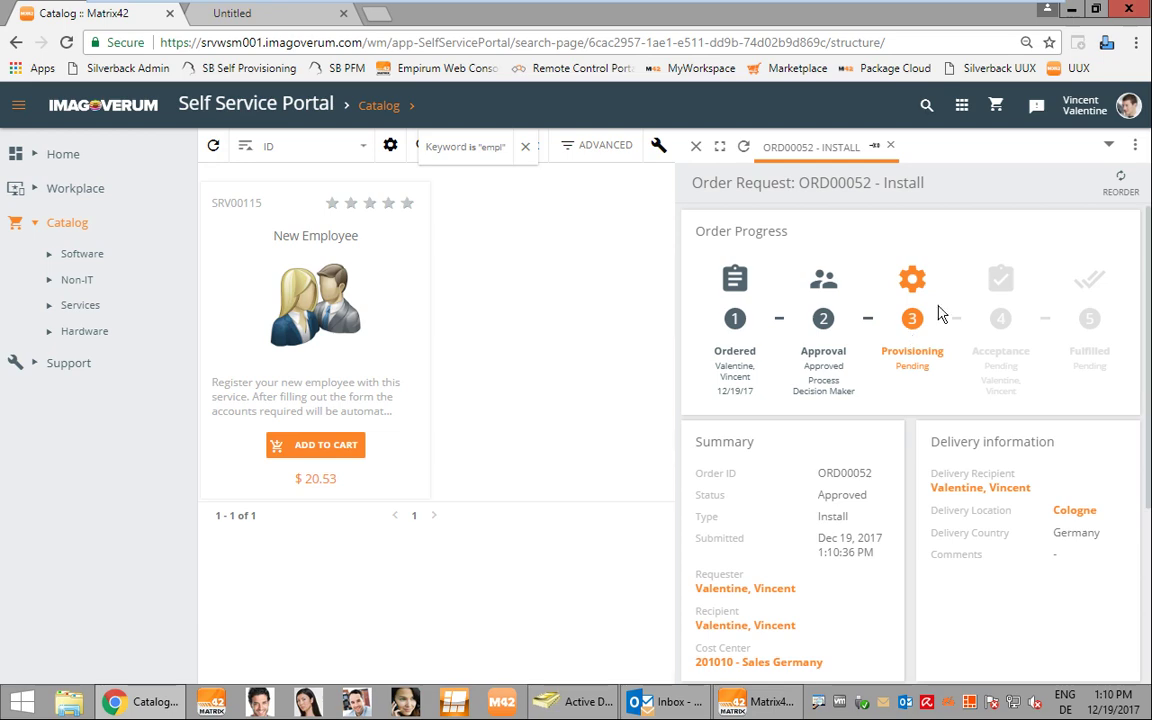
Switch to Active Directory Users and Computers, refresh the USERS container under Global, and select the newly created employee account
click(575, 702)
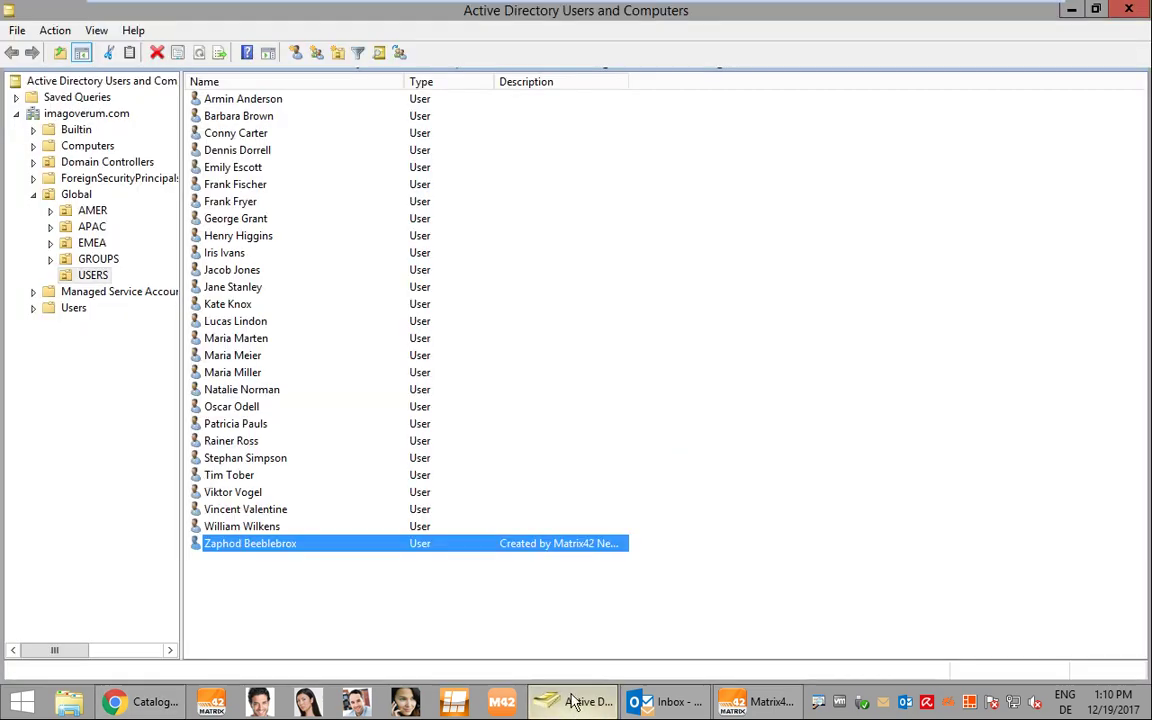
click(531, 510)
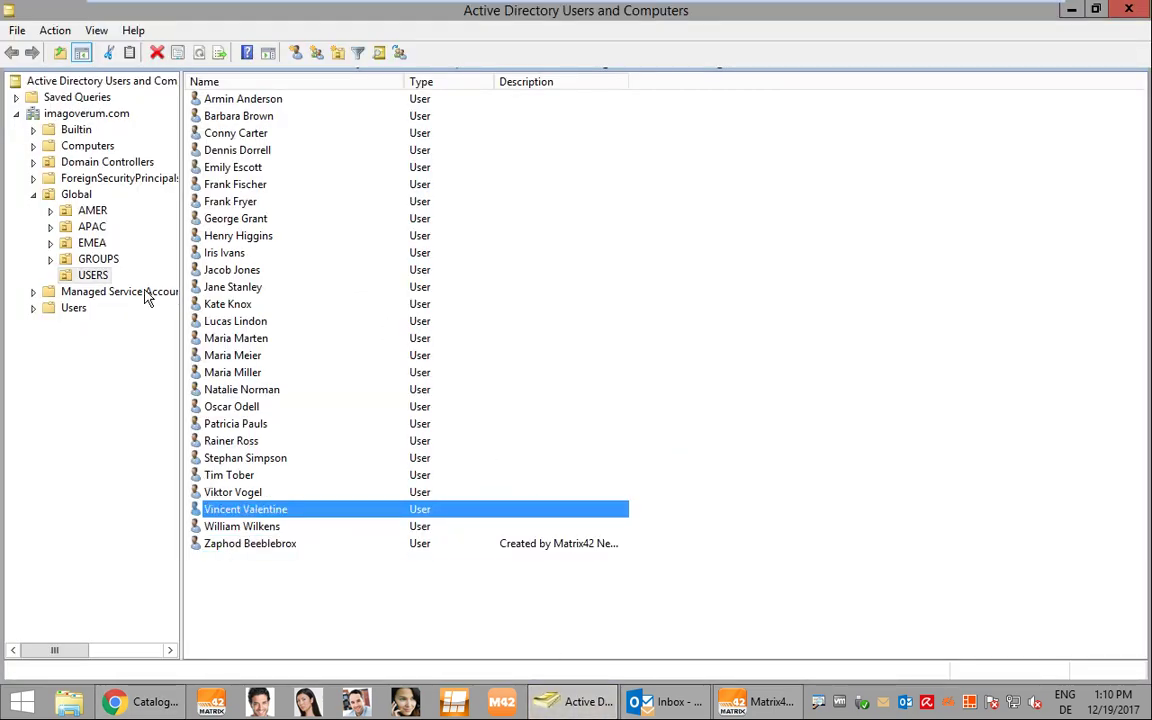
right_click(103, 276)
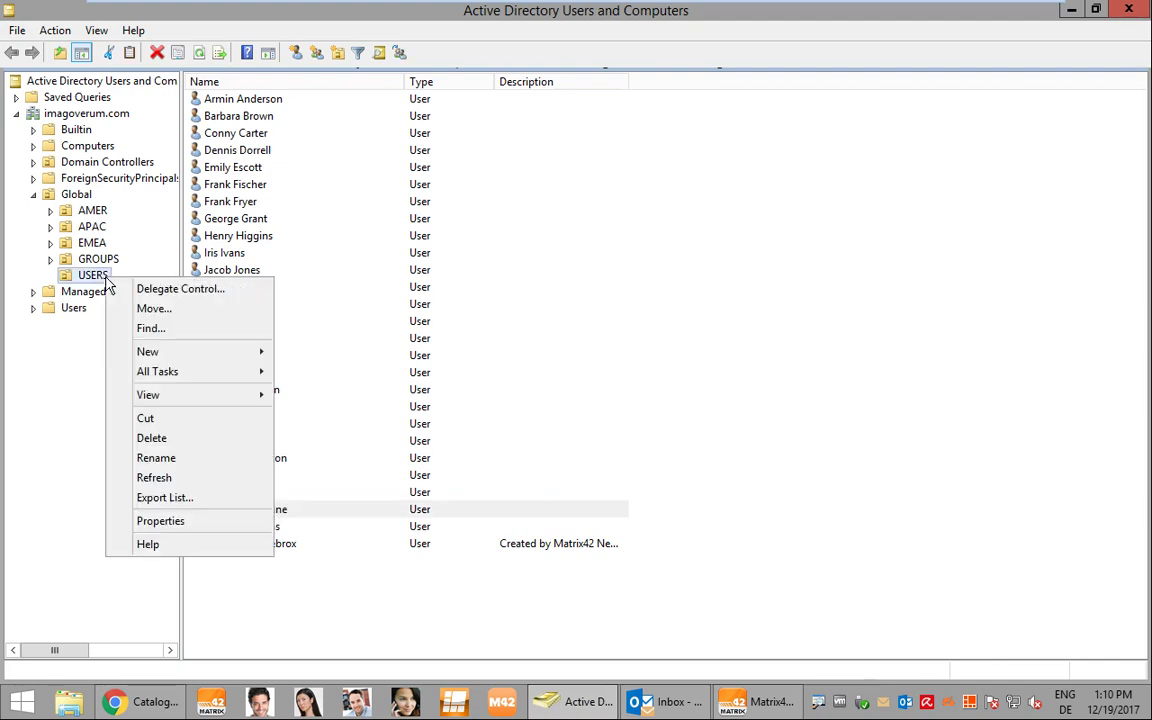
click(186, 484)
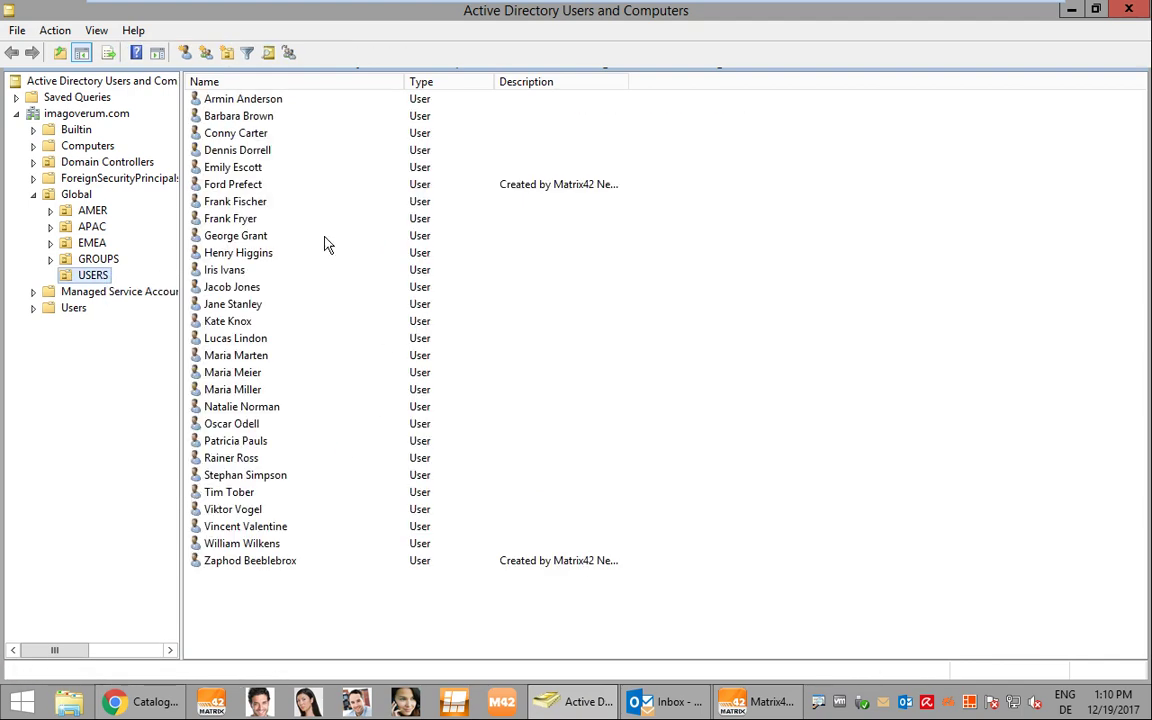
click(290, 200)
click(290, 188)
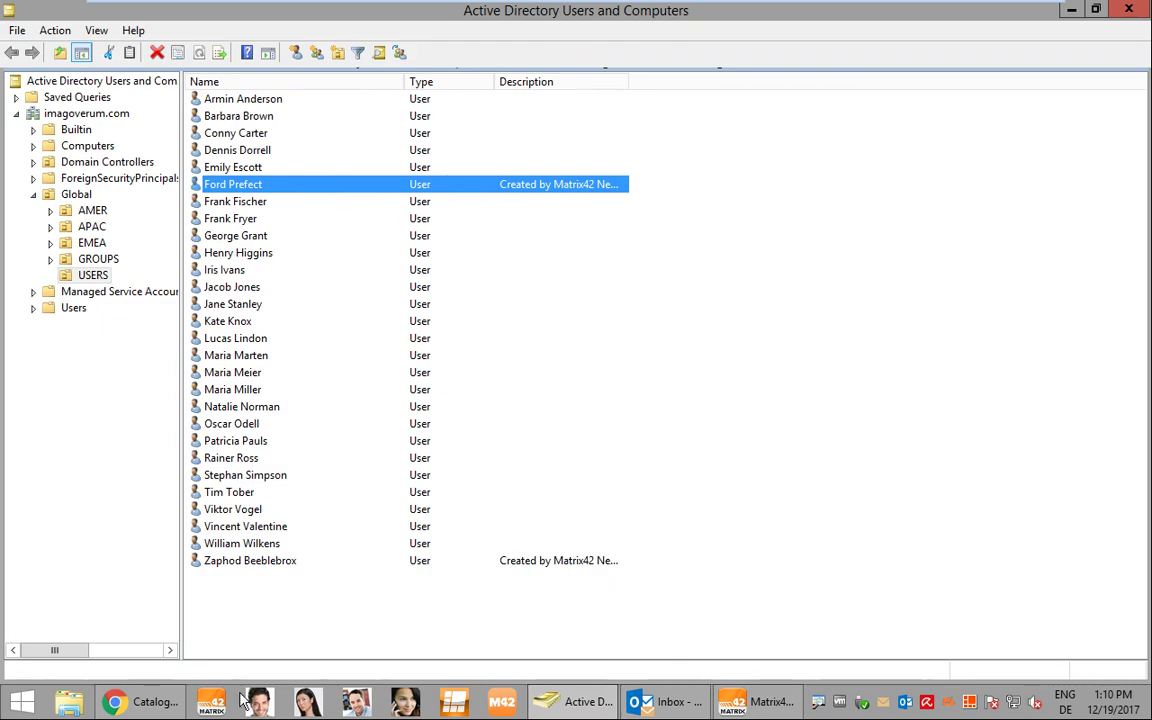
Switch back to the browser and view the collaboration task list in the Service Catalog application
click(143, 701)
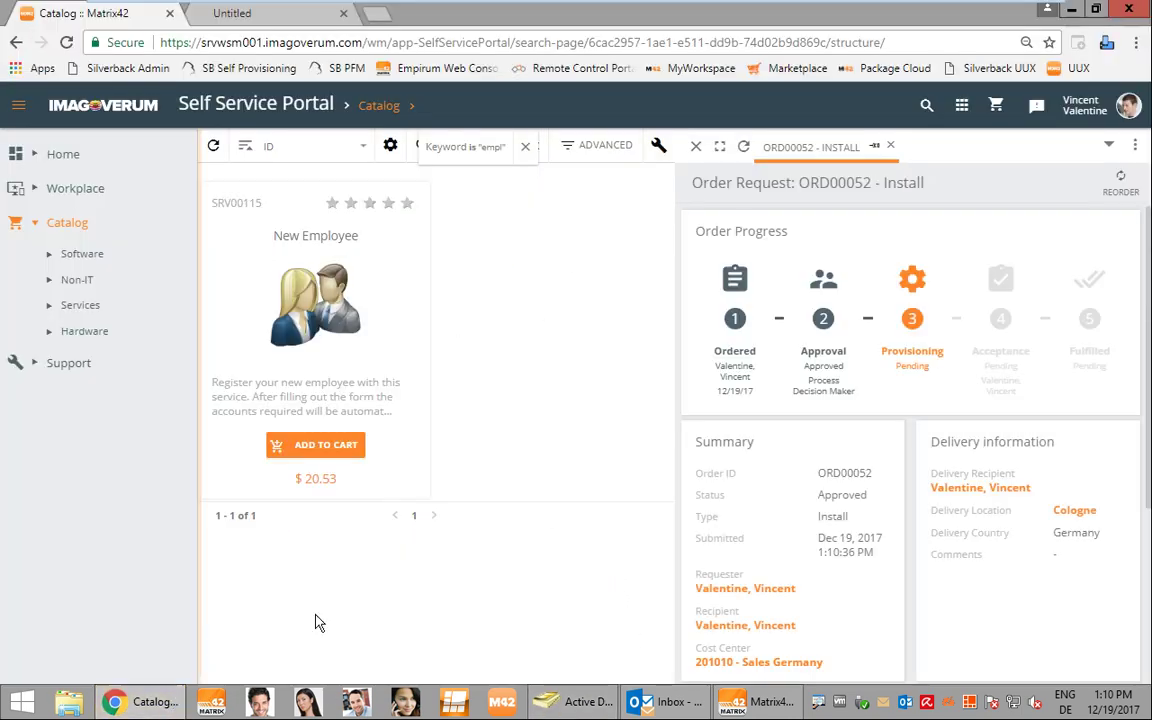
click(961, 105)
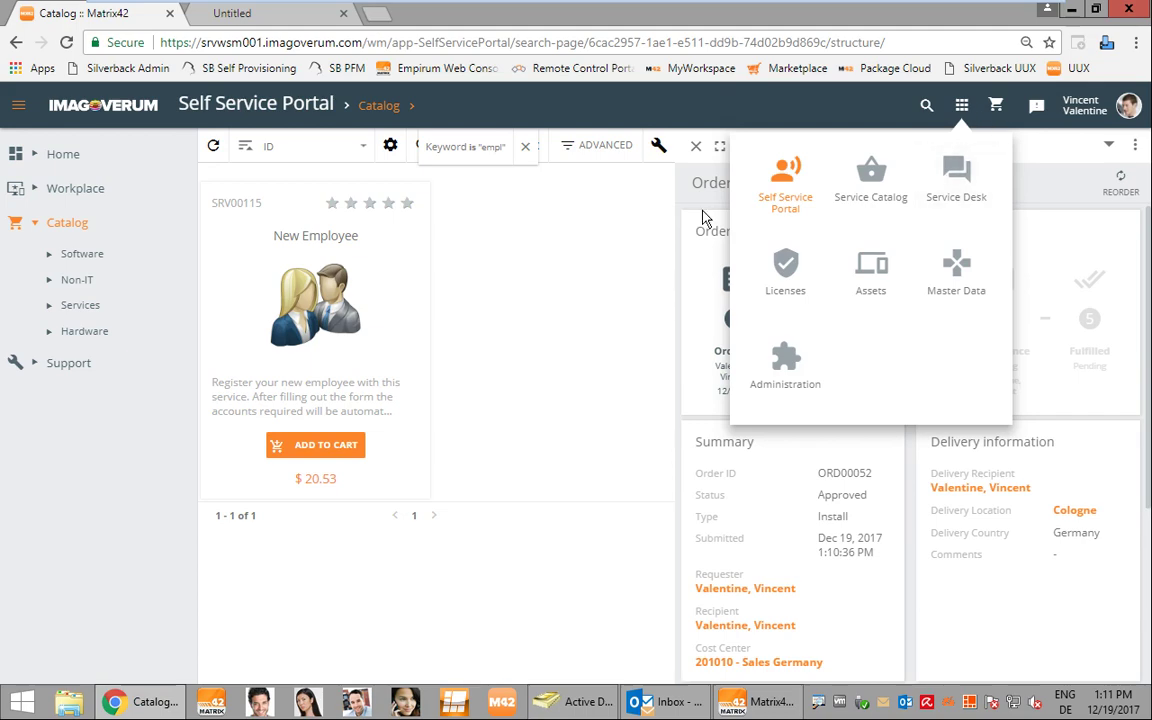
click(871, 180)
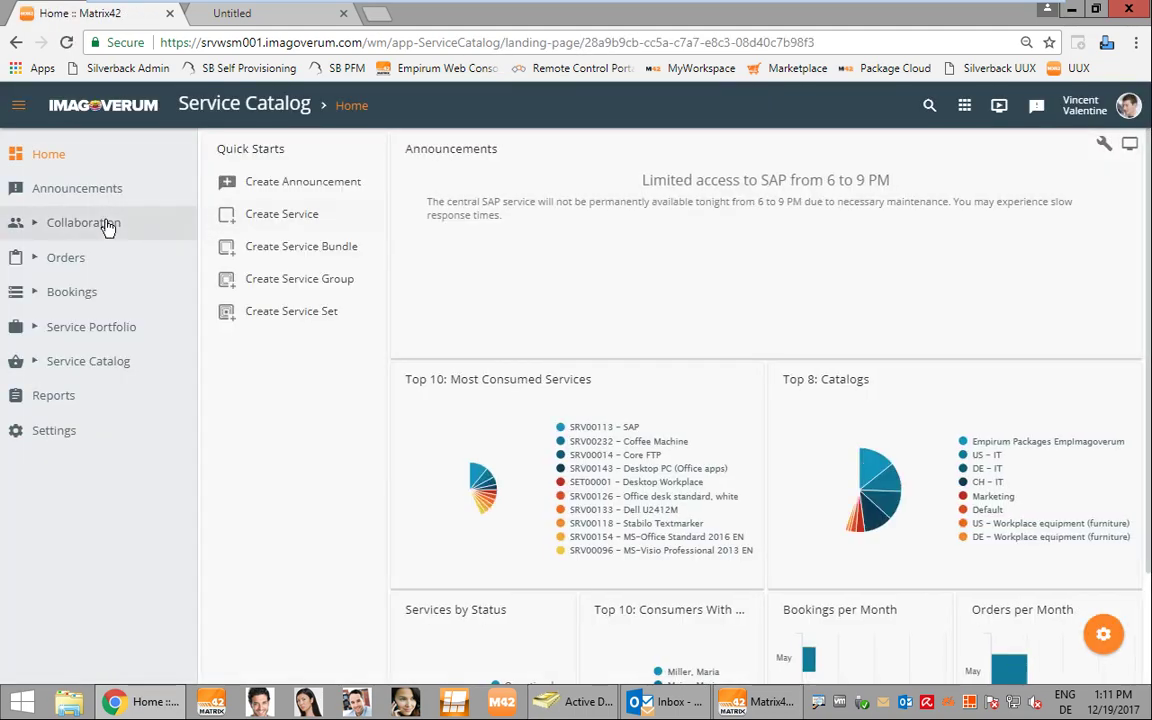
click(44, 229)
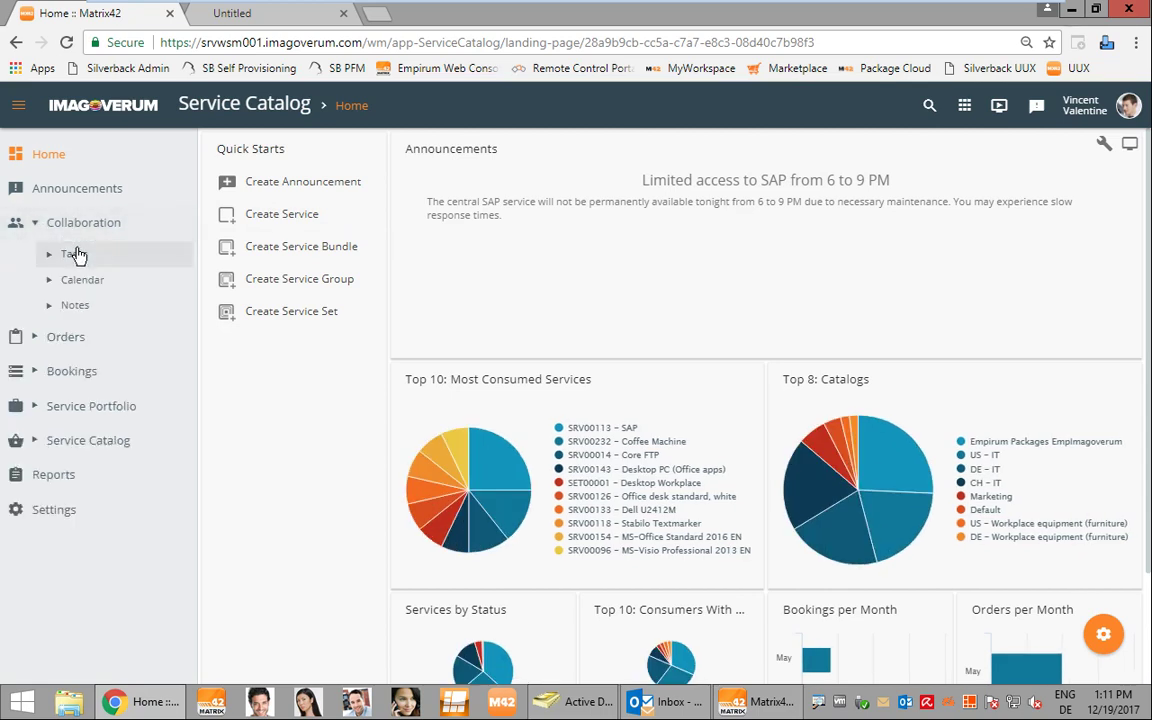
click(77, 255)
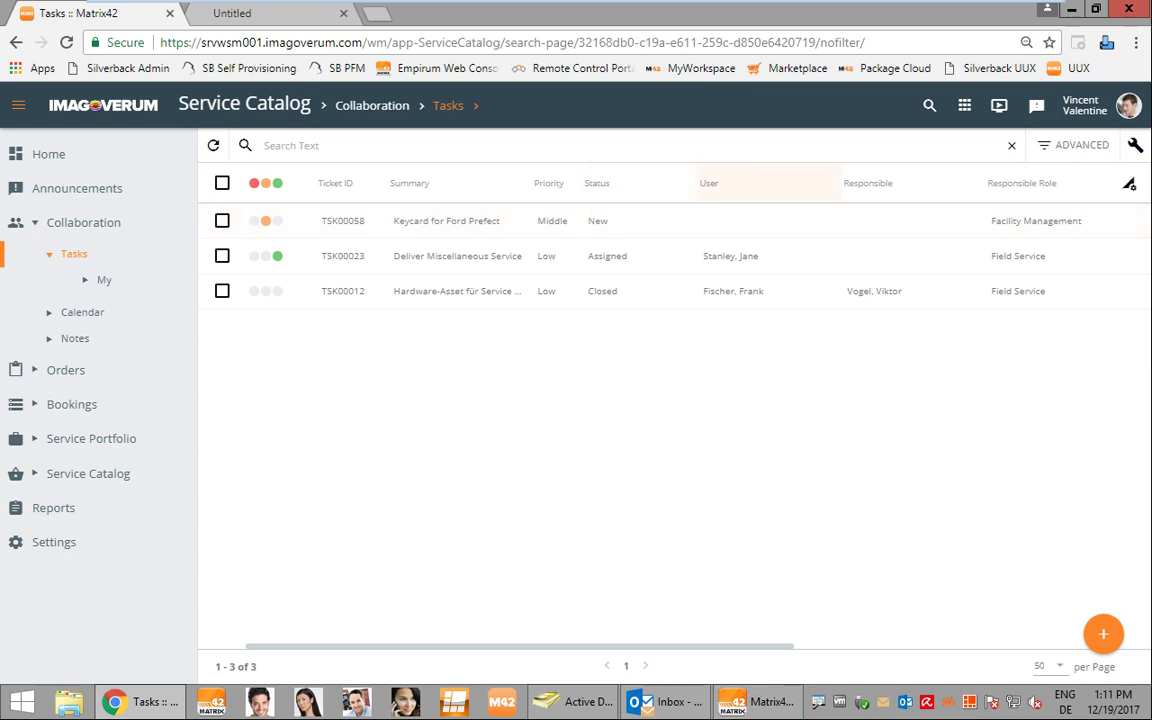
Open the list of workflow instances in the Administration application
click(964, 105)
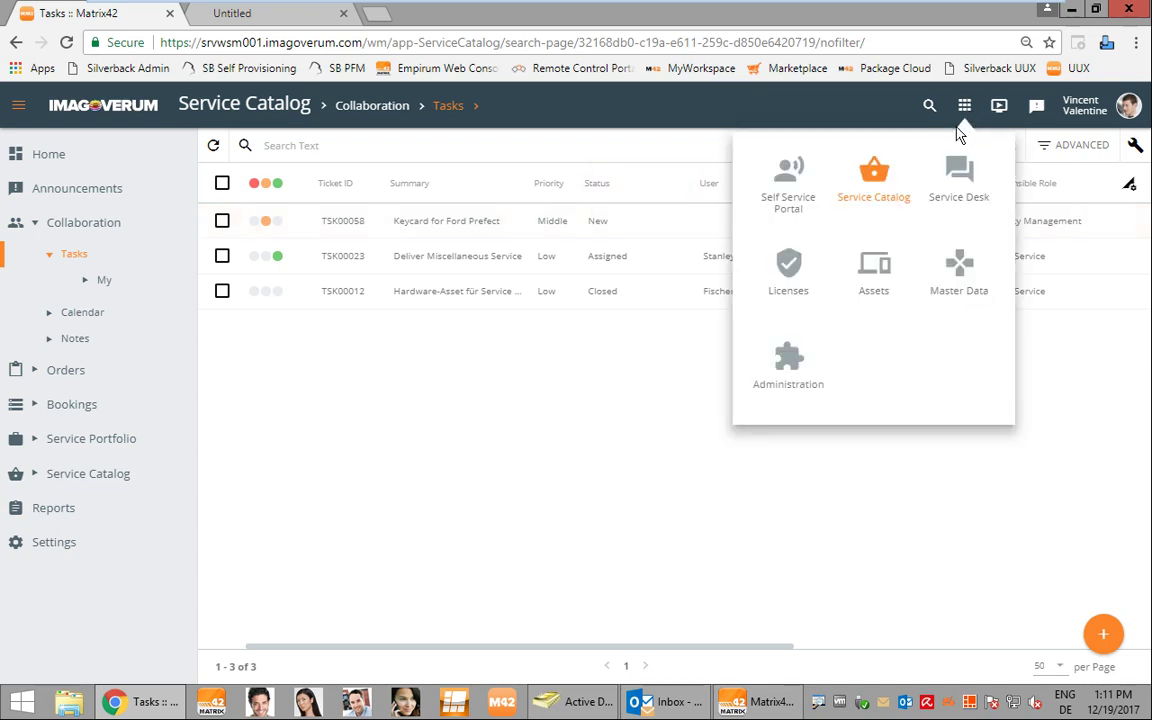
click(803, 366)
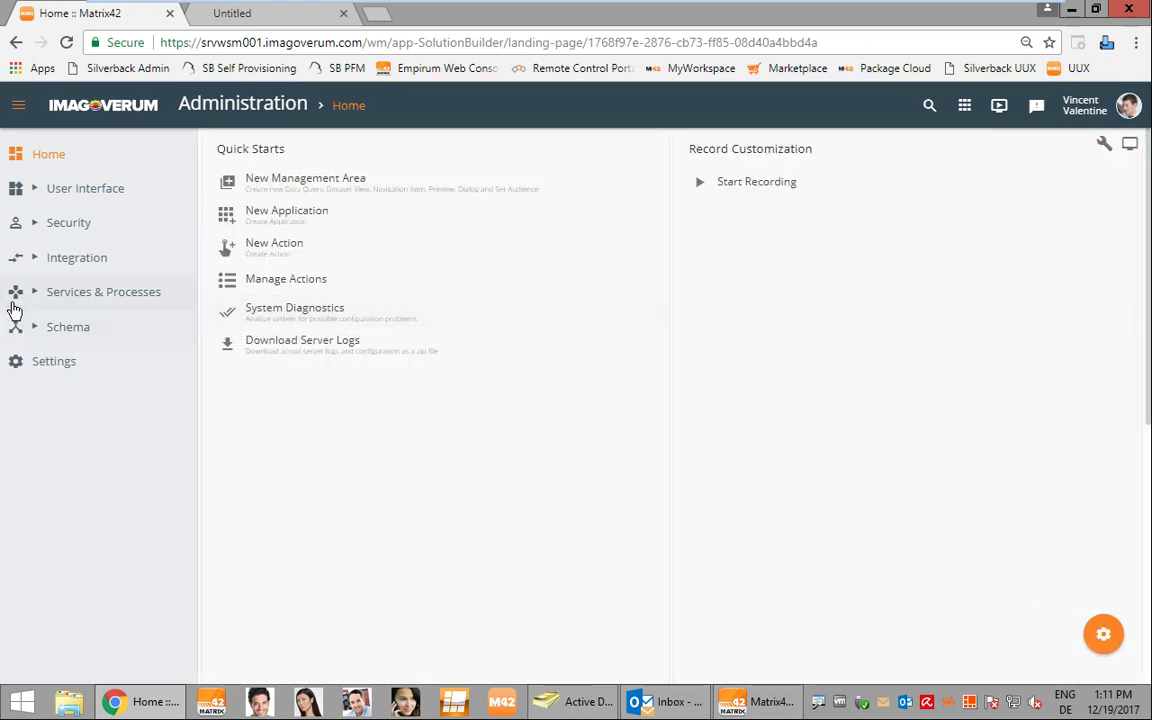
click(41, 294)
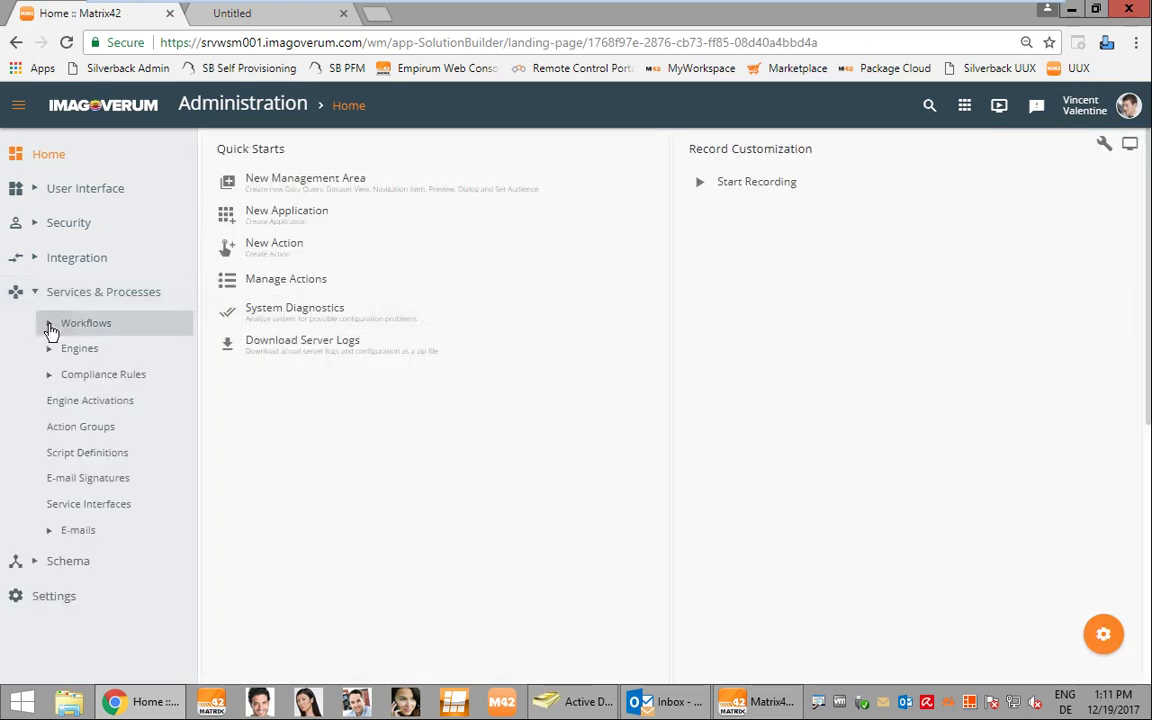
click(50, 328)
click(122, 380)
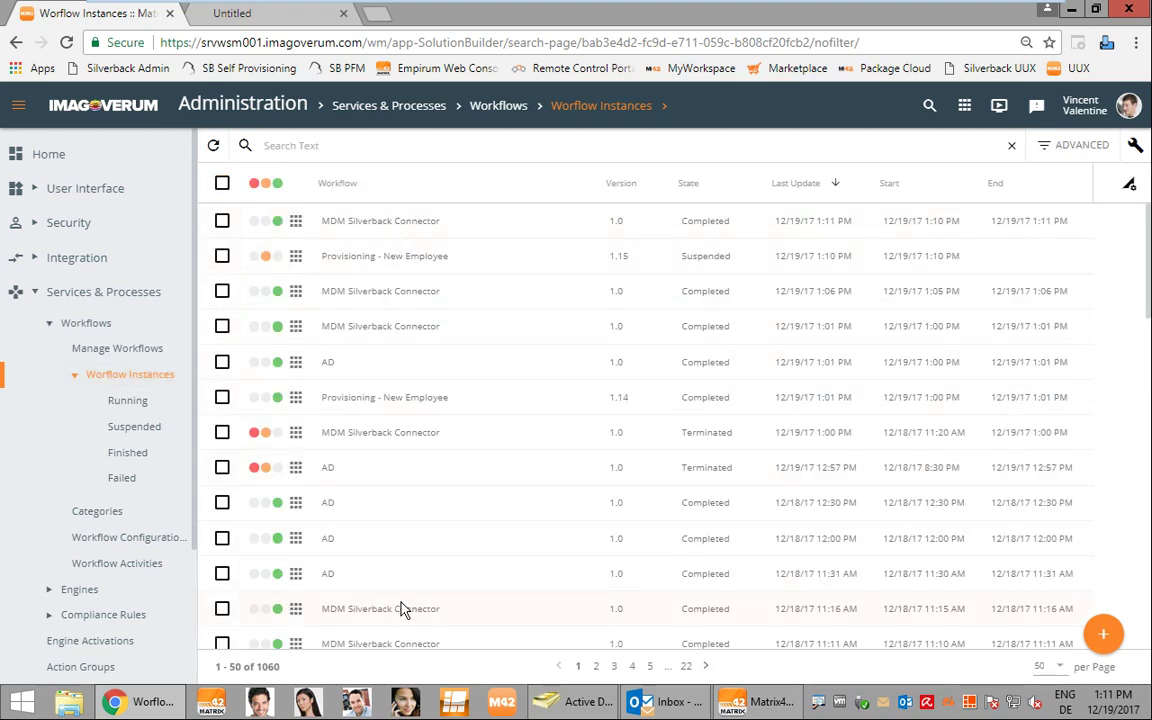
Open visual tracking for the suspended Provisioning - New Employee instance, version 1.15
right_click(565, 260)
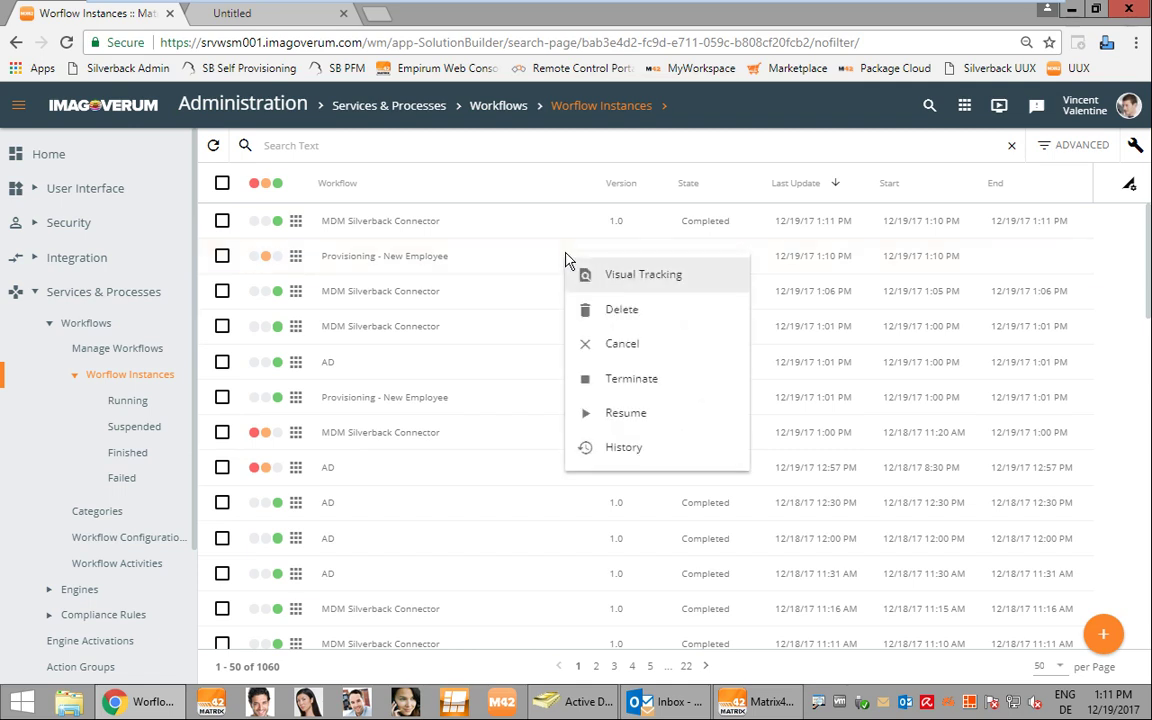
click(519, 265)
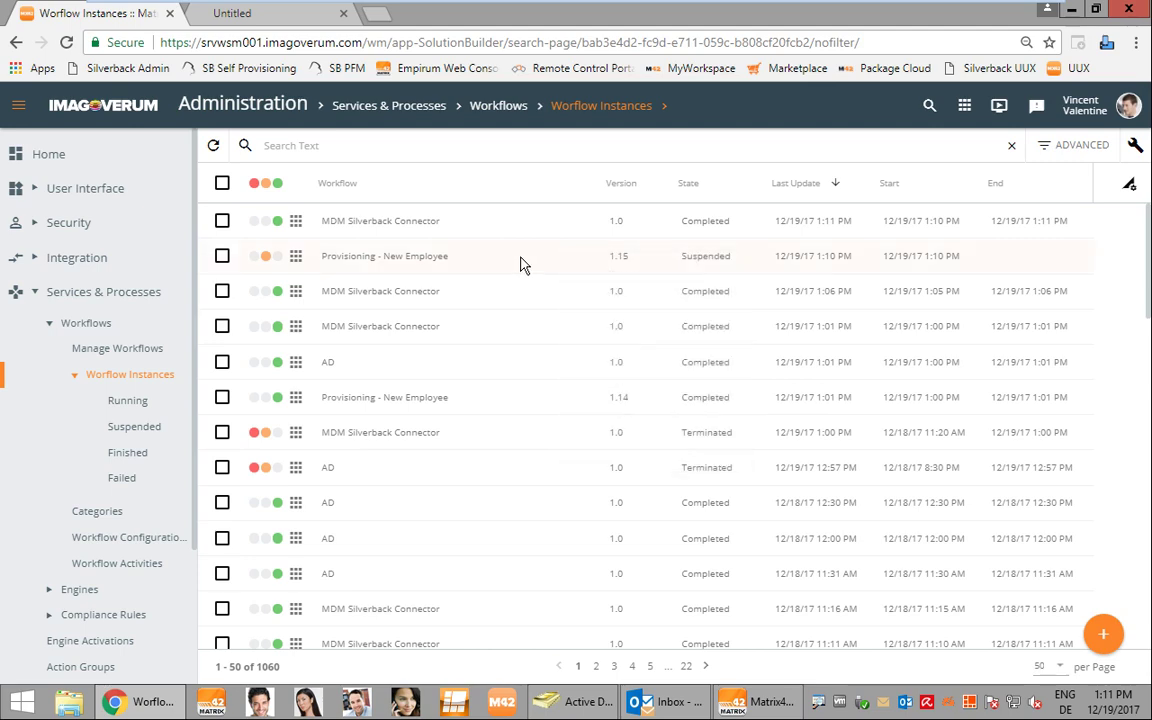
click(520, 265)
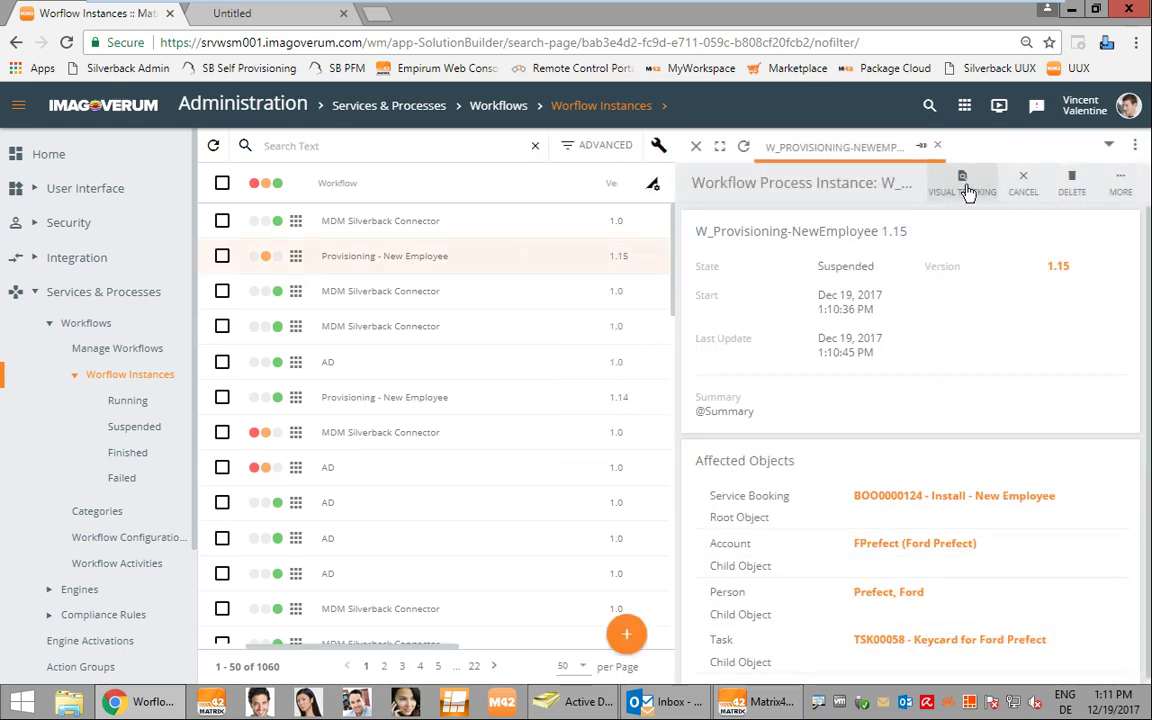
click(964, 188)
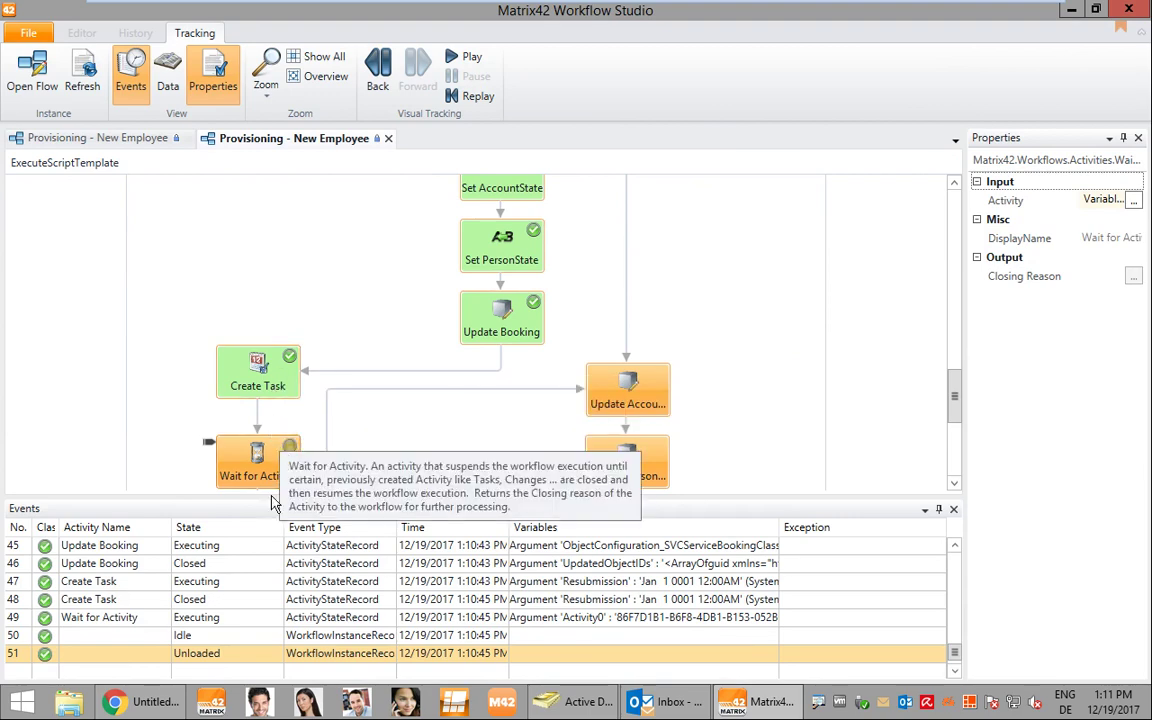
Return to the browser and open the new employee's keycard task from the Service Catalog task list
click(152, 705)
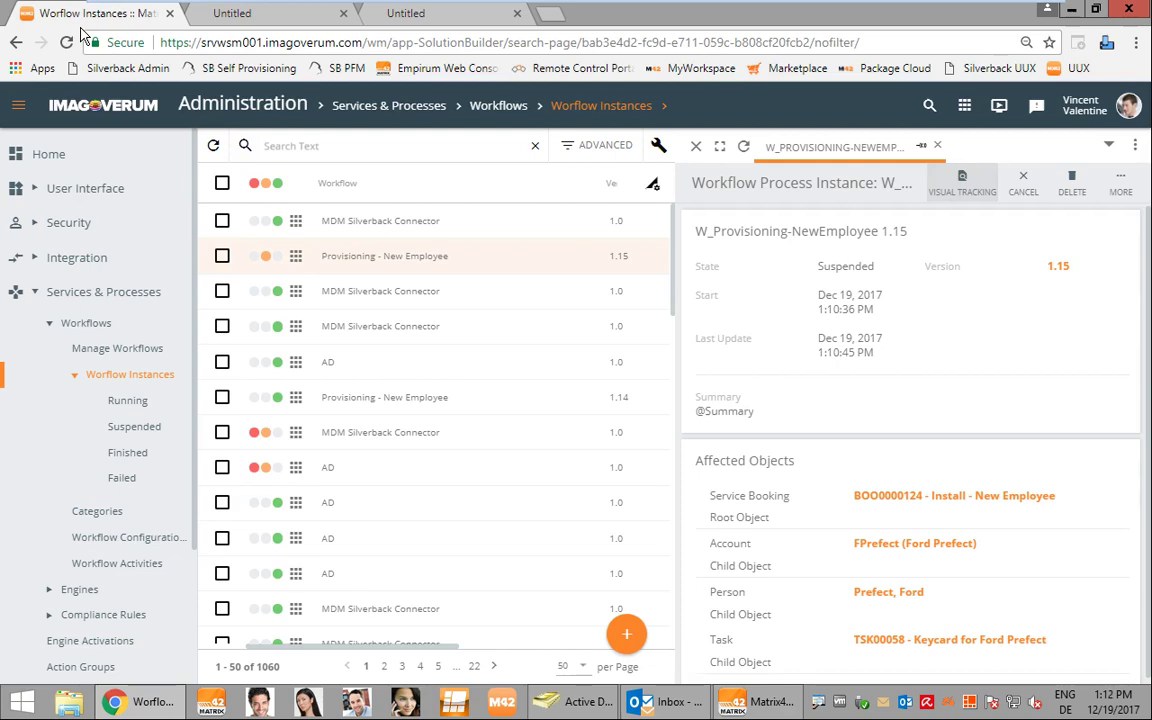
click(964, 105)
click(874, 175)
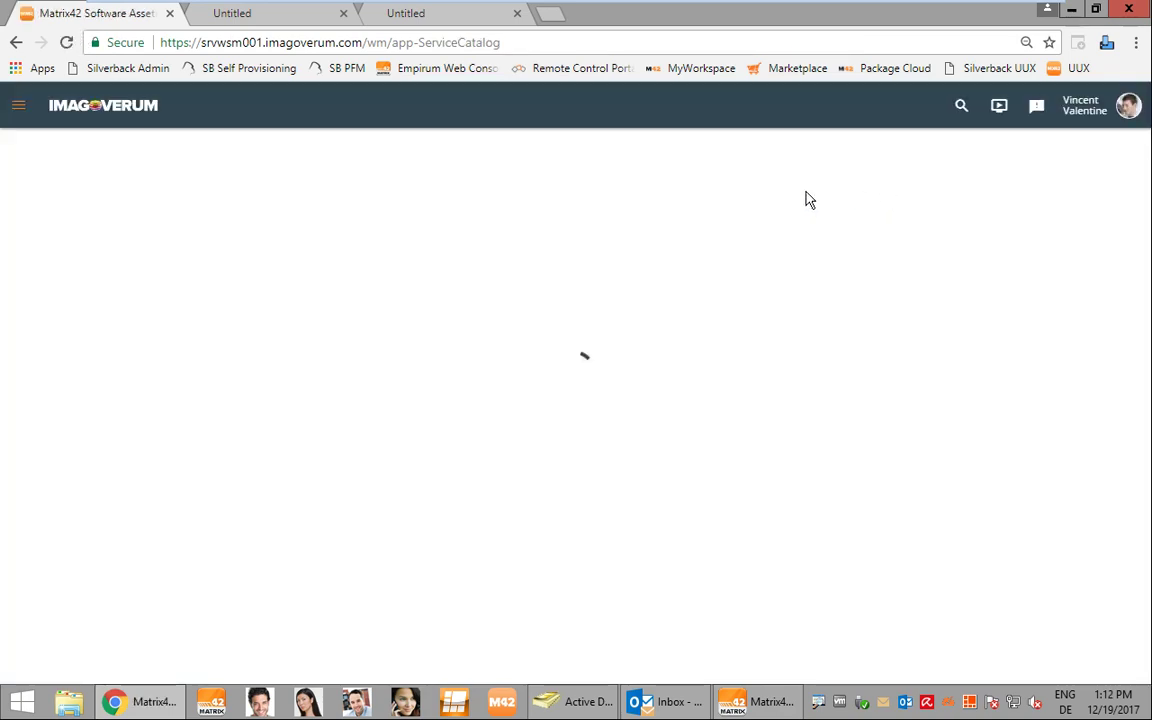
click(24, 226)
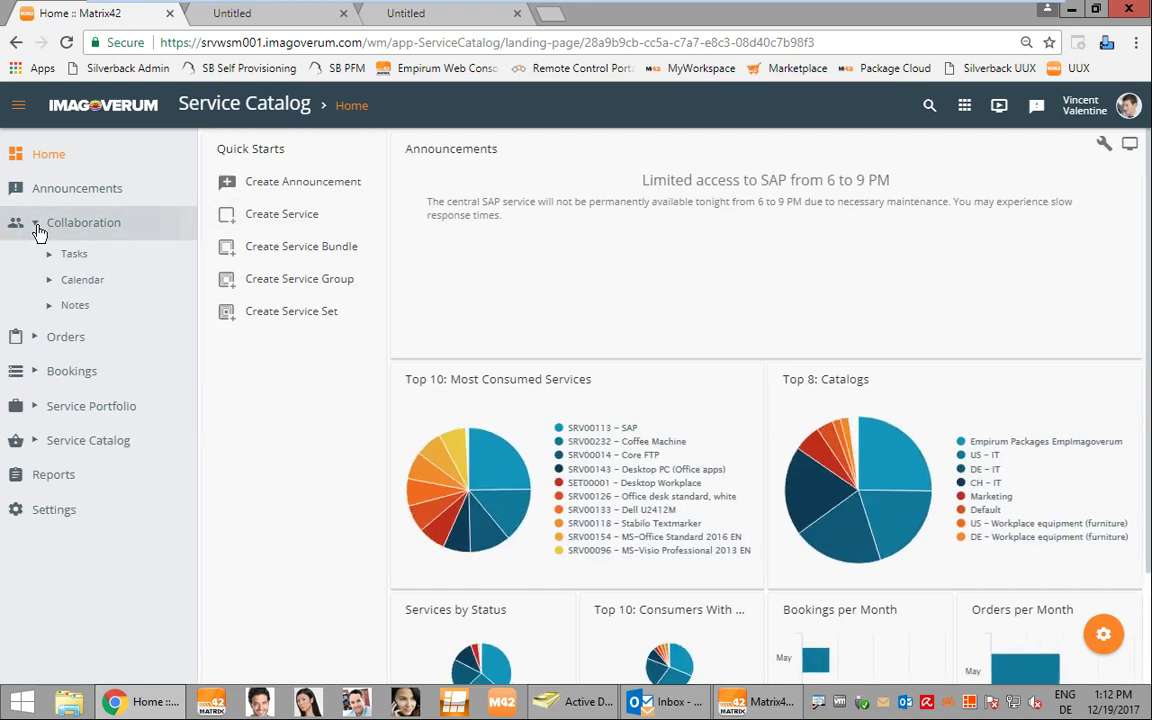
click(76, 254)
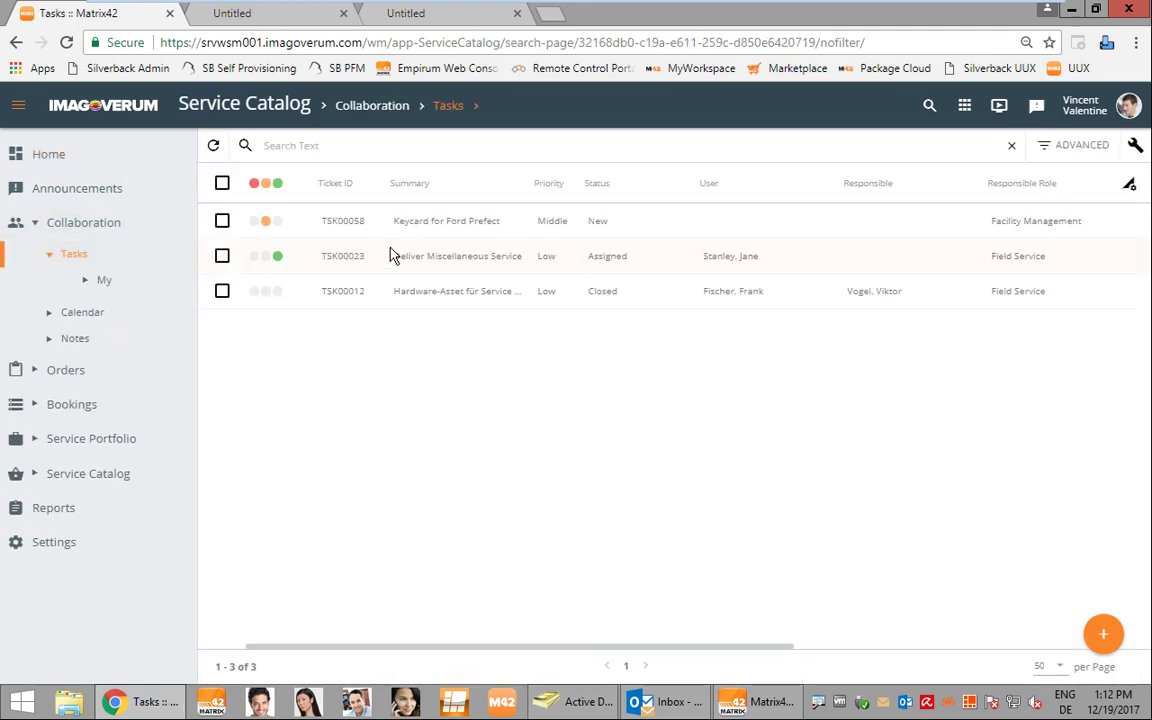
click(446, 221)
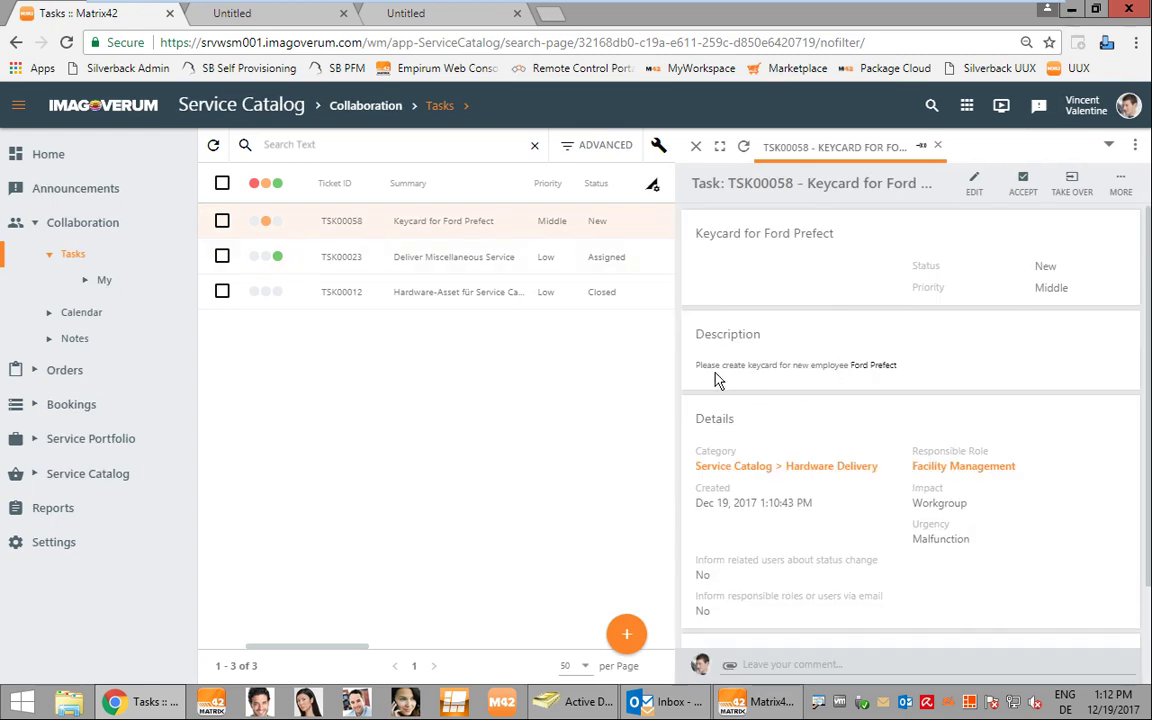
Close the keycard task with the solution "done", keeping the default classification and tracked time
click(1120, 183)
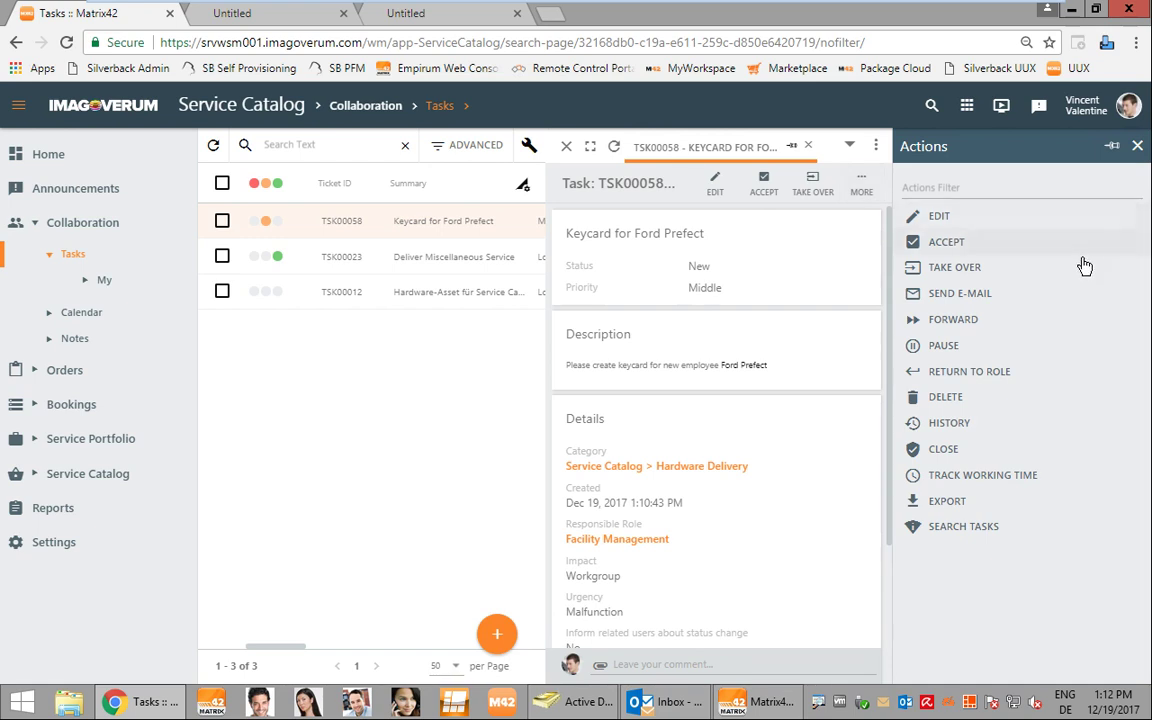
click(936, 450)
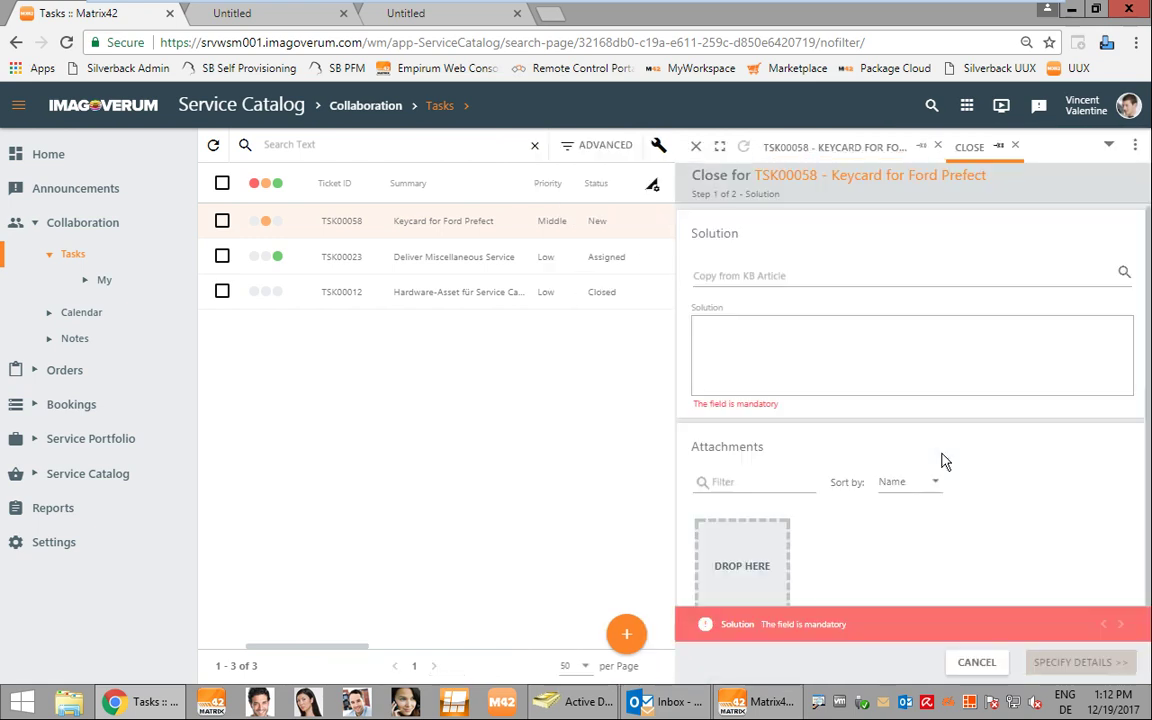
text(done)
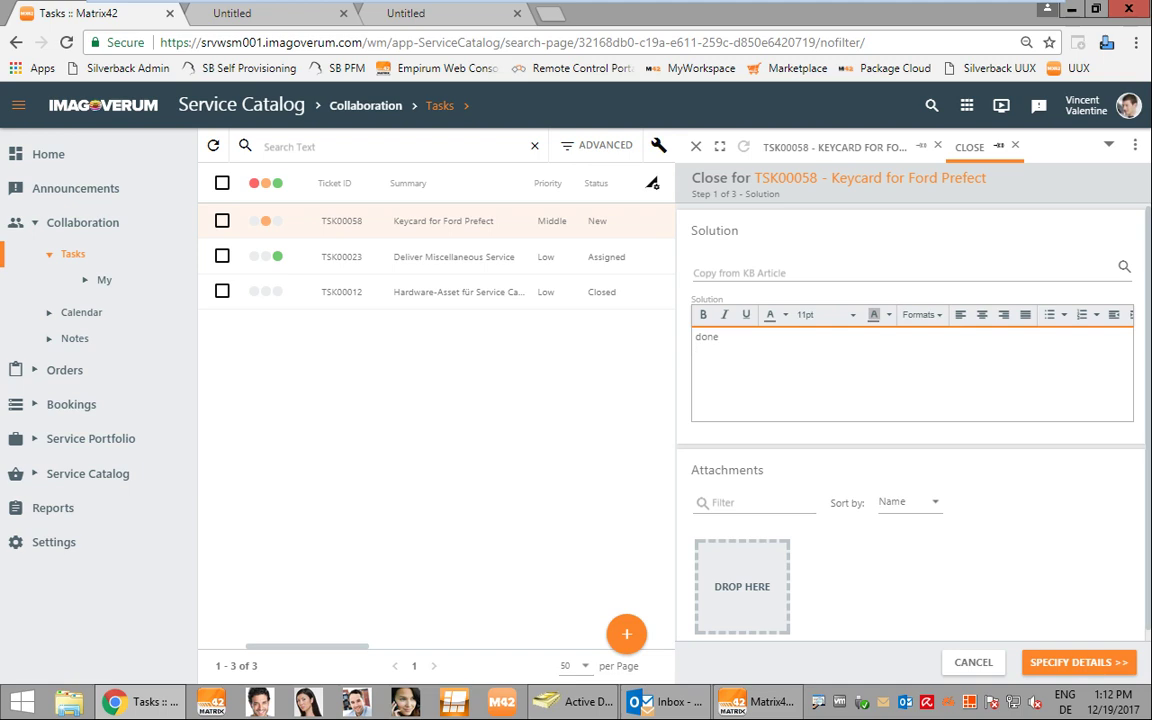
click(1054, 663)
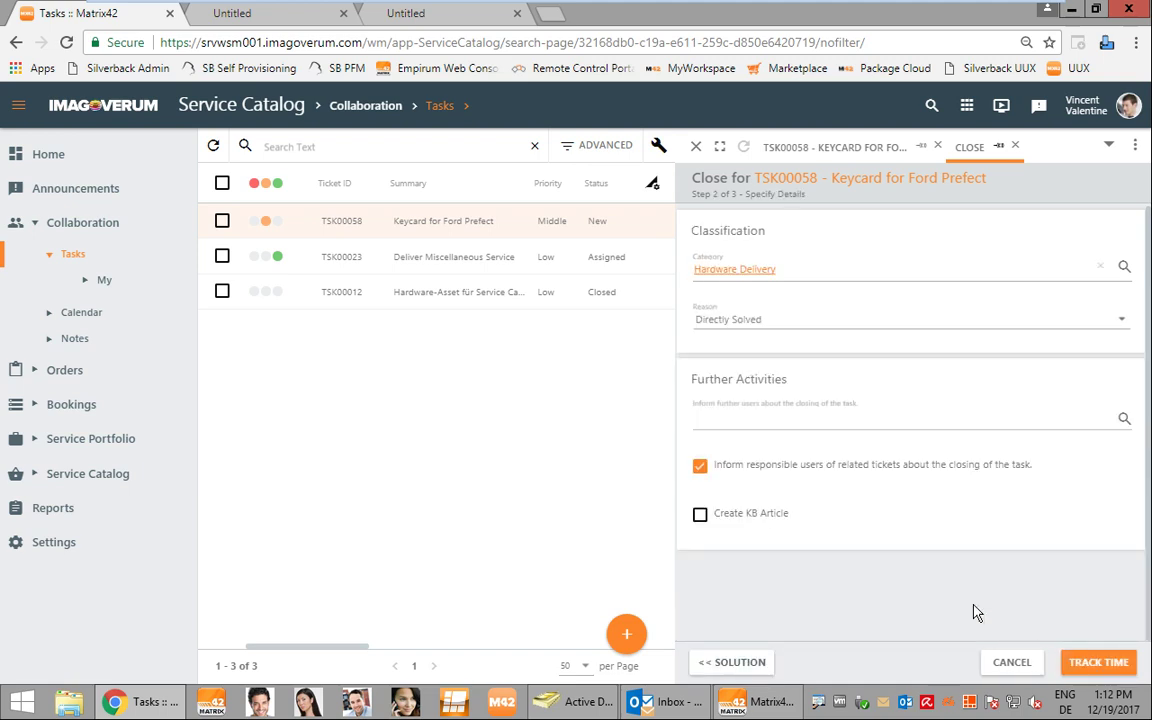
click(1097, 663)
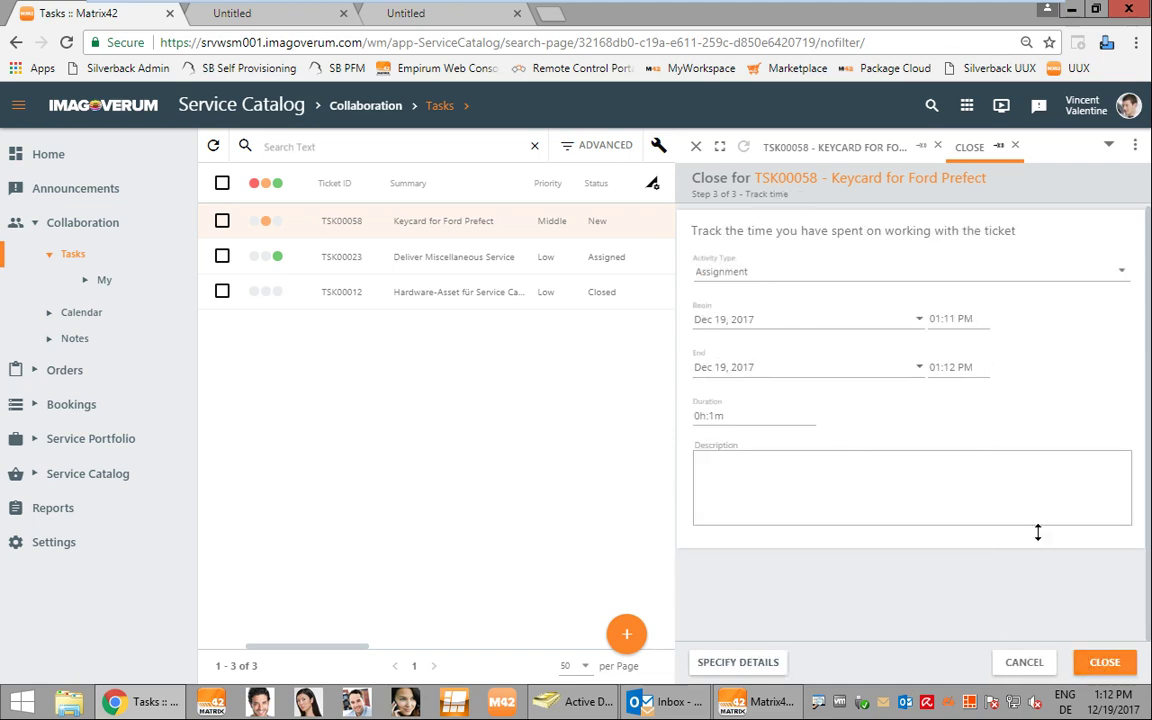
click(1096, 663)
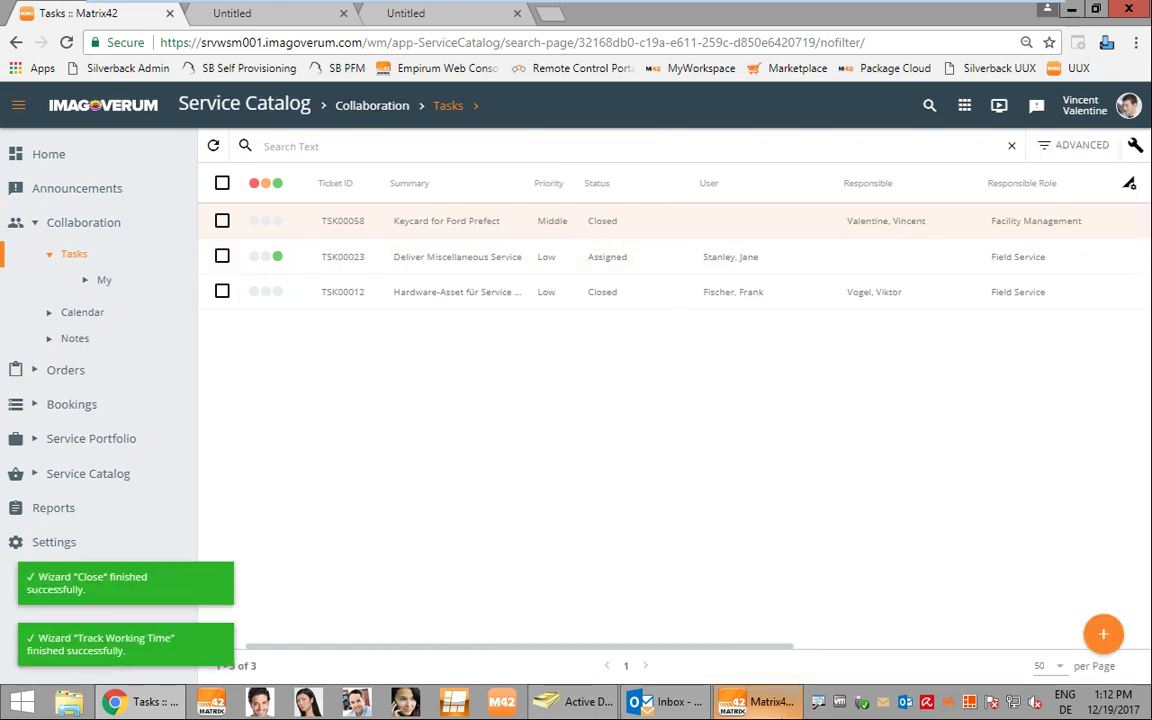
Switch to Workflow Studio, refresh the tracked Provisioning - New Employee instance, and widen the Variables column in its events
click(772, 710)
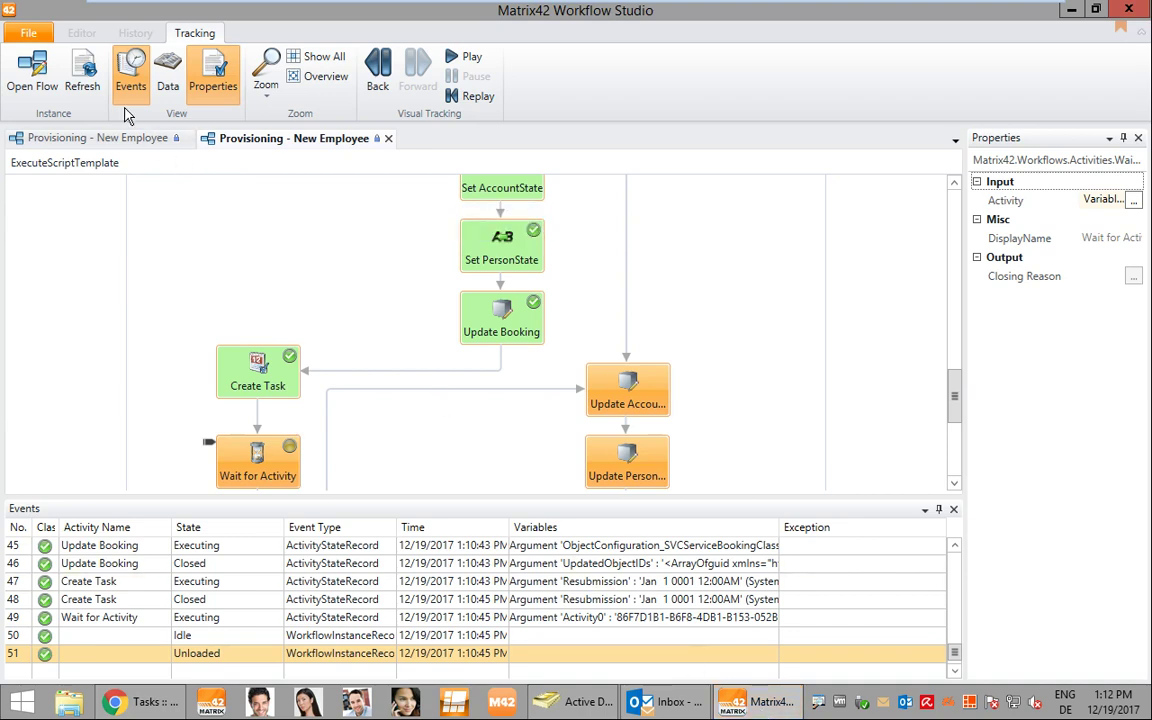
click(85, 80)
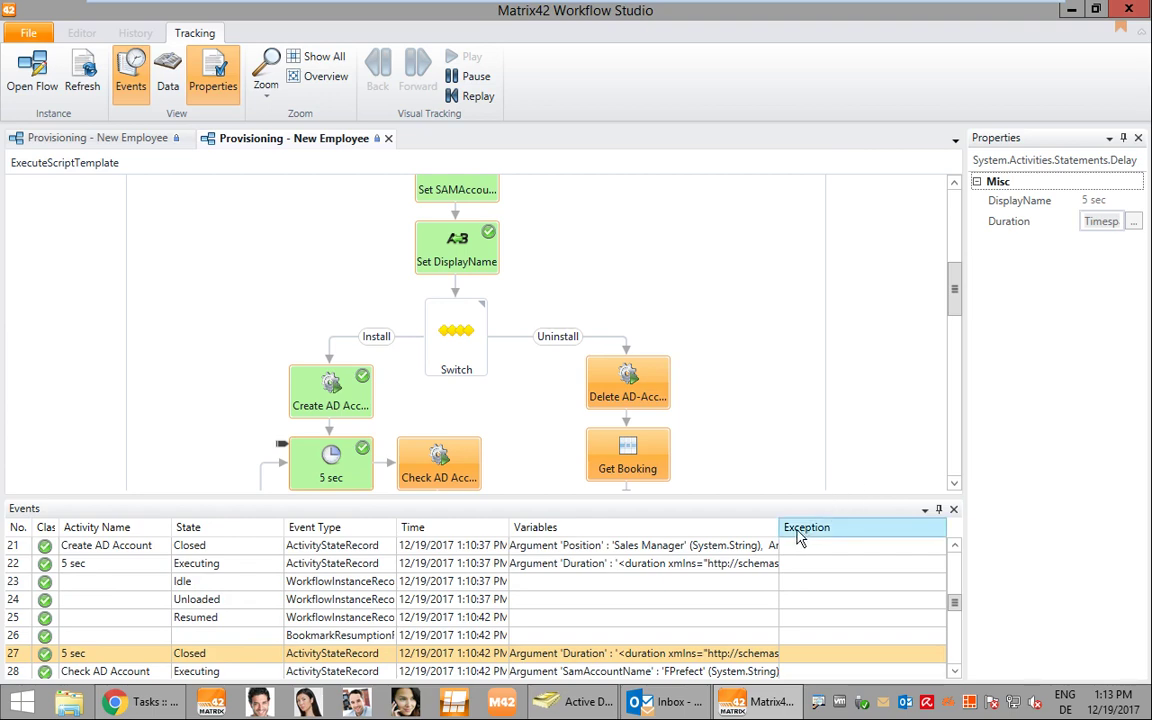
drag(779, 530, 858, 527)
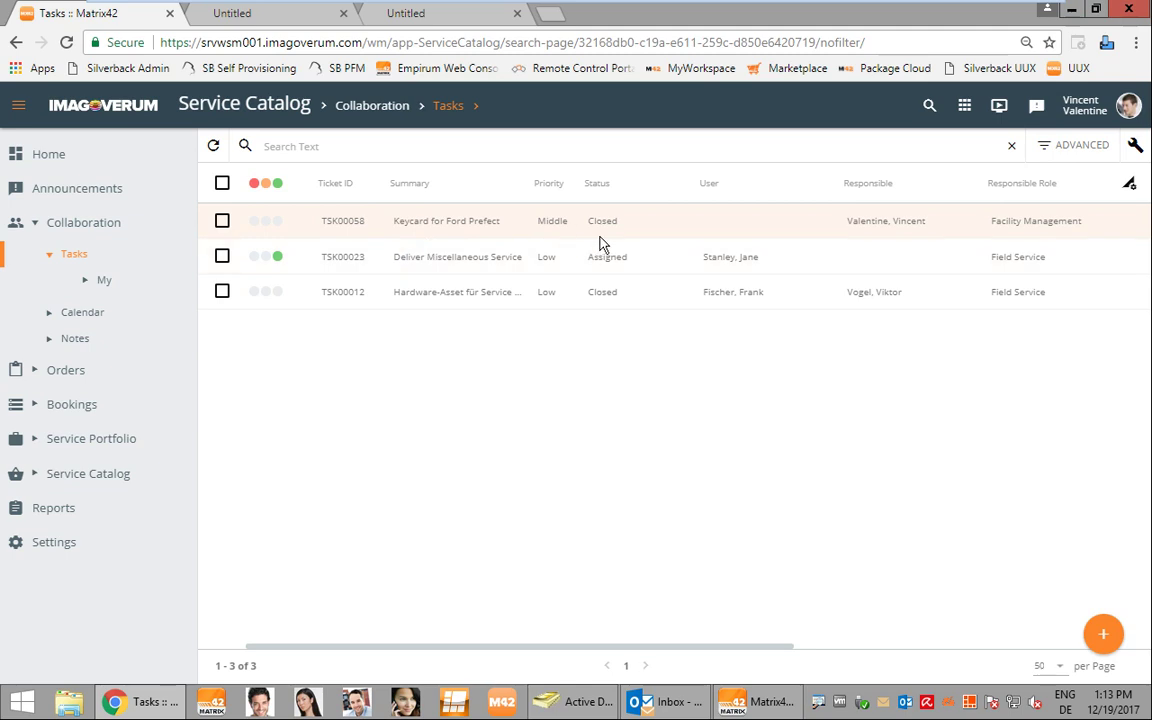
Switch back to the browser and reopen the Administration list of workflow instances to check the provisioning run
click(966, 112)
click(792, 363)
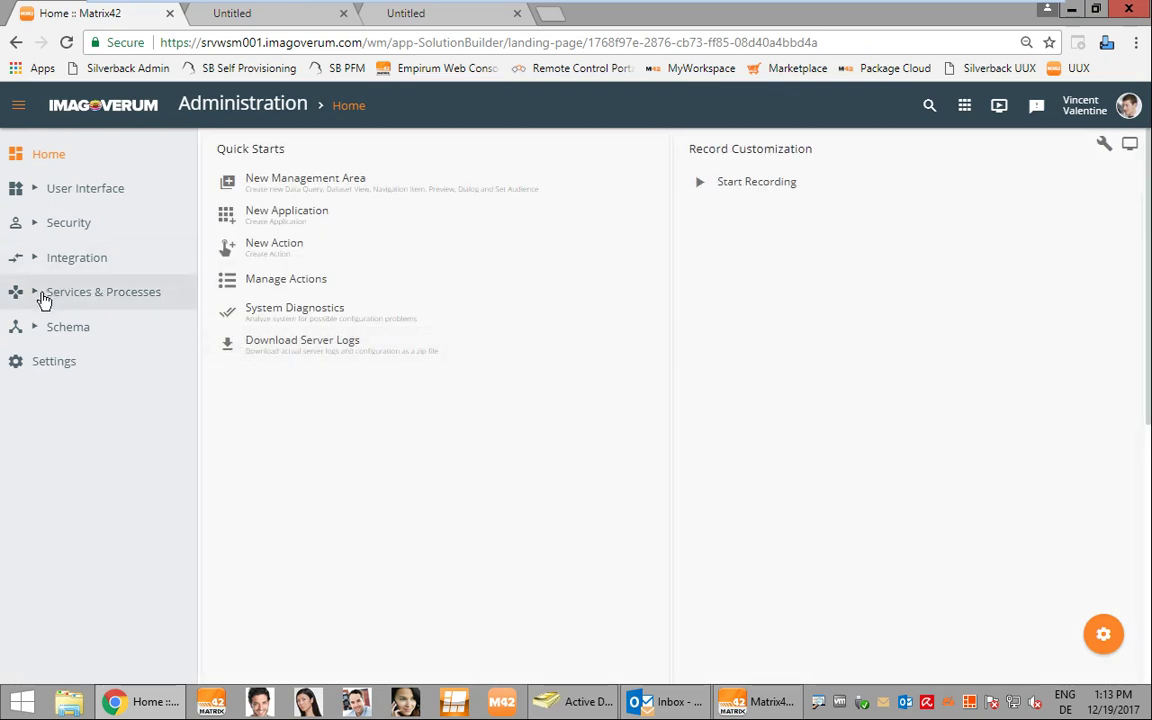
click(42, 296)
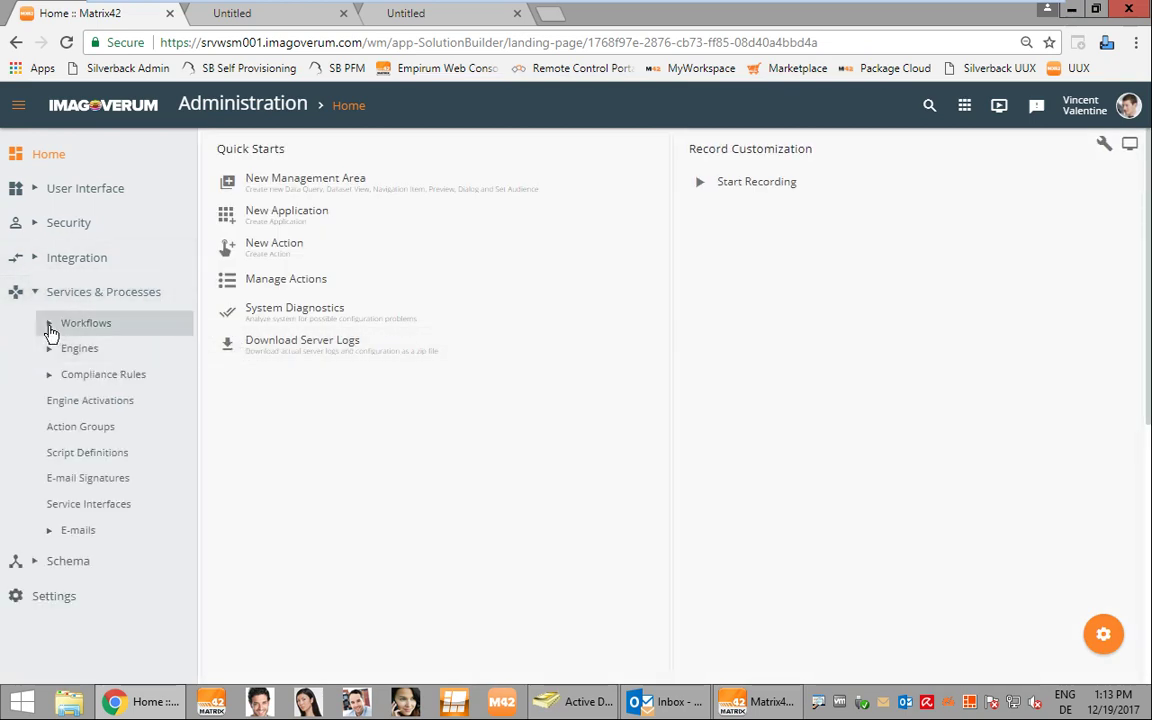
click(50, 328)
click(95, 379)
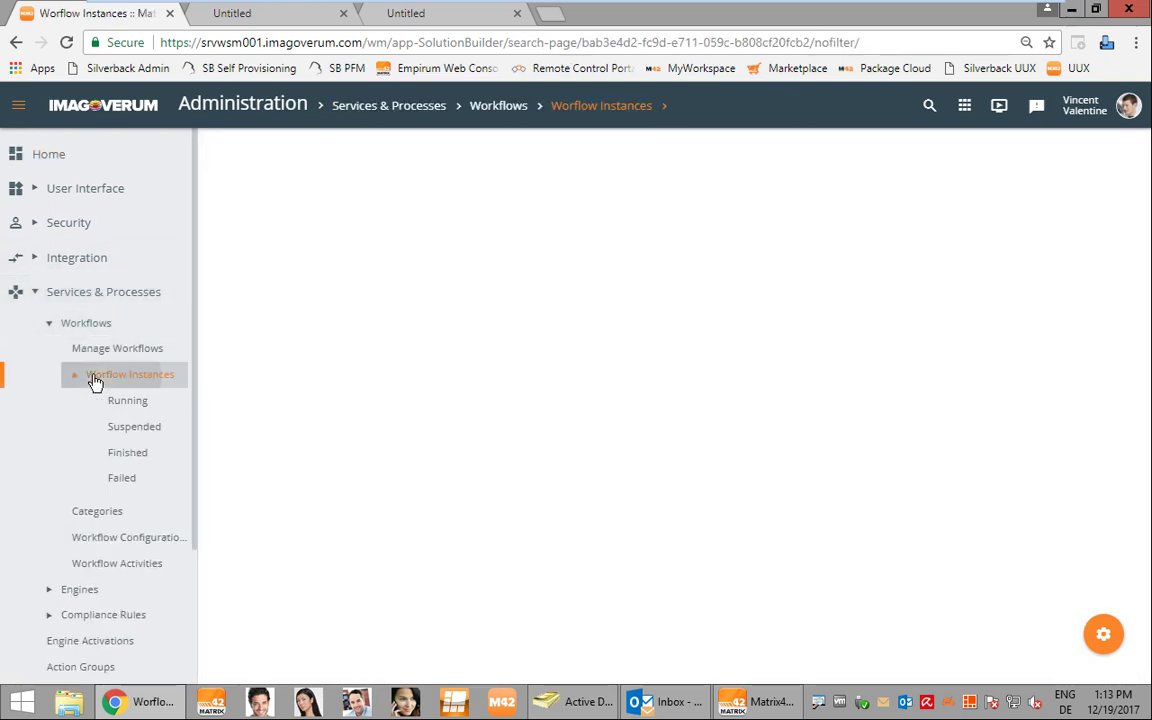